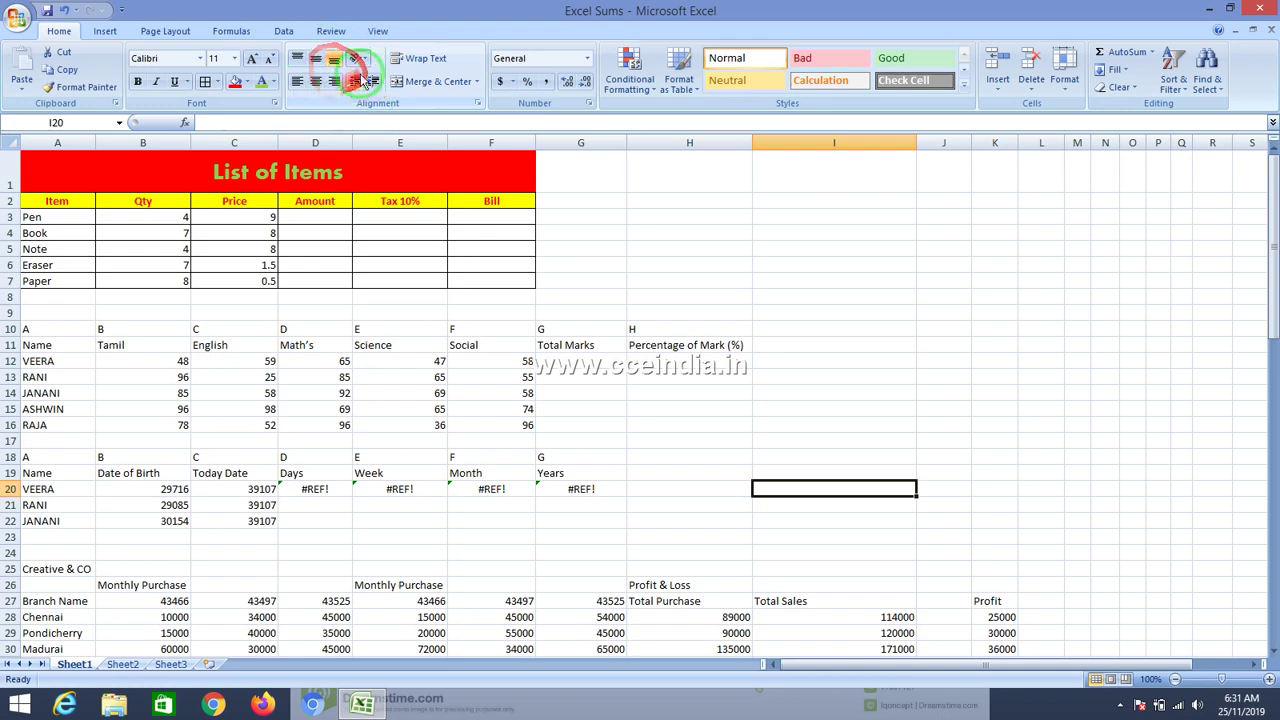
Give the Price values C3:C7 dollar accounting format and bring up More Accounting Formats.
click(257, 216)
drag(257, 216, 260, 280)
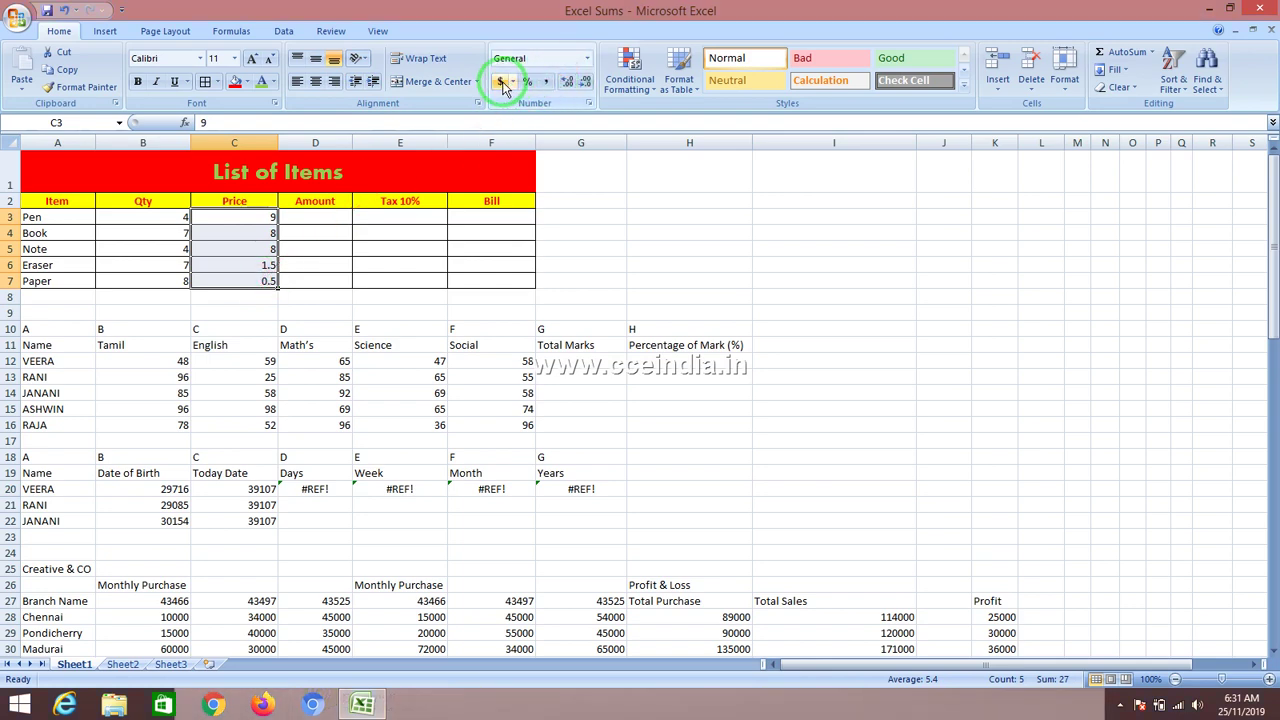
click(501, 84)
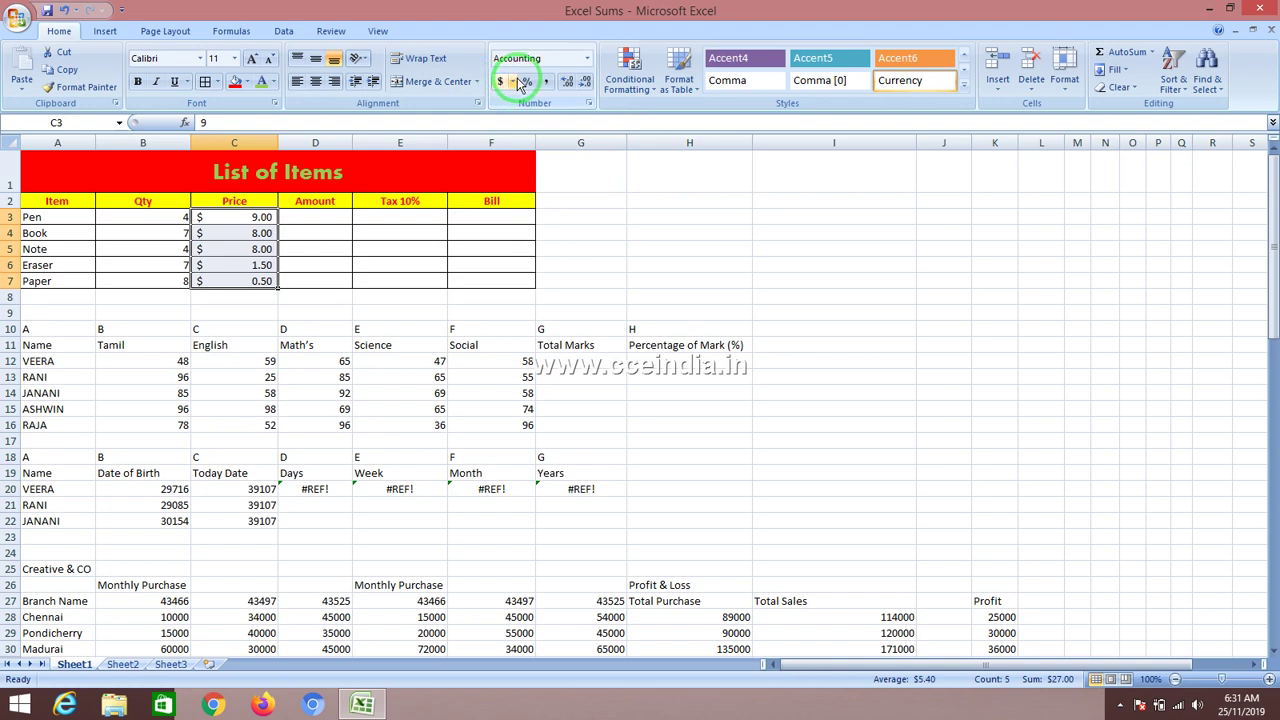
click(514, 83)
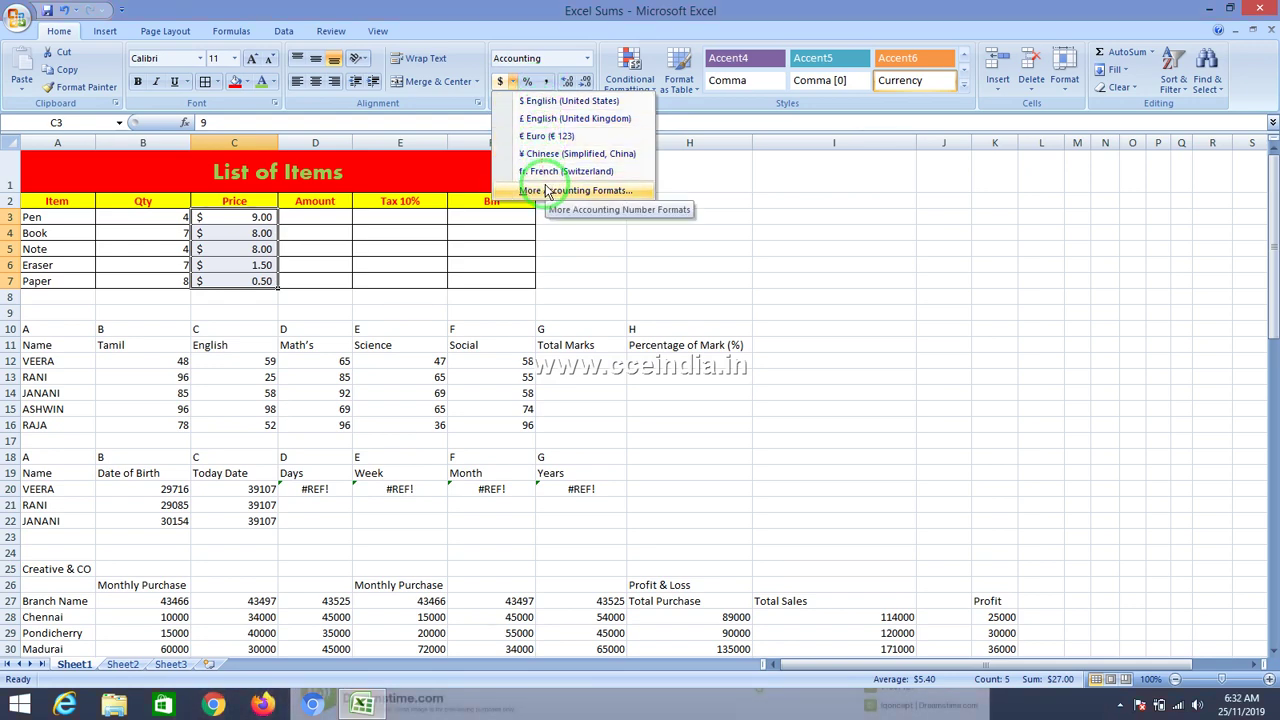
click(568, 191)
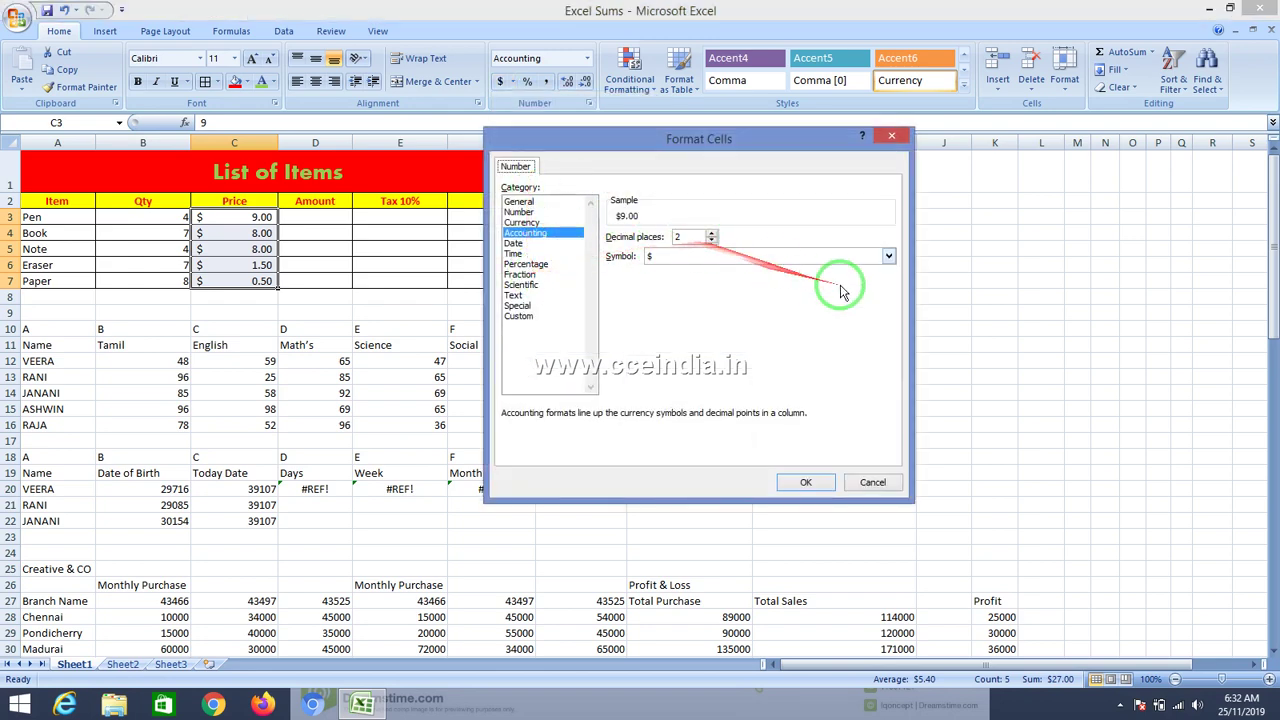
Change the Price values' accounting symbol to INR, showing amounts like INR 9.00.
click(889, 256)
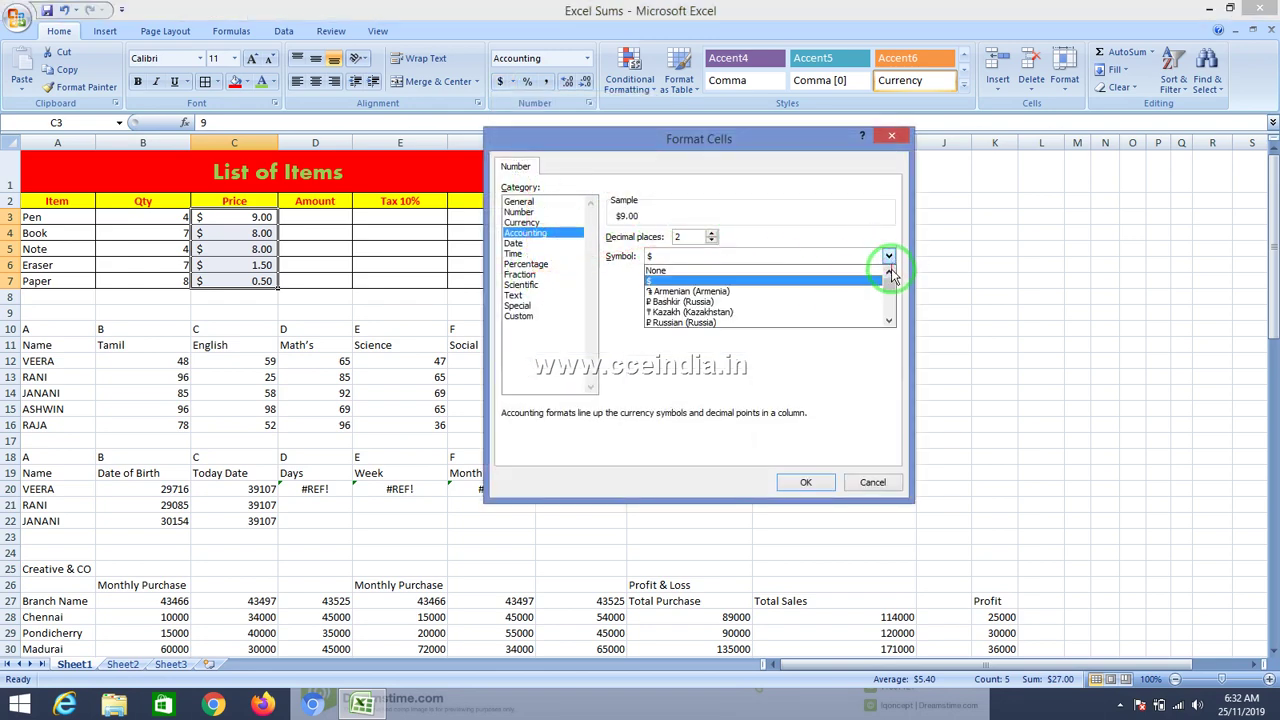
drag(891, 288, 895, 301)
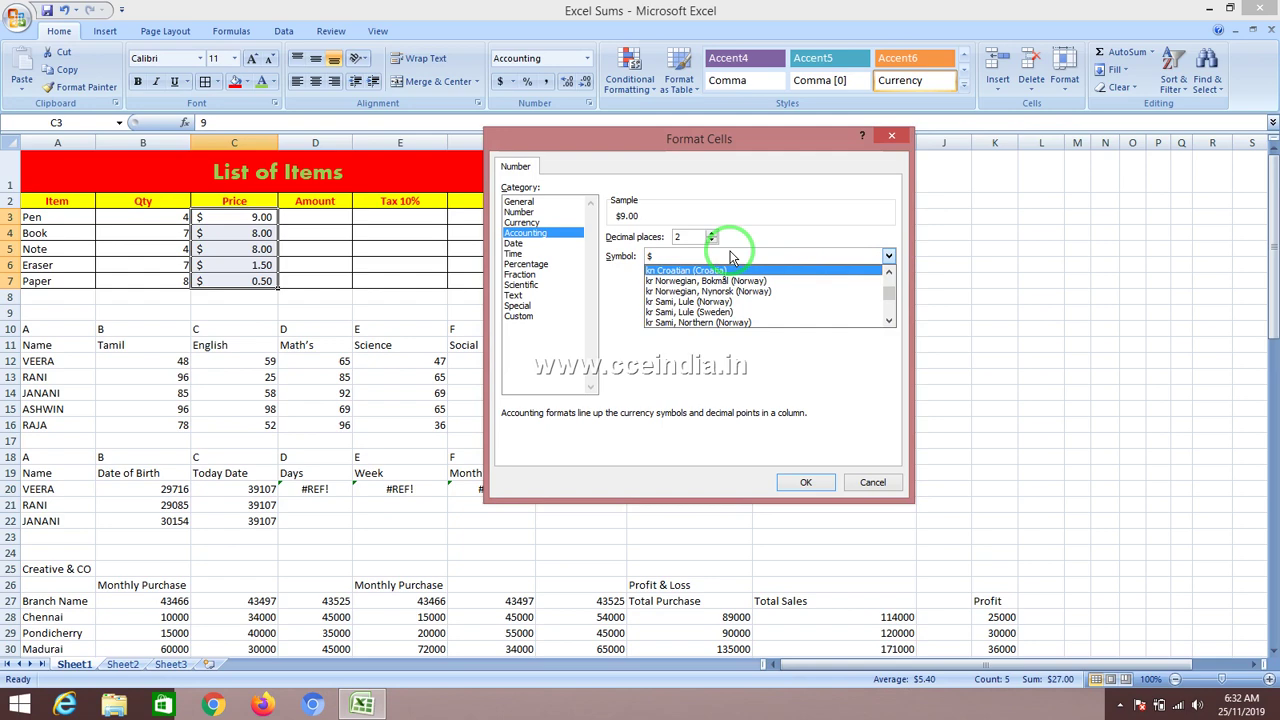
key(i)
key(Down)
key(Down)
key(Down)
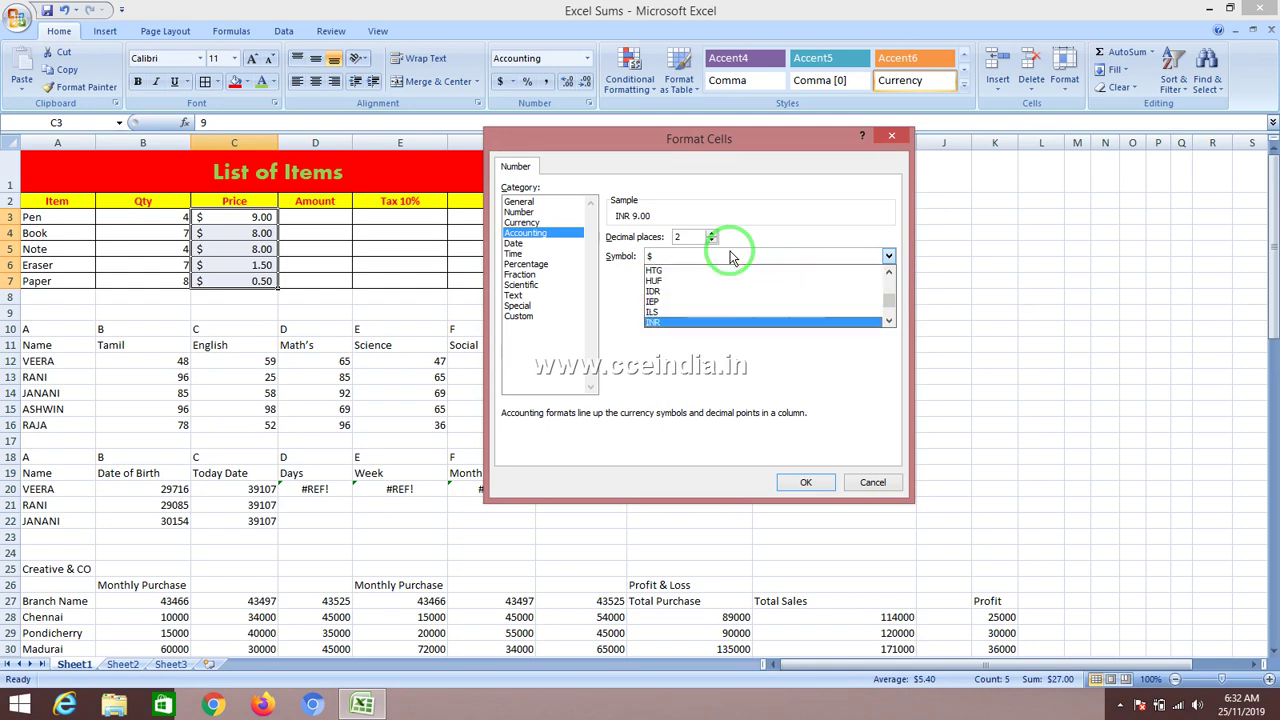
click(697, 318)
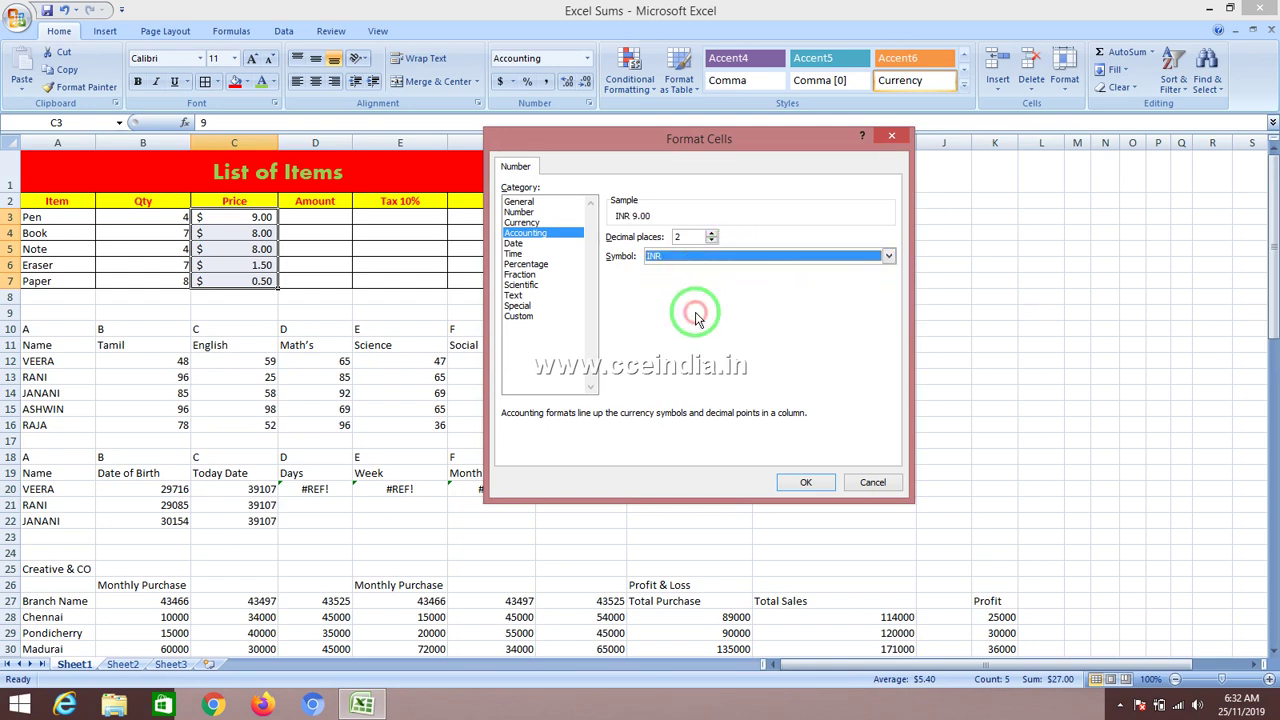
click(803, 482)
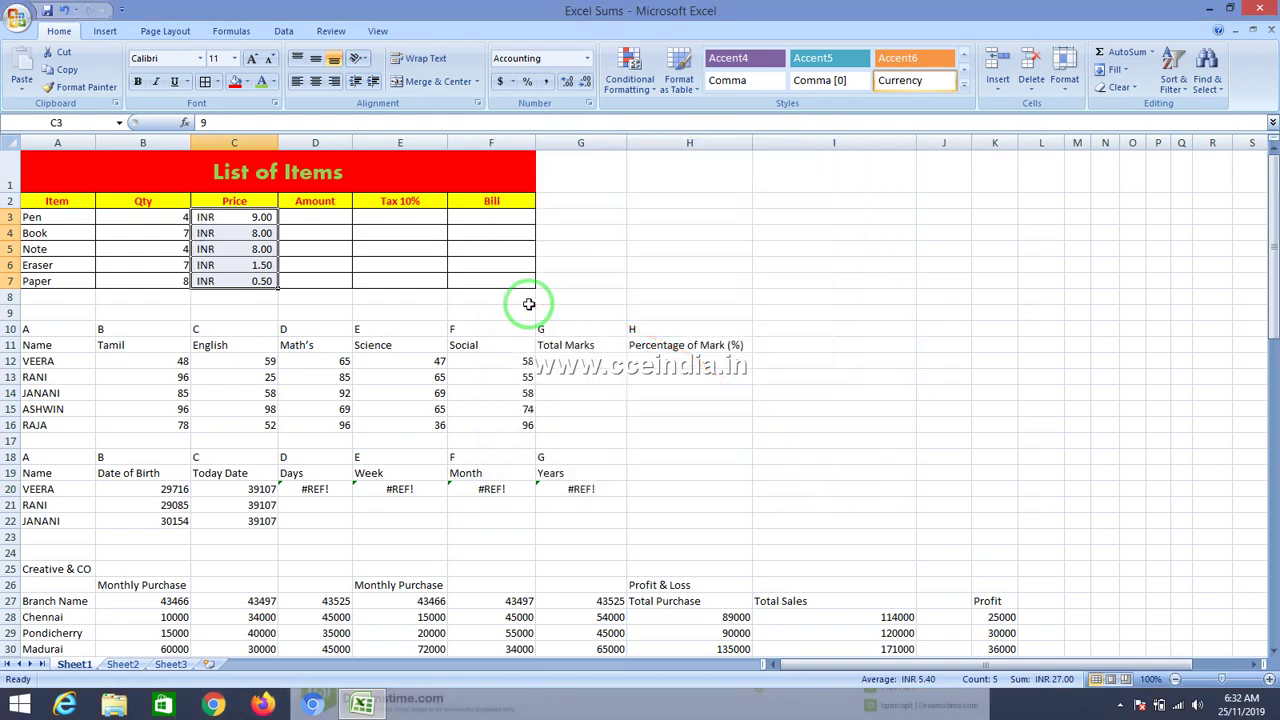
Undo both accounting formats so the Price values return to plain numbers.
key(ctrl+z)
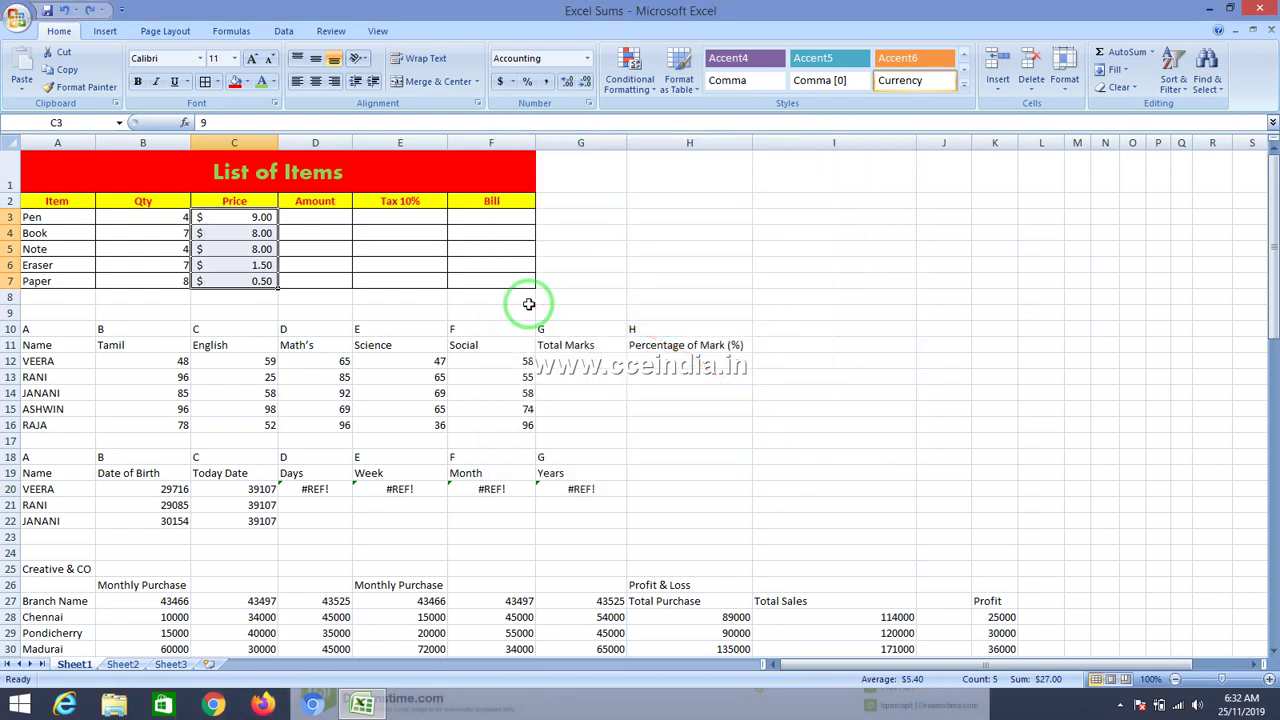
key(ctrl+z)
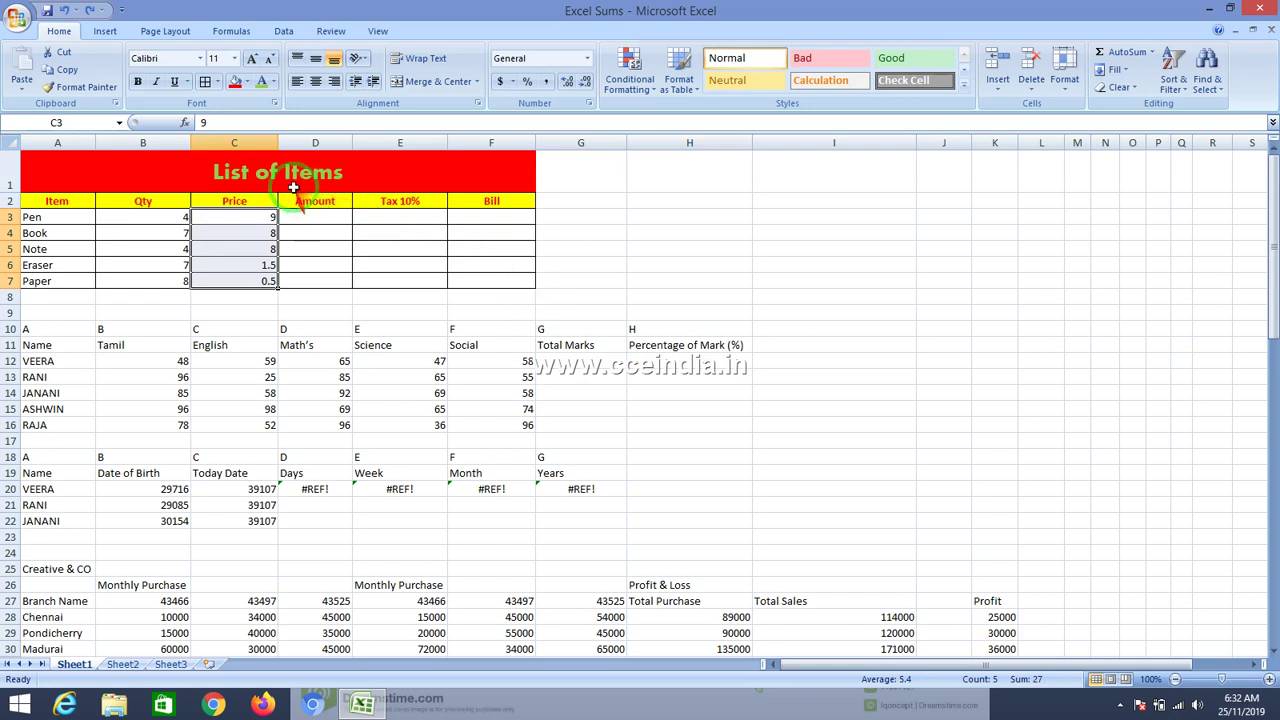
click(381, 246)
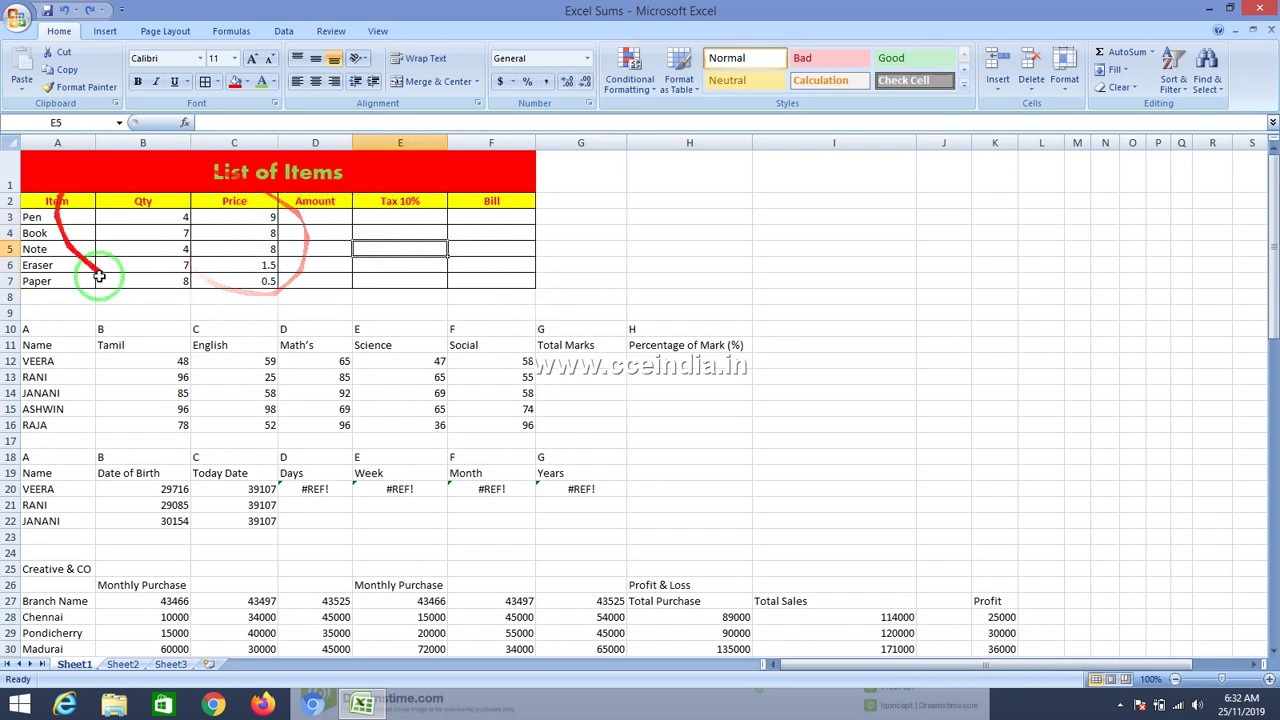
click(64, 204)
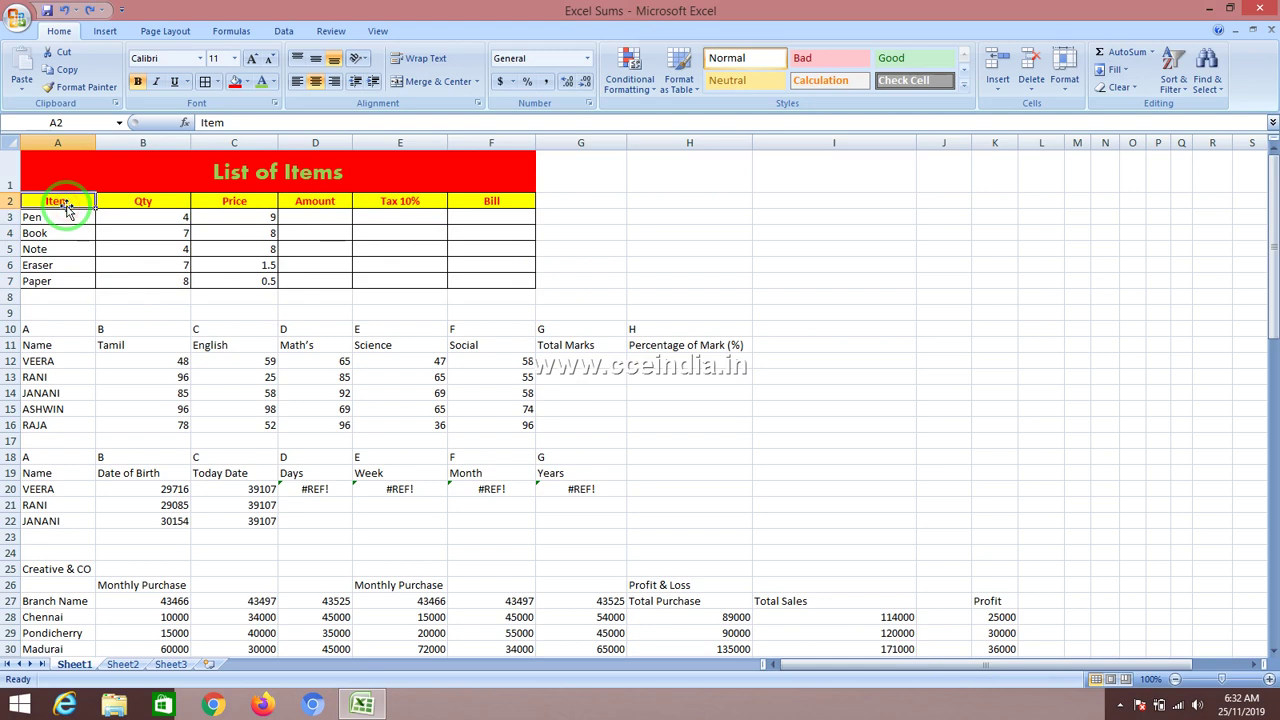
Compare the Pen row's quantity B3, price C3 and Amount D3 cells, ending on D3.
click(309, 220)
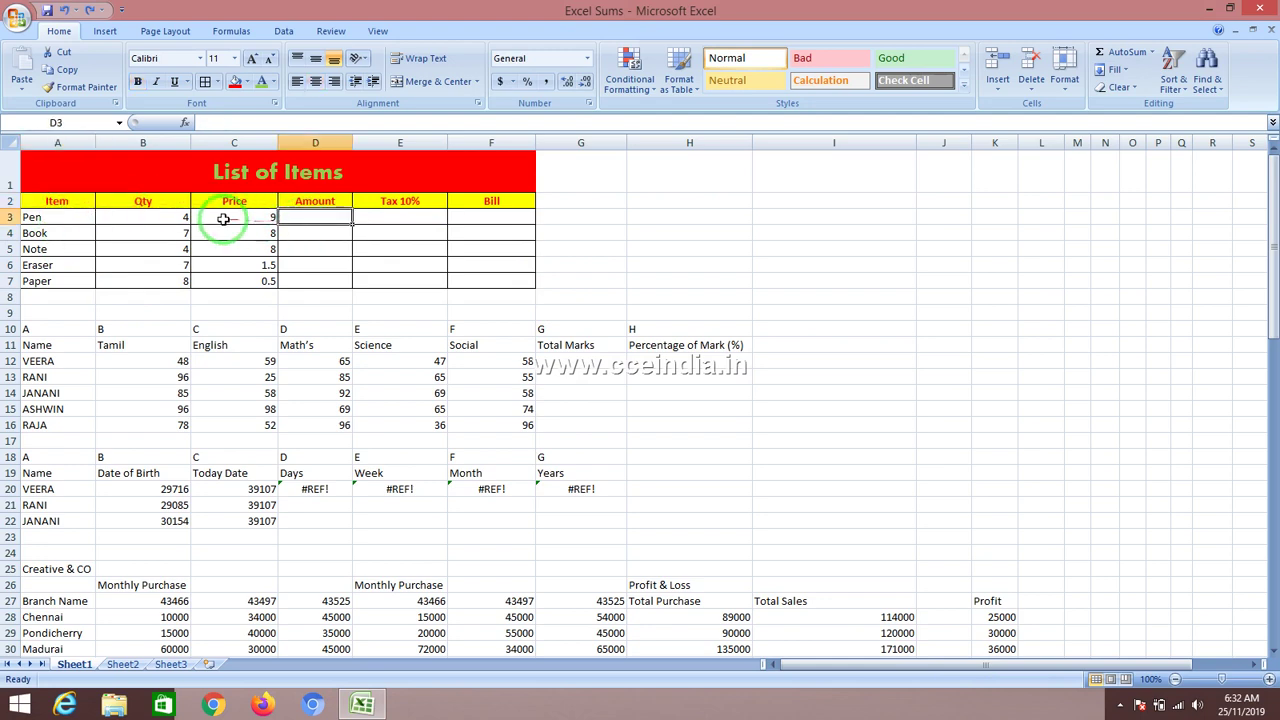
click(179, 220)
click(236, 222)
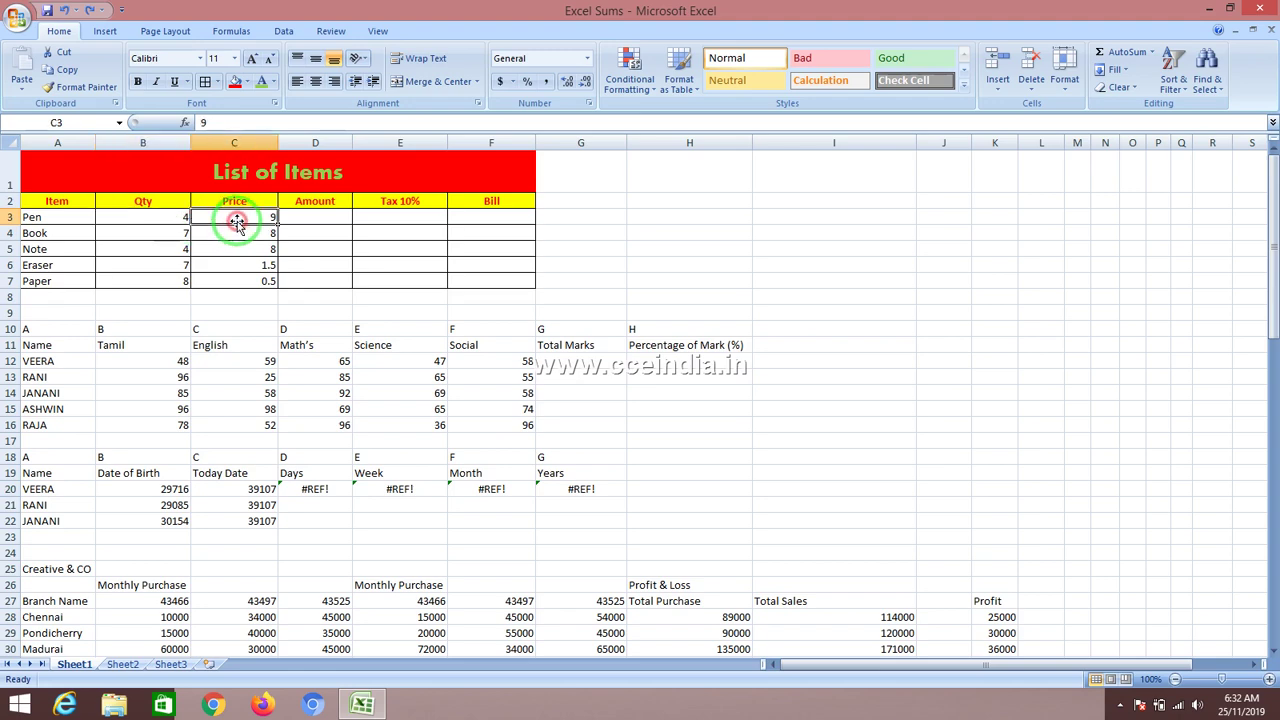
click(177, 216)
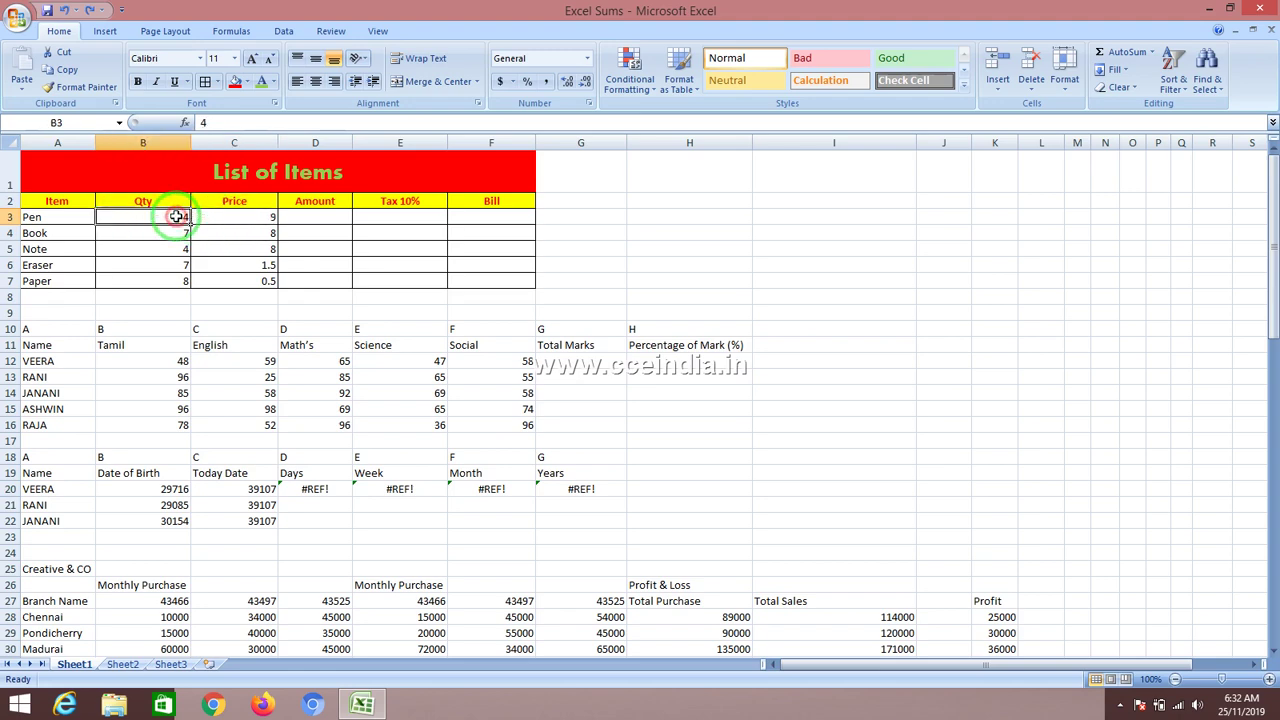
click(299, 215)
Enter =4*9 in D3 so the Pen's Amount shows 36.
text(=4*9)
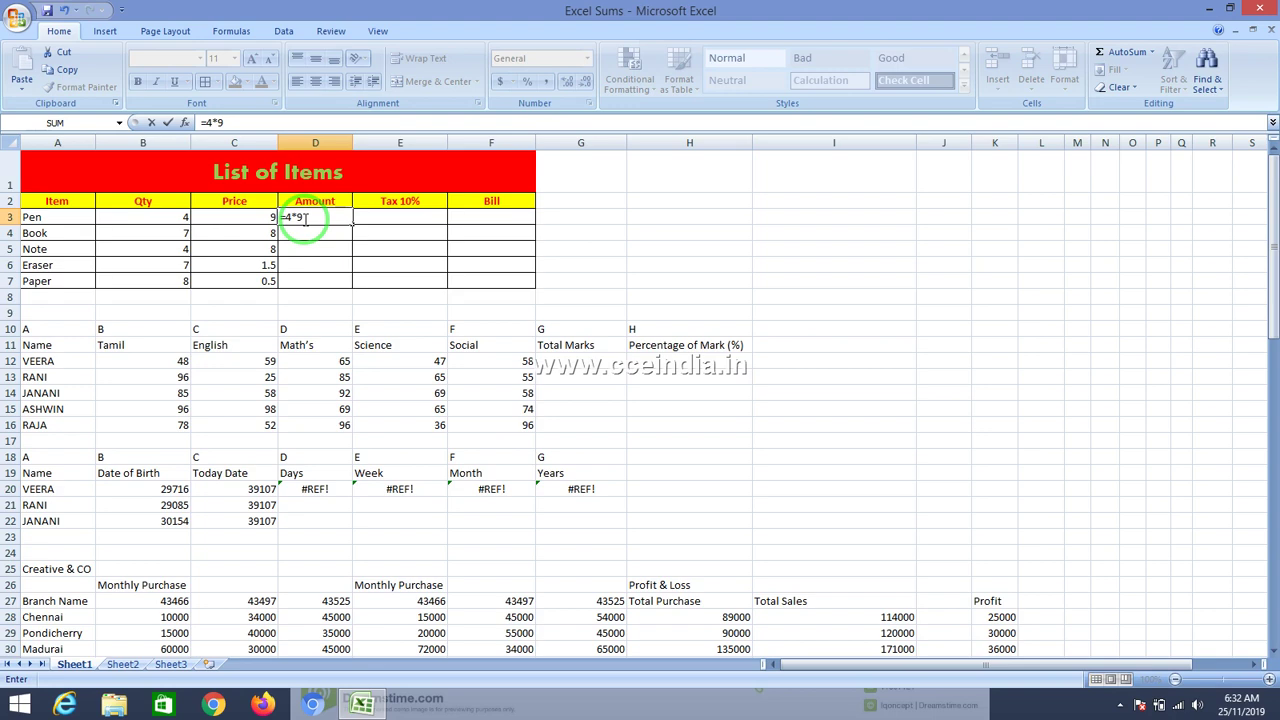
key(Return)
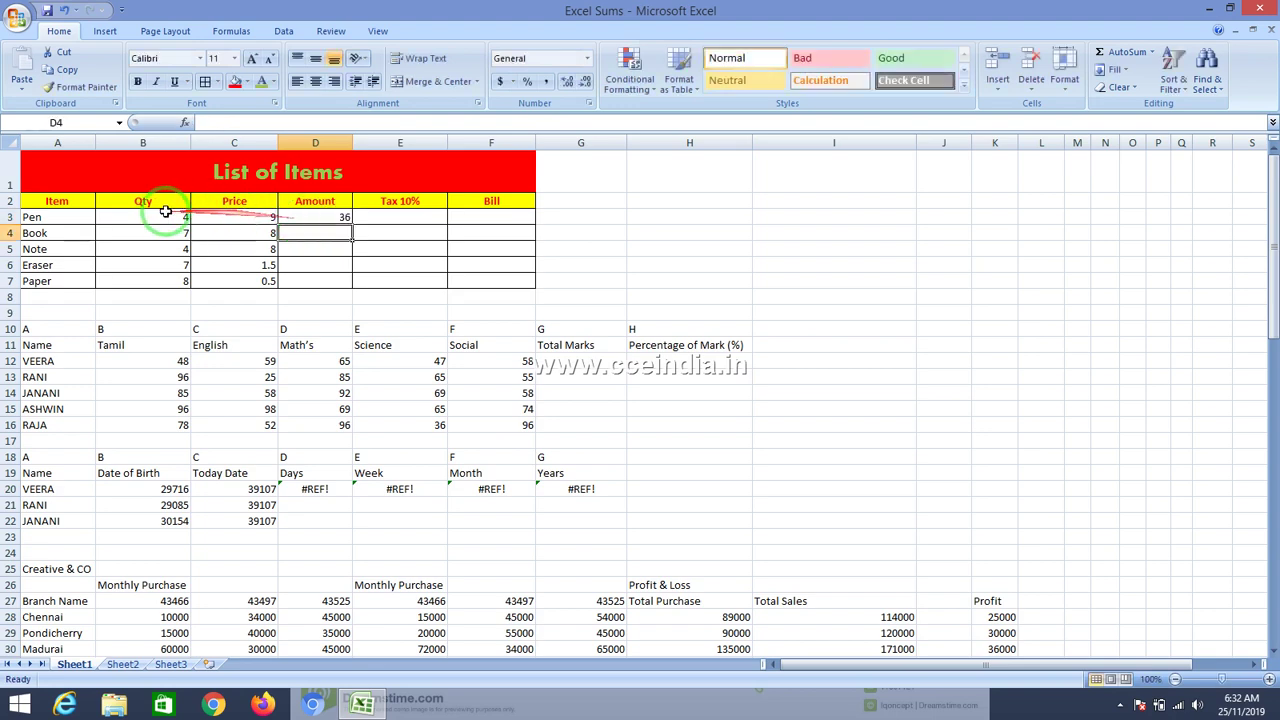
click(178, 217)
Compare C3 with D3, then start retyping D3 as =b3*c3.
click(318, 217)
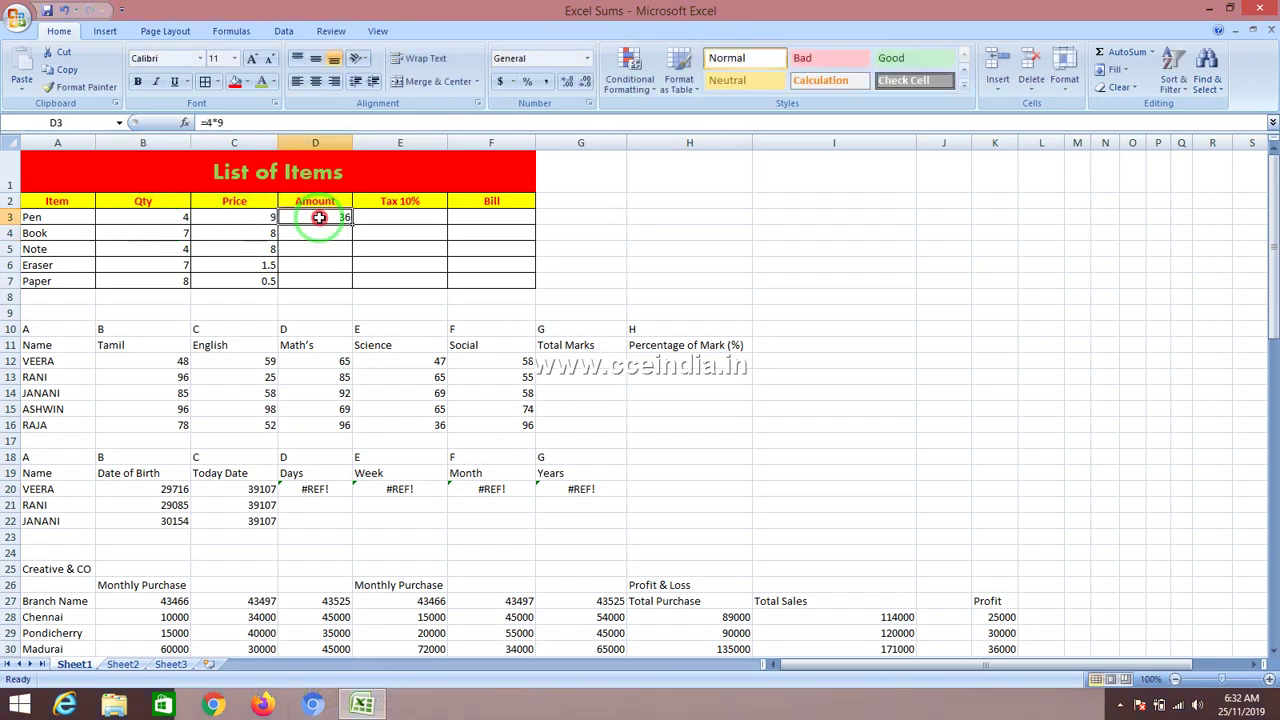
click(255, 216)
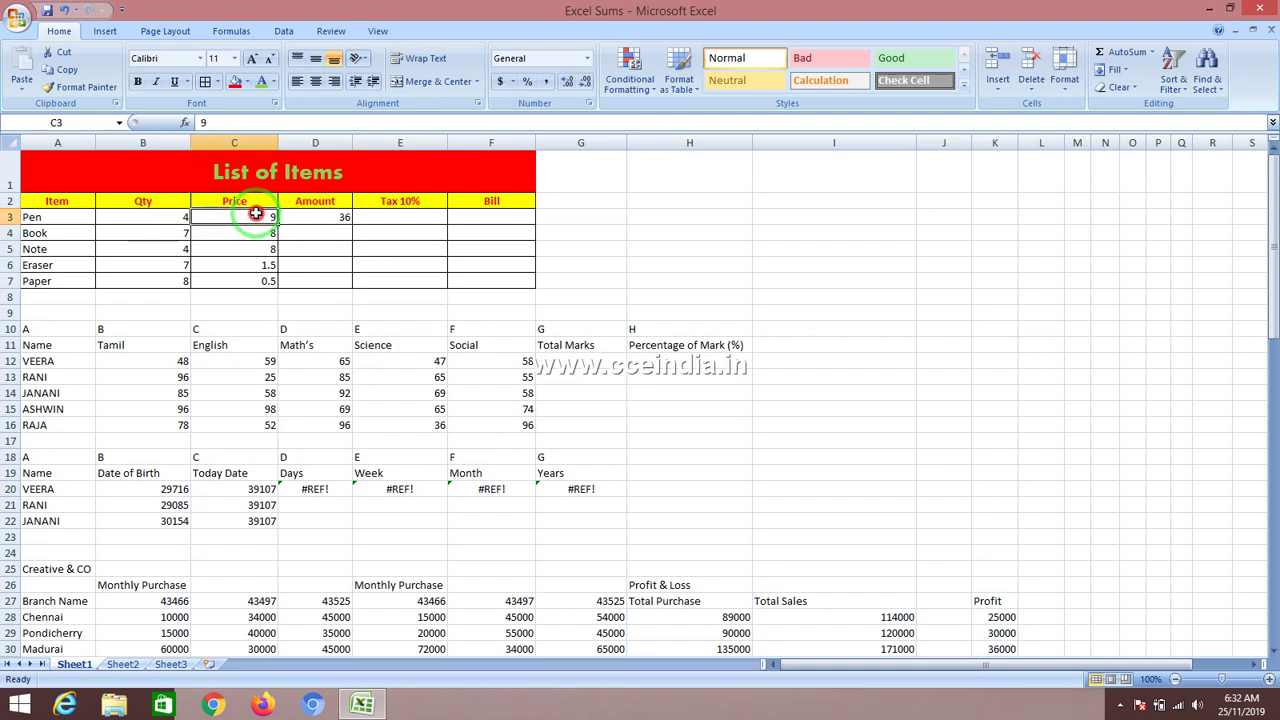
click(330, 218)
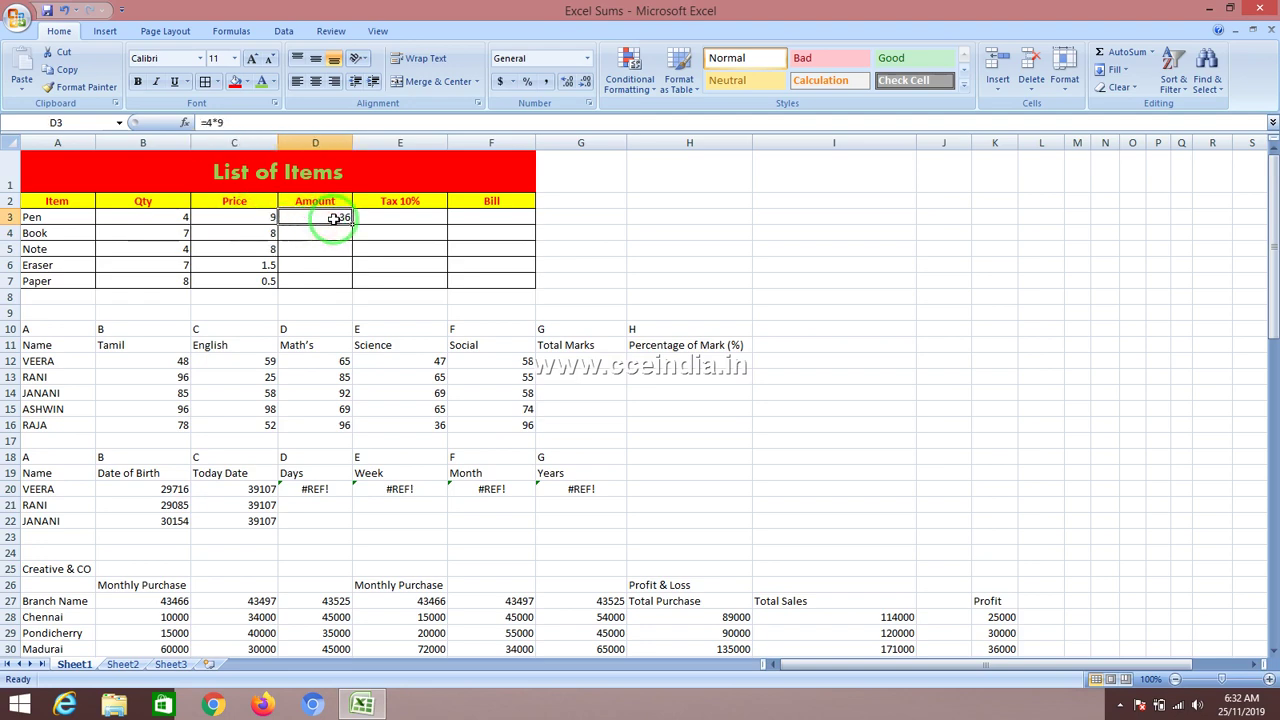
text(=)
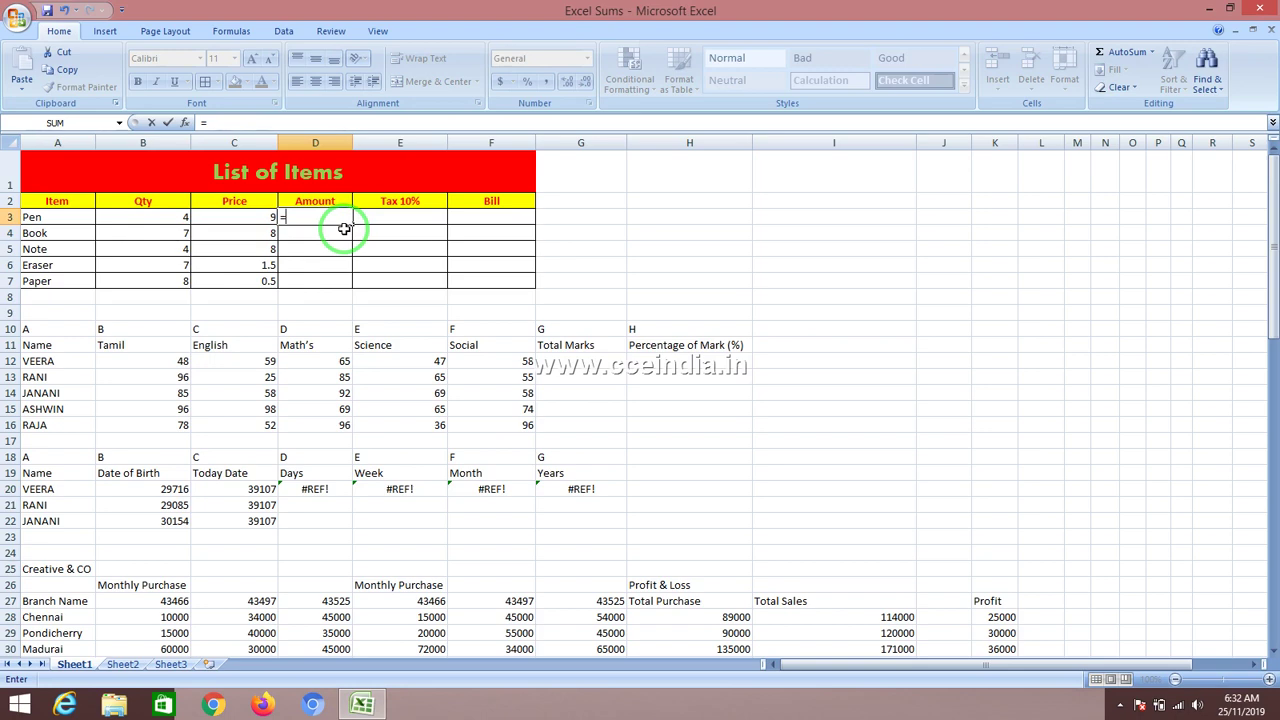
text(b)
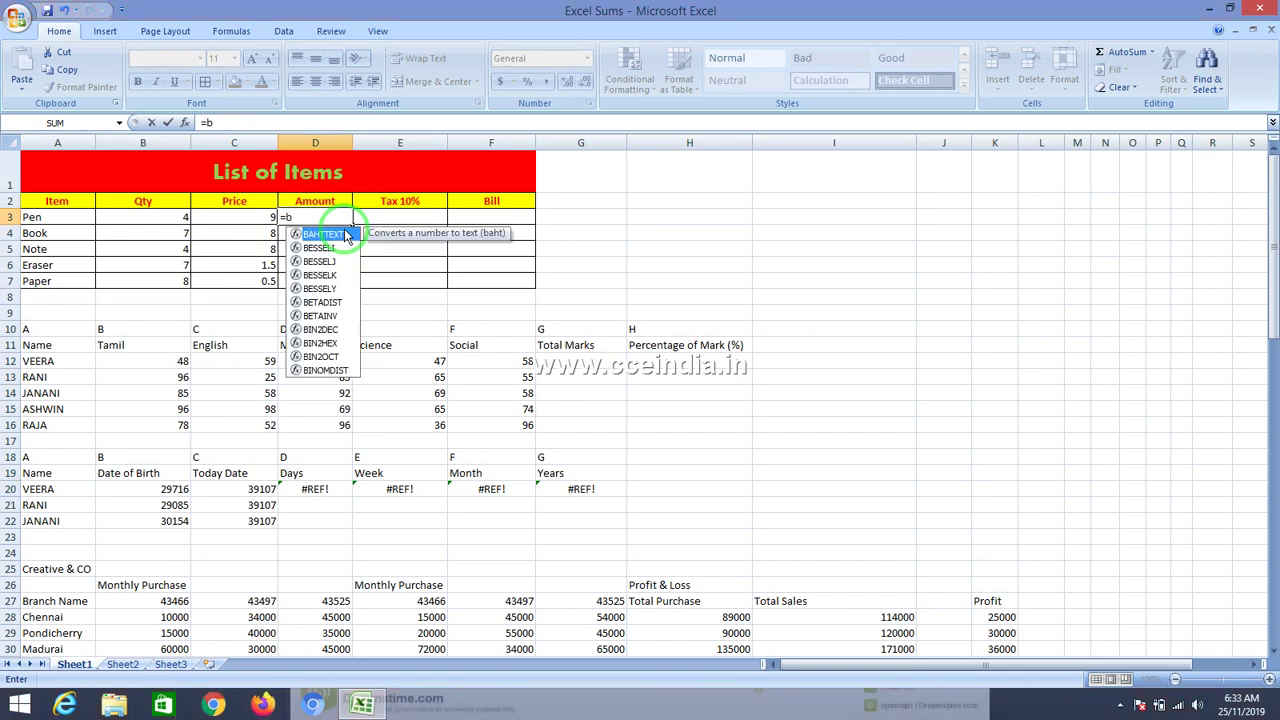
text(3)
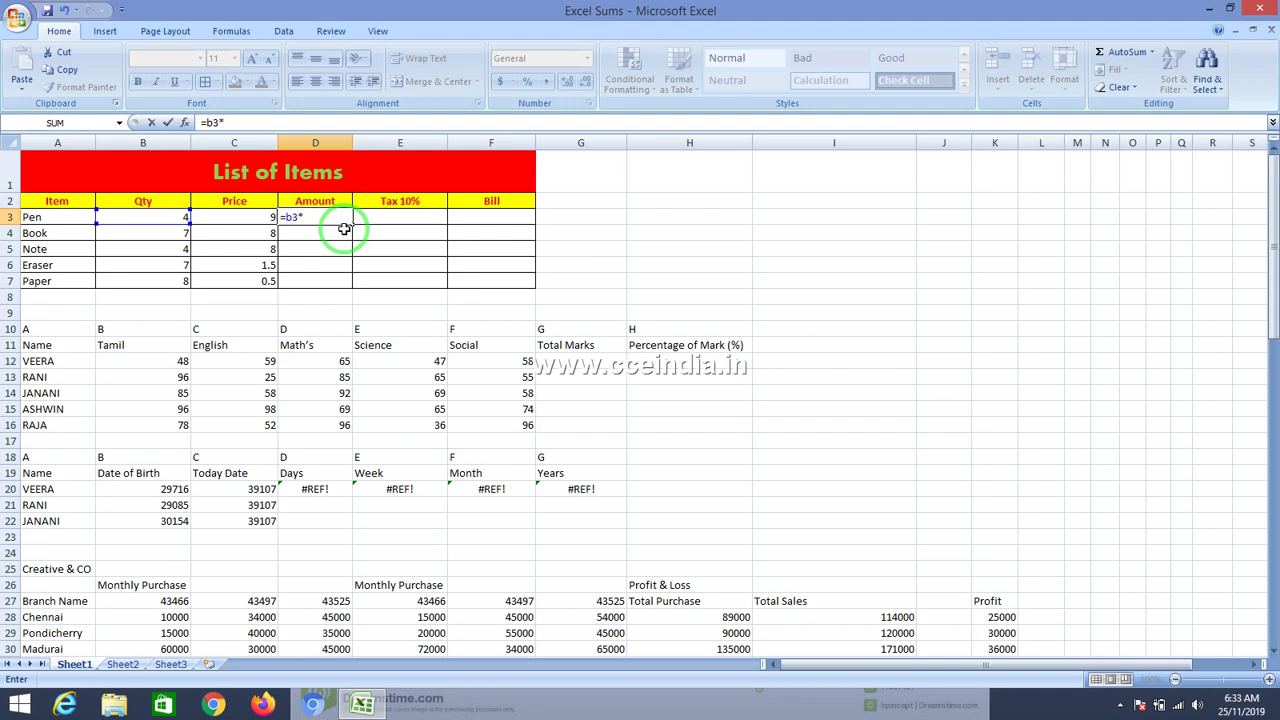
text(*c3)
Enter =b3*c3 in D3 and =b4*c4 in D4 for the Pen and Book Amounts.
key(Return)
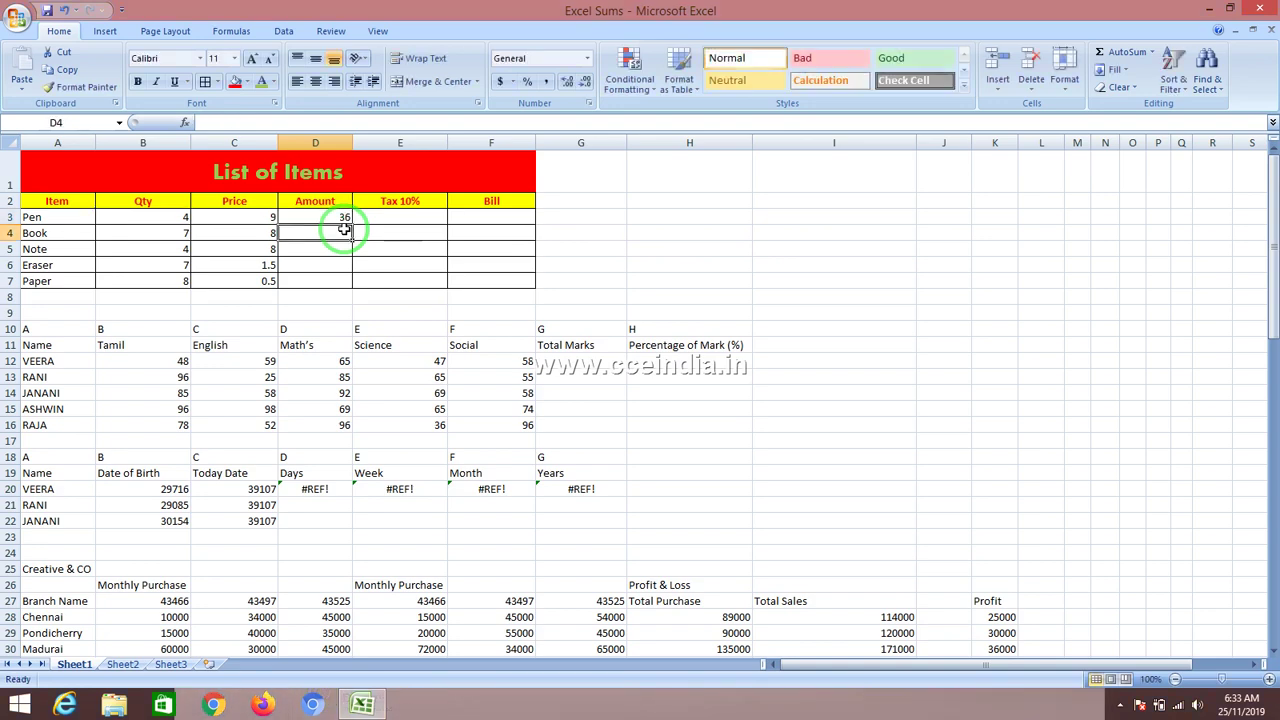
text(=)
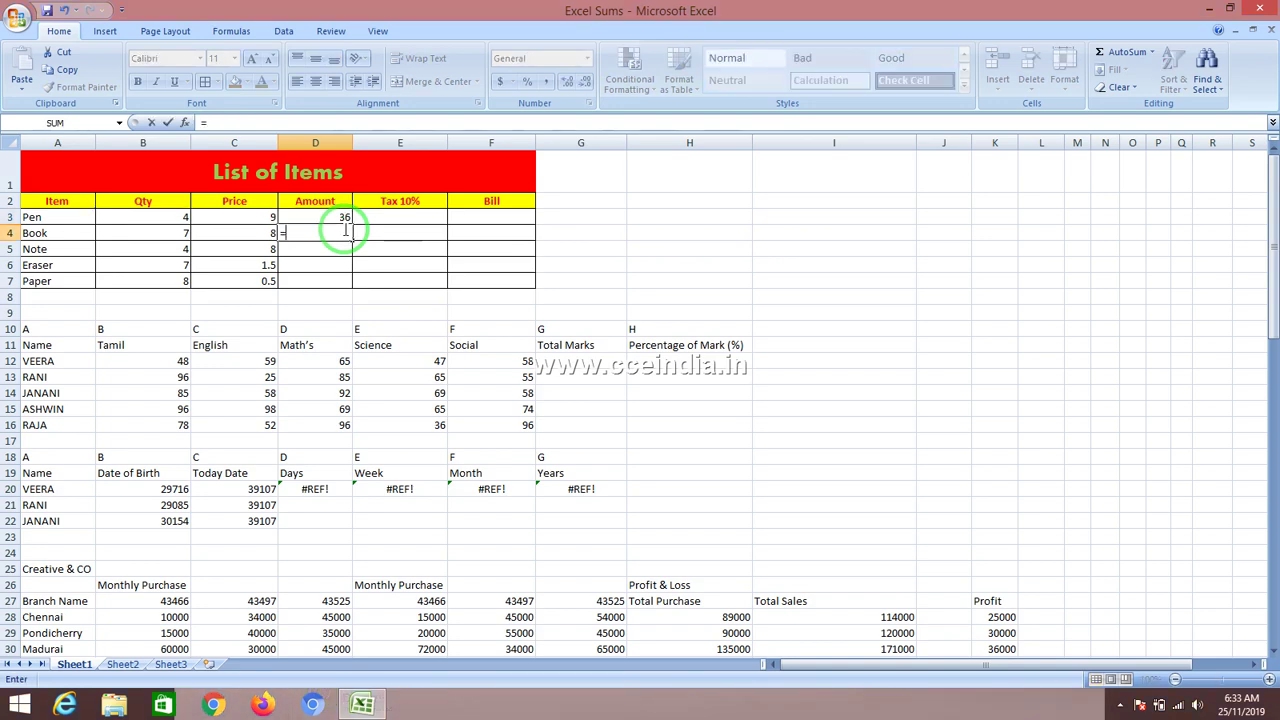
text(b4*c4)
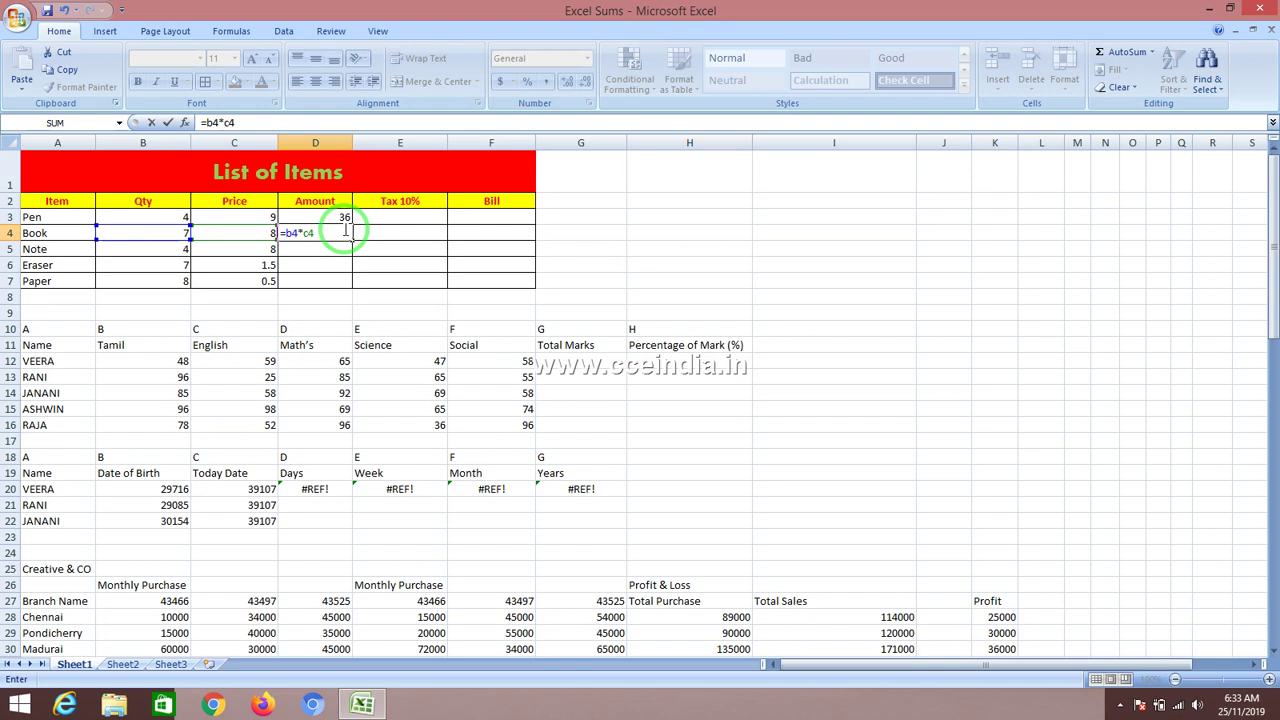
key(Return)
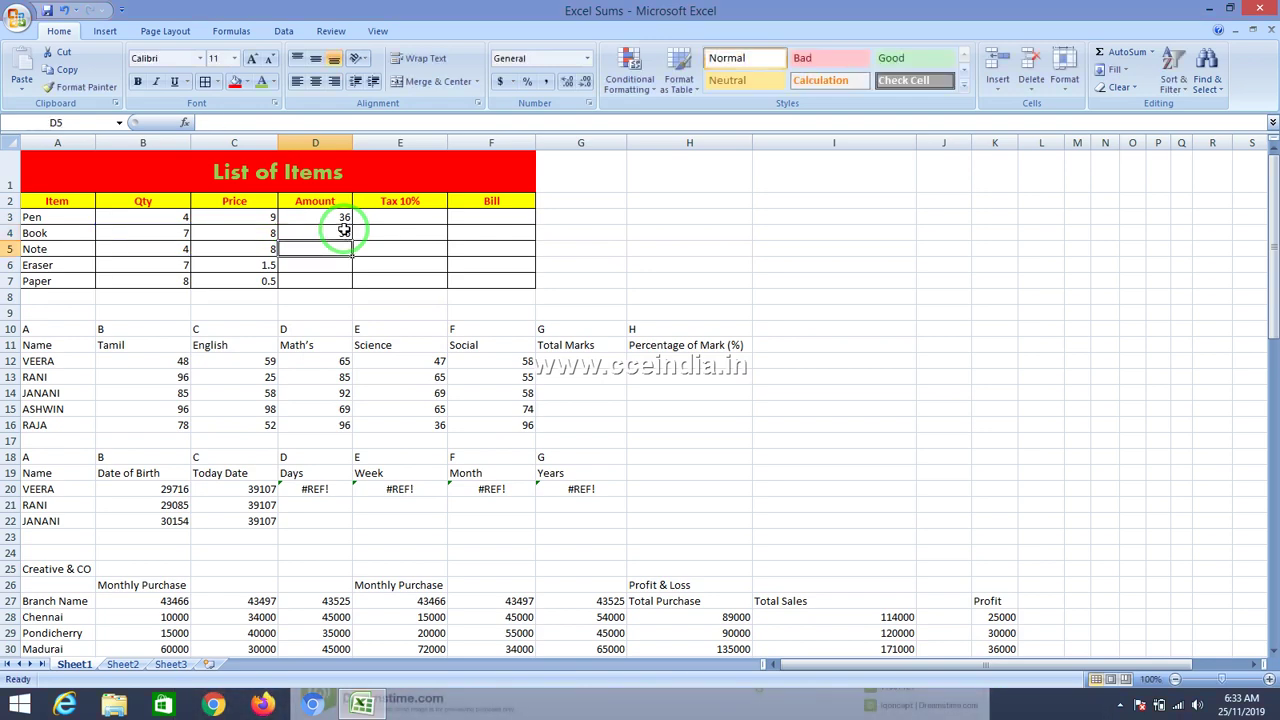
Fill D3's Amount formula down to D7, giving 36, 56, 32, 10.5 and 4.
click(344, 231)
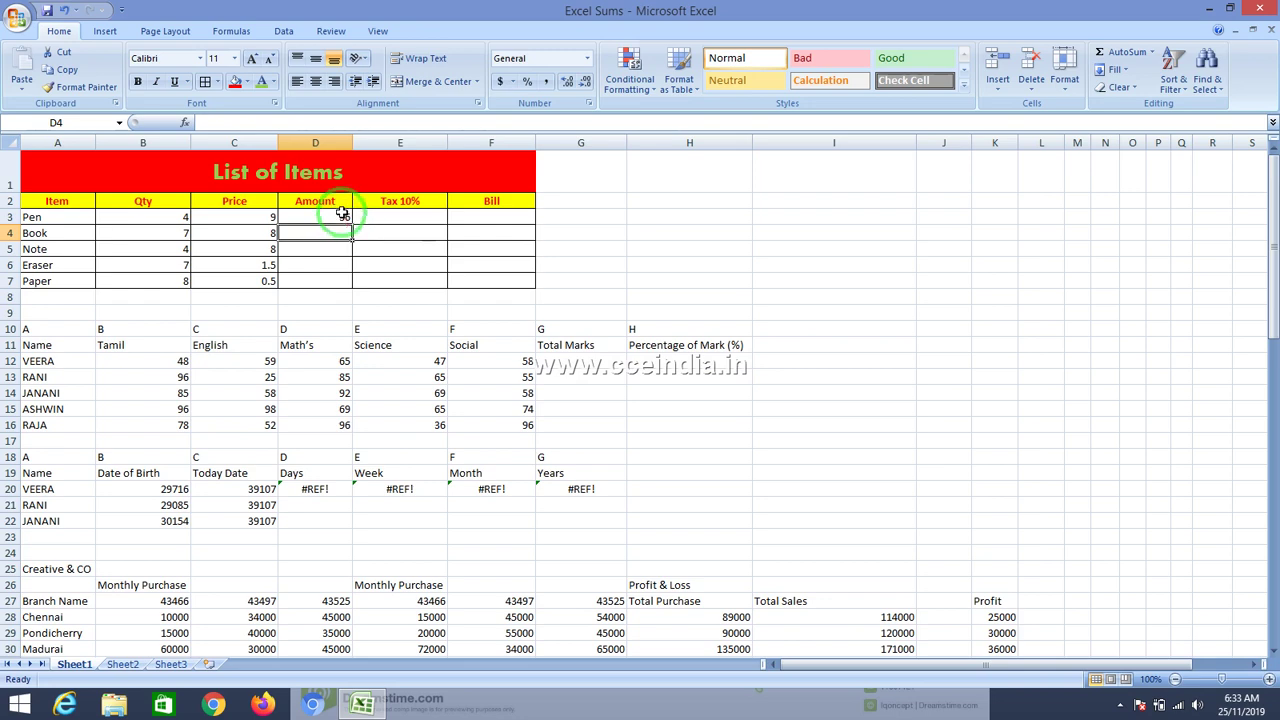
click(344, 216)
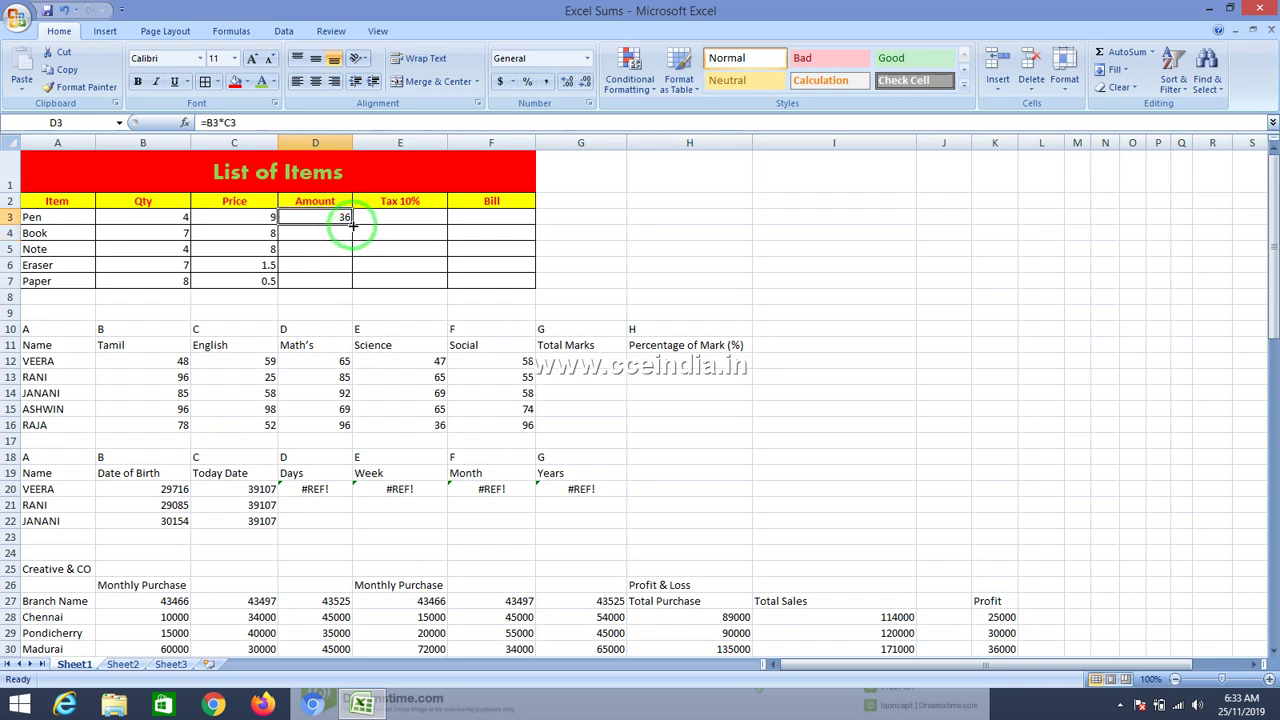
drag(352, 225, 357, 286)
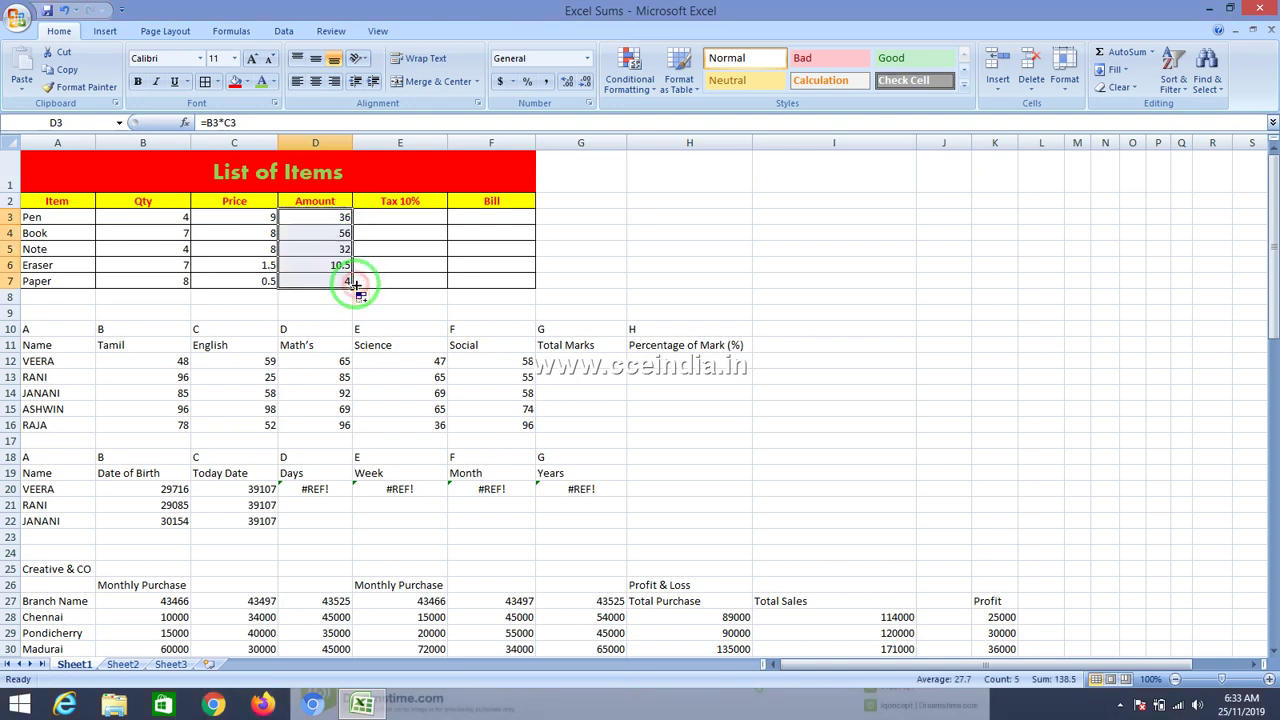
click(341, 216)
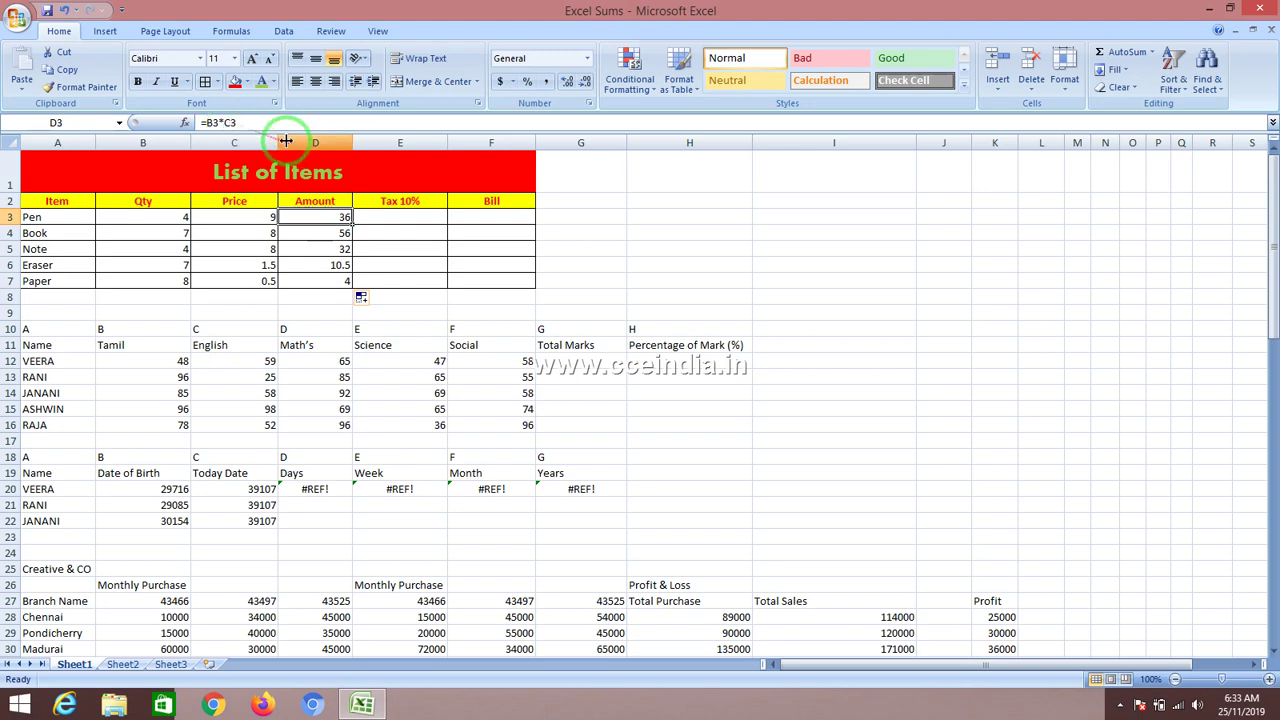
Review the copied Amount formulas below D3, then begin a formula in the Pen's Tax cell E3.
click(331, 232)
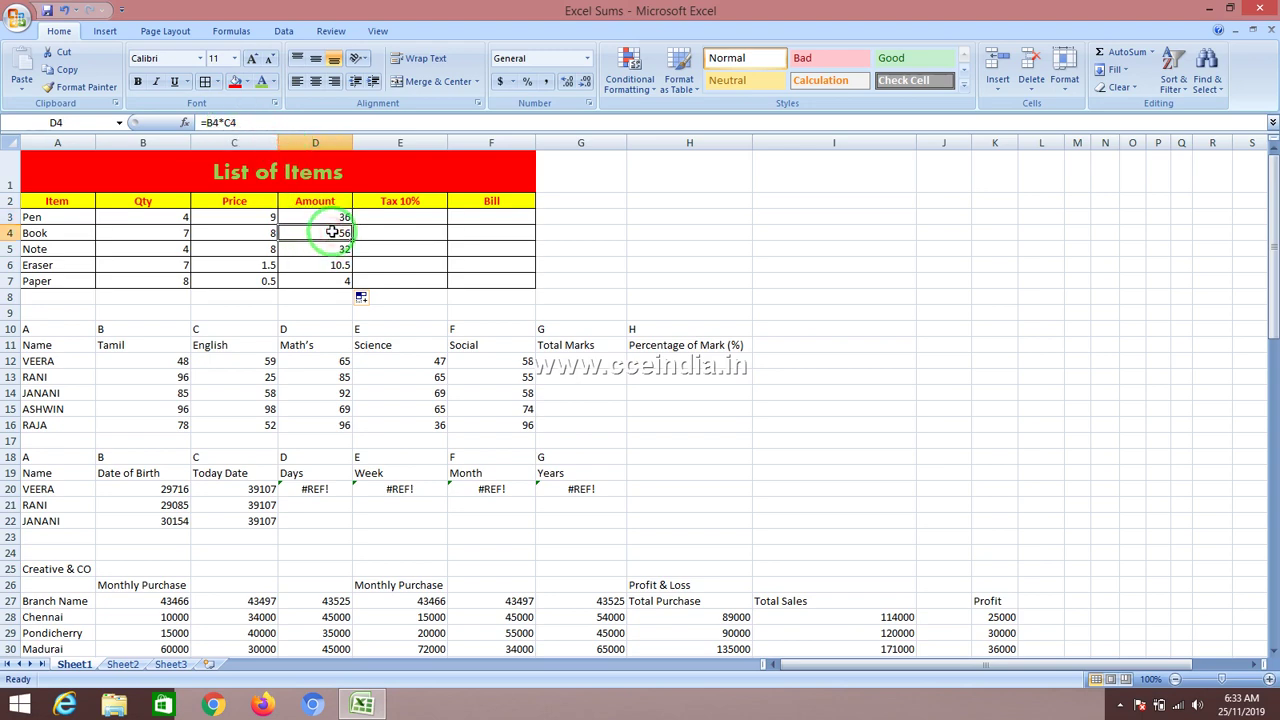
key(Down)
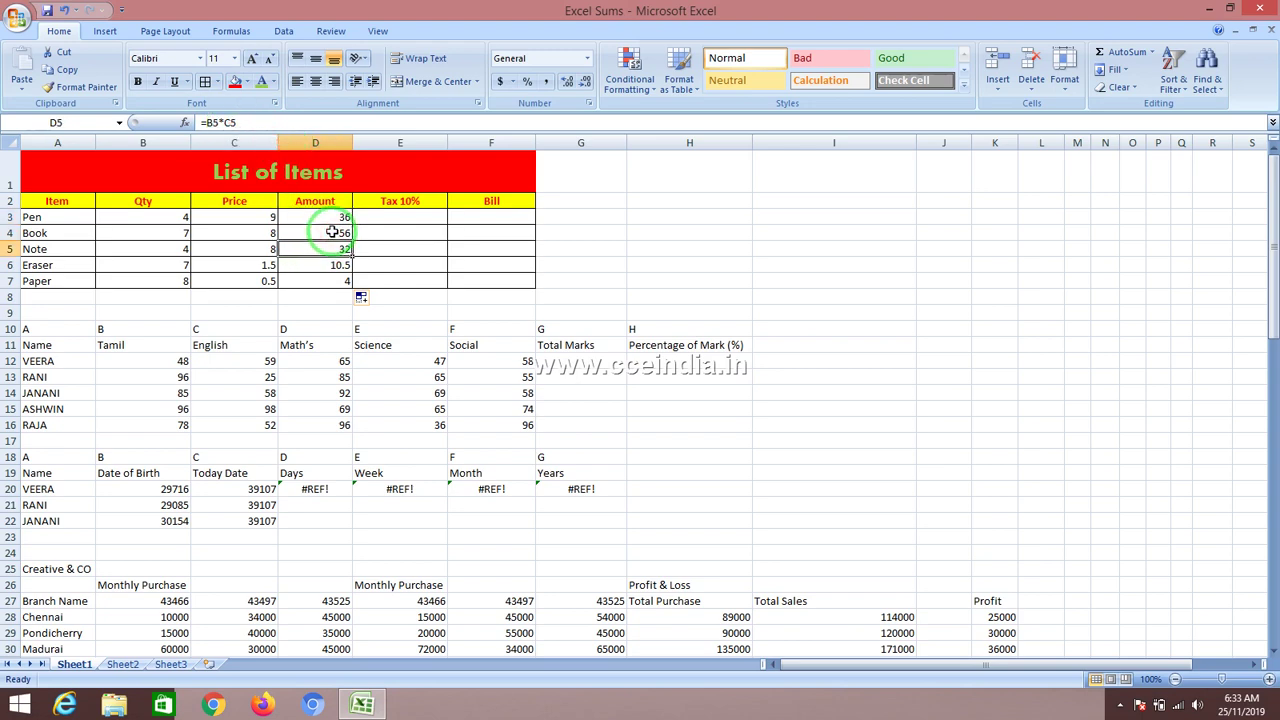
key(Down)
key(Down)
key(Down)
key(Up)
key(Up)
key(Up)
key(Up)
key(Up)
key(Up)
key(Down)
key(Down)
key(Down)
key(Up)
key(Up)
key(Right)
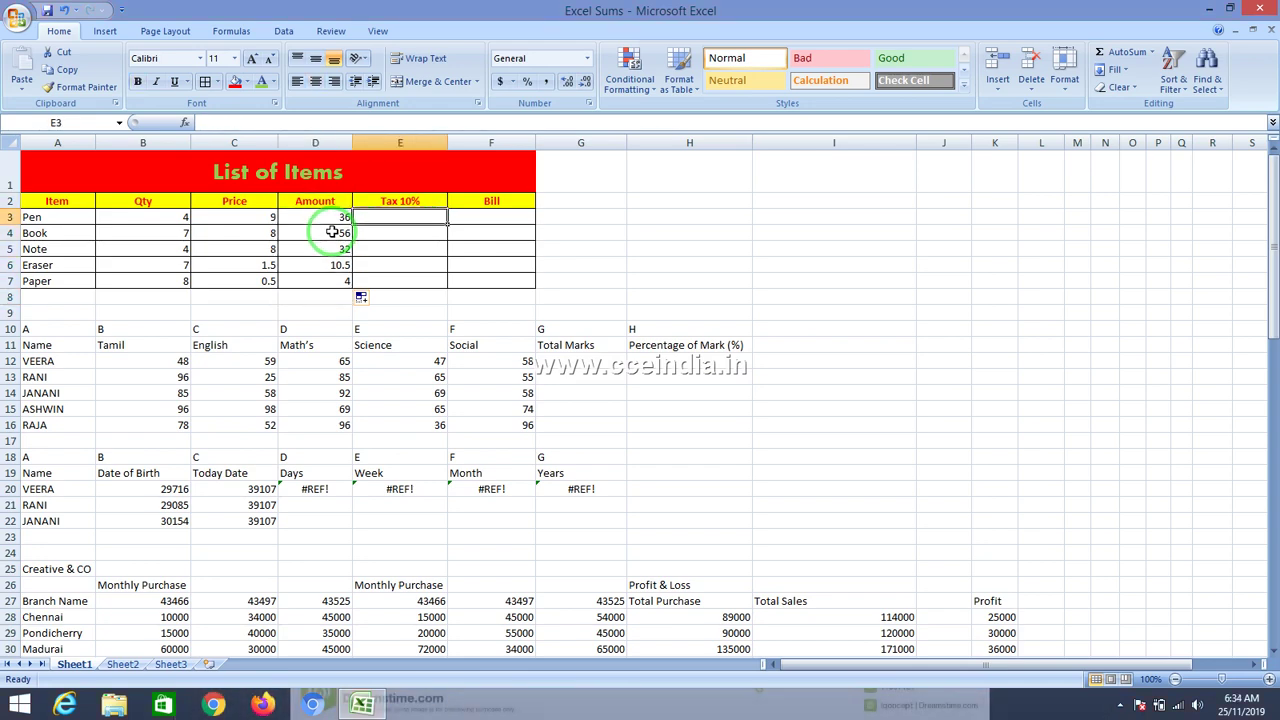
text(=)
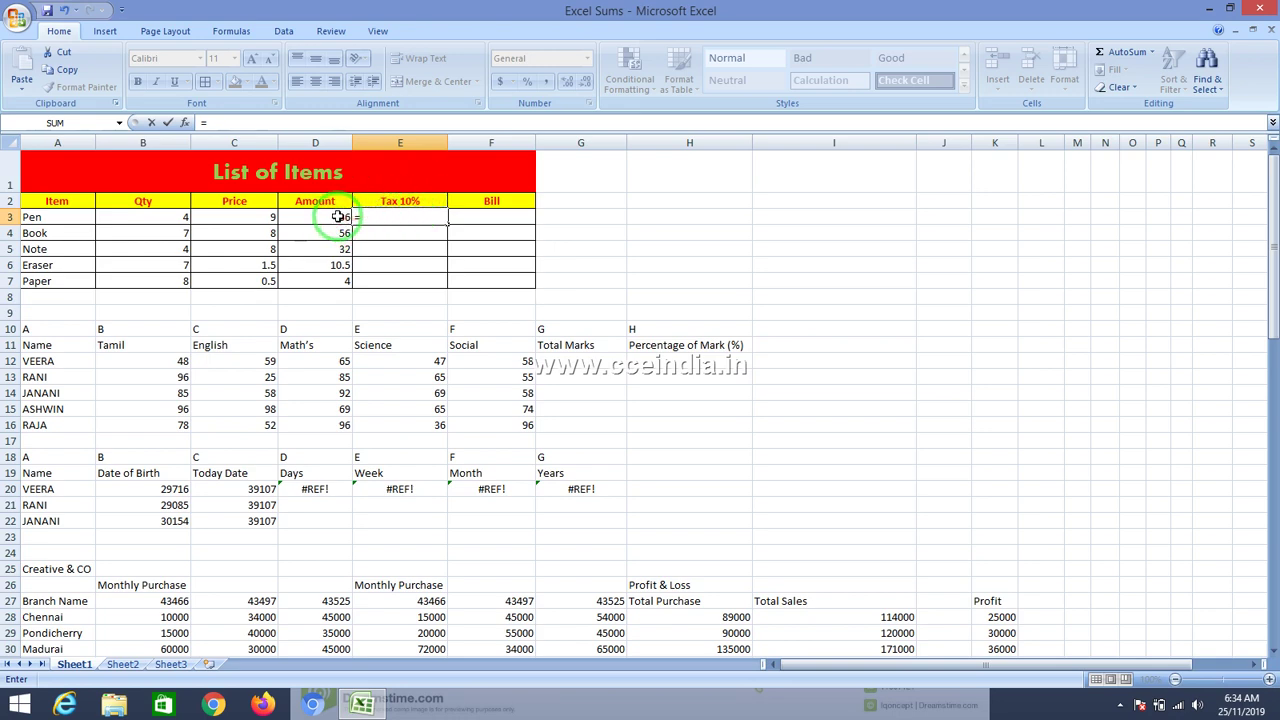
Enter =D3*10% in E3 and fill it to E7, giving 3.6, 5.6, 3.2, 1.05, 0.4.
click(338, 217)
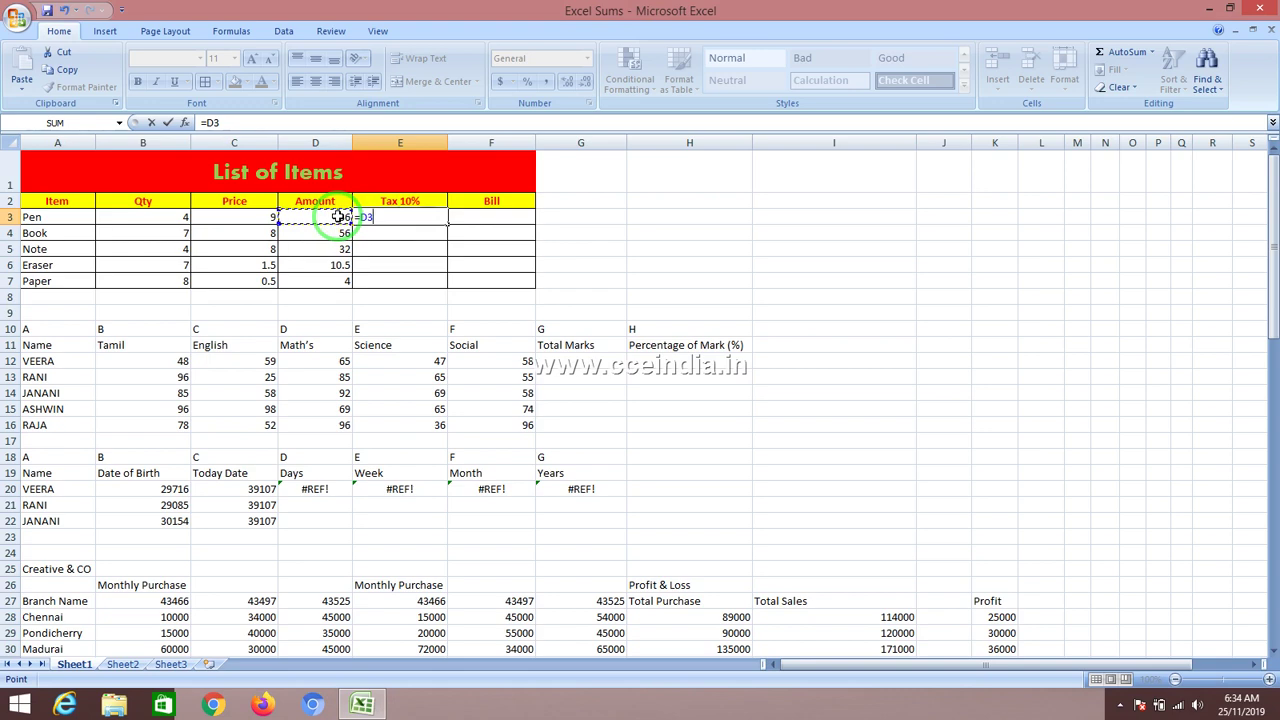
text(*)
key(Return)
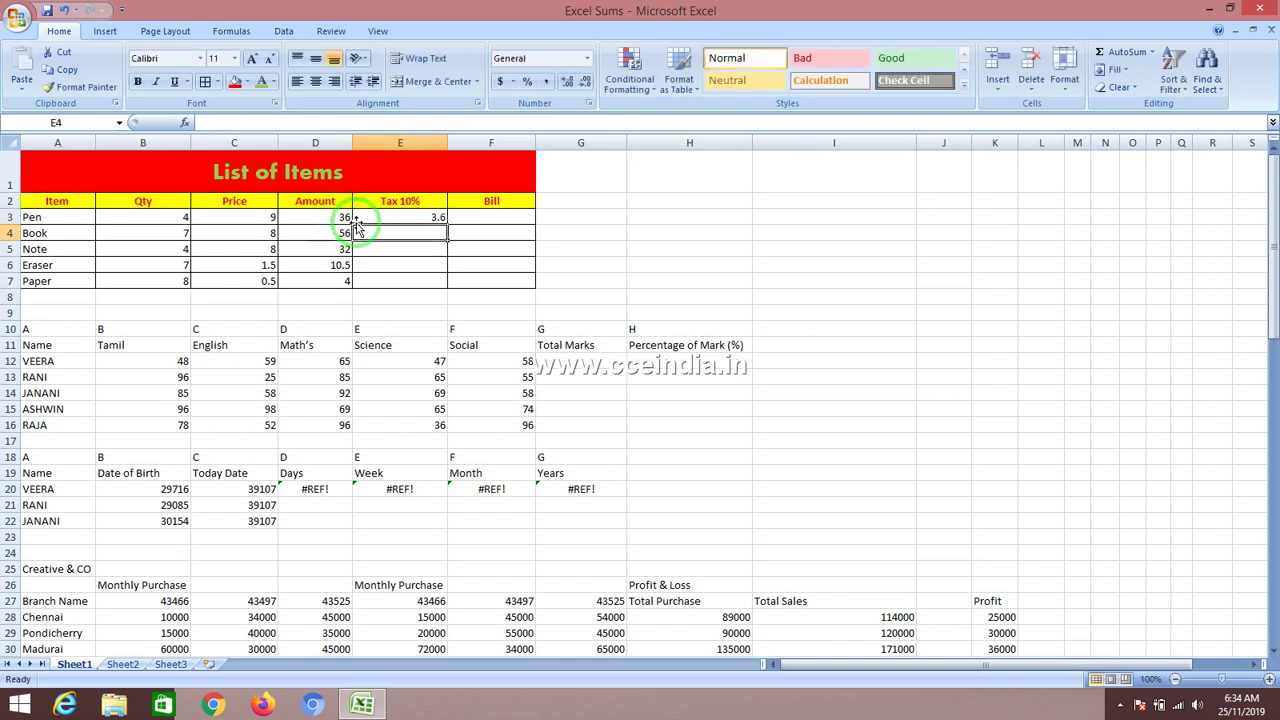
click(401, 212)
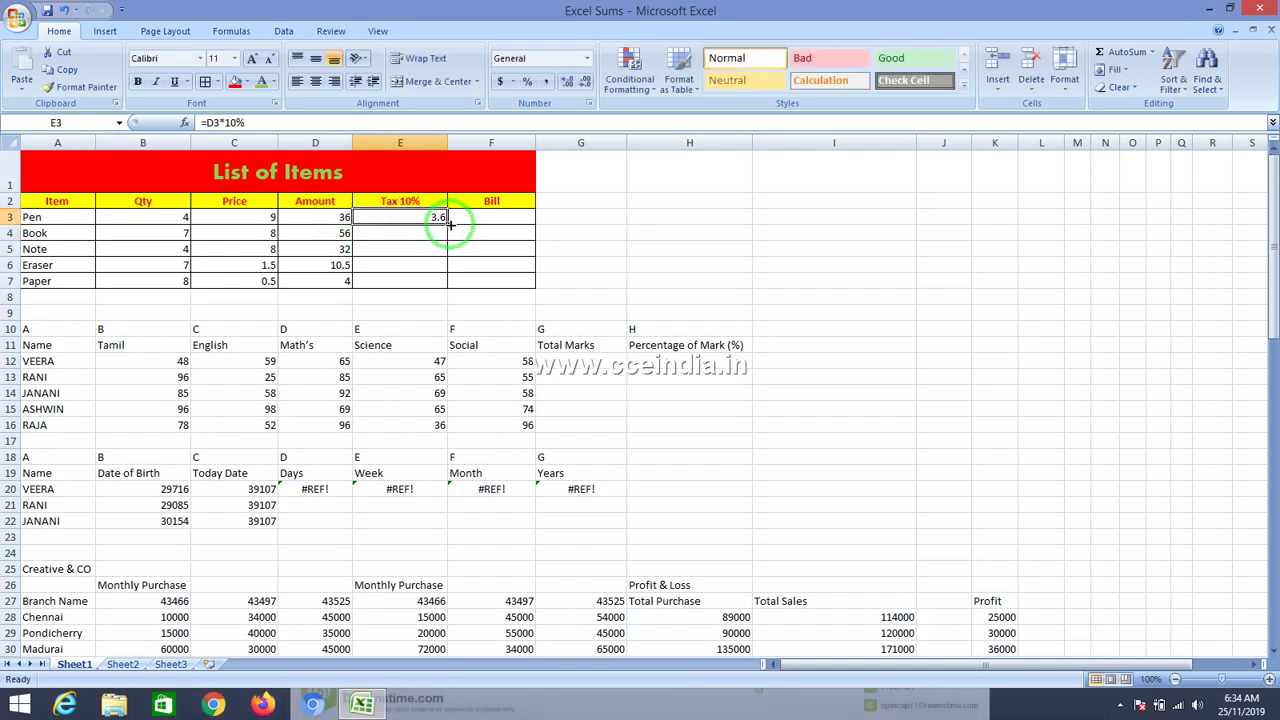
drag(447, 222, 449, 283)
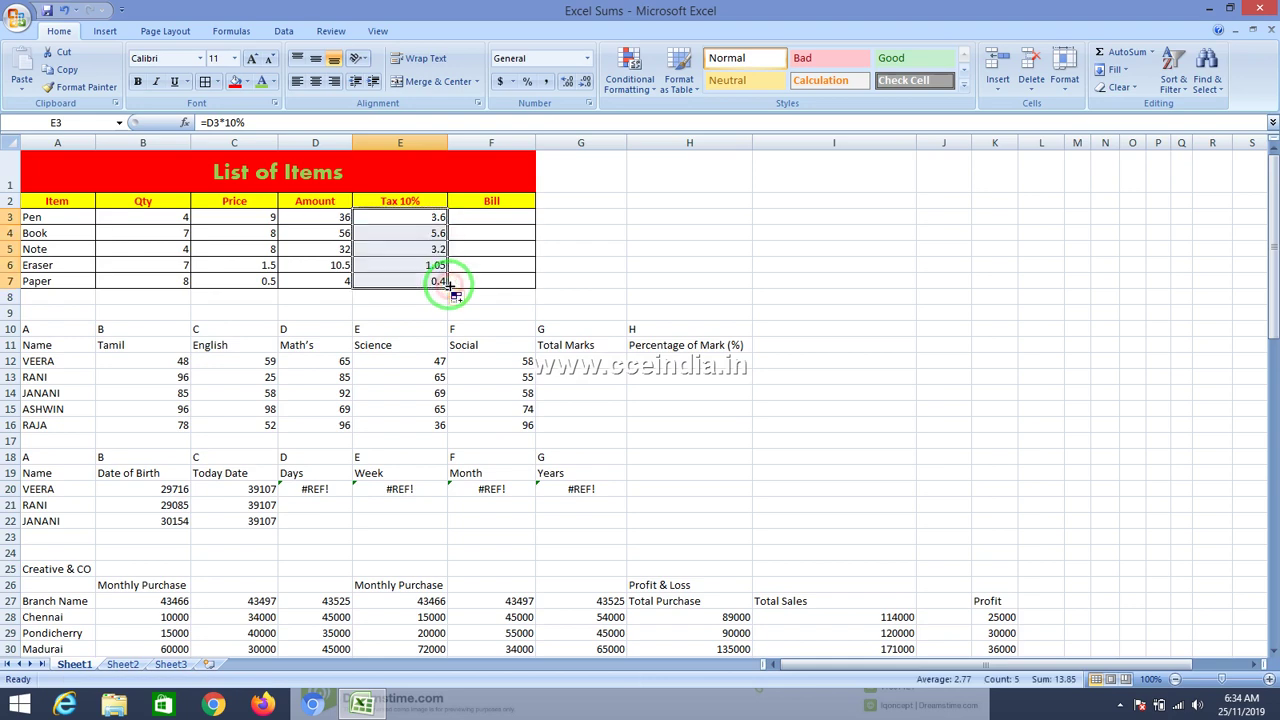
Enter =D3+E3 in F3 and fill it to F7, giving 39.6, 61.6, 35.2, 11.55, 4.4.
click(490, 215)
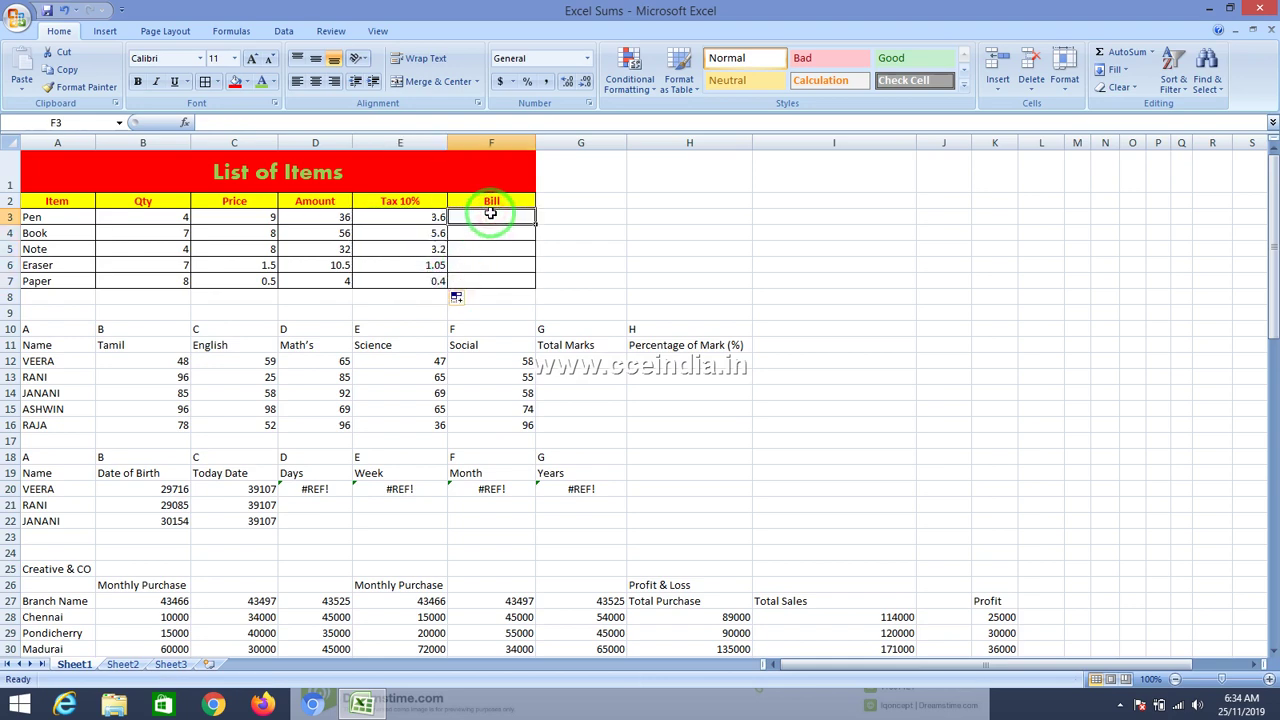
text(=)
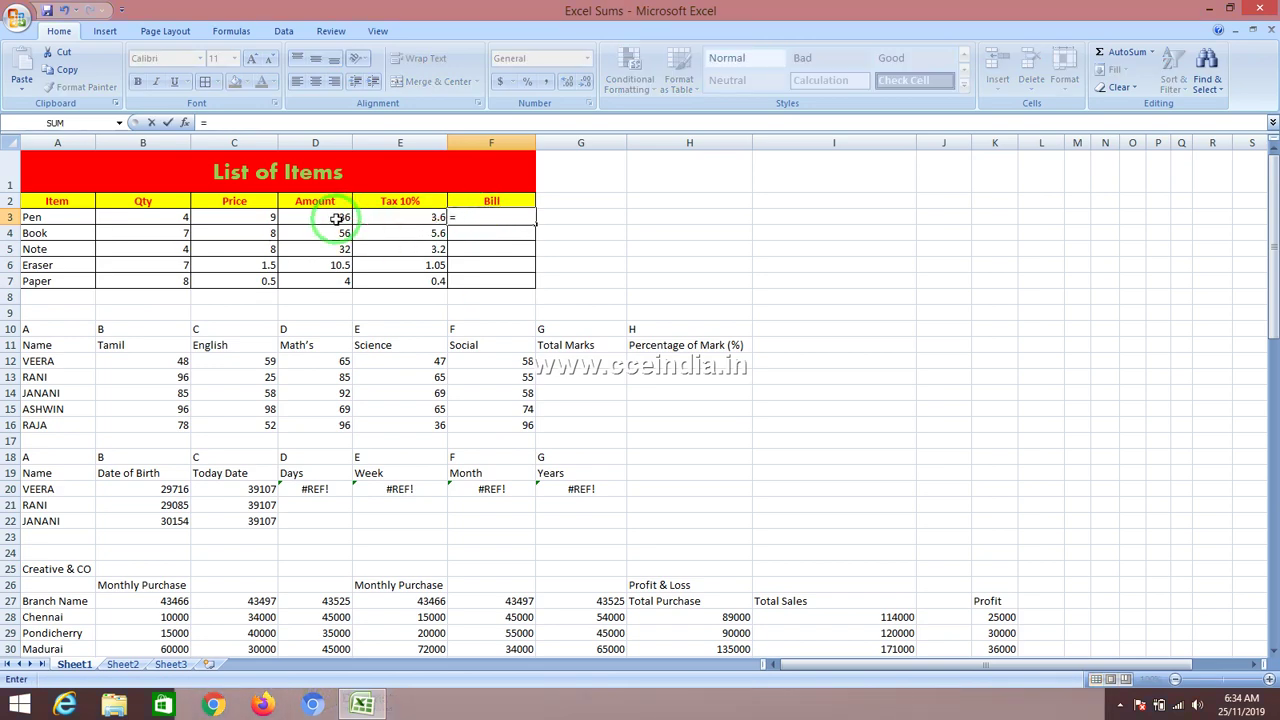
click(338, 217)
text(+)
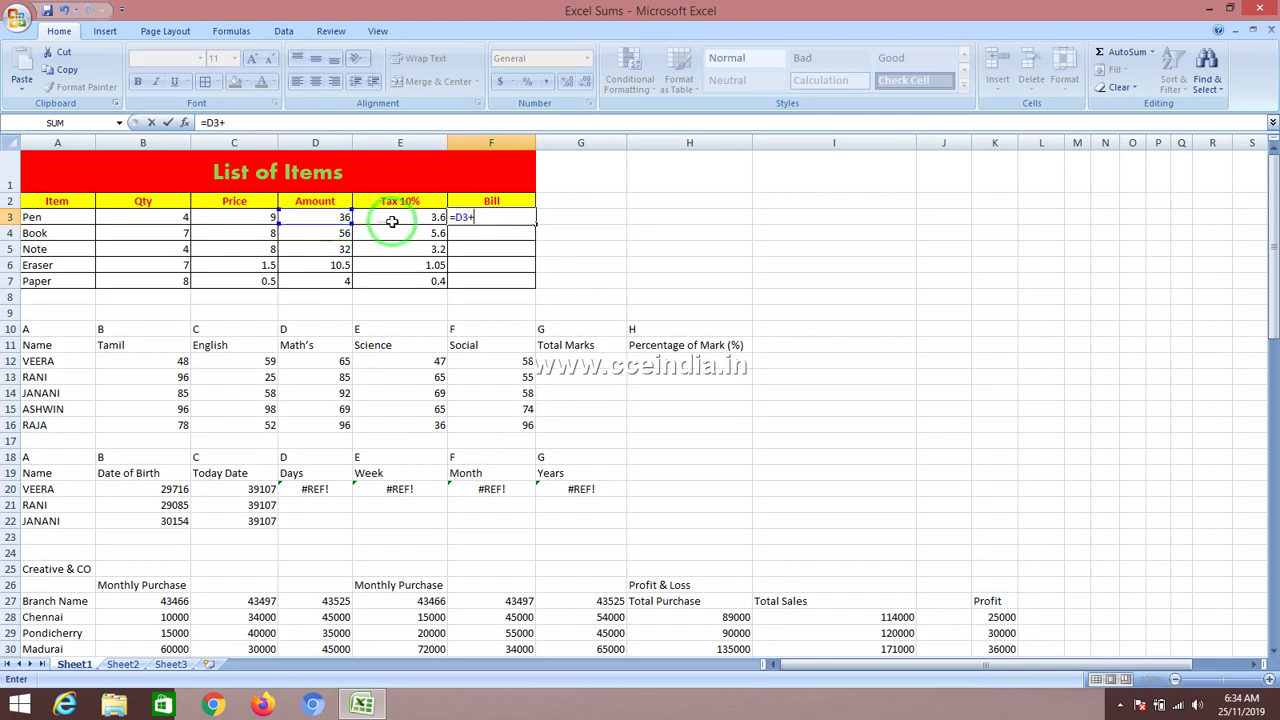
click(392, 221)
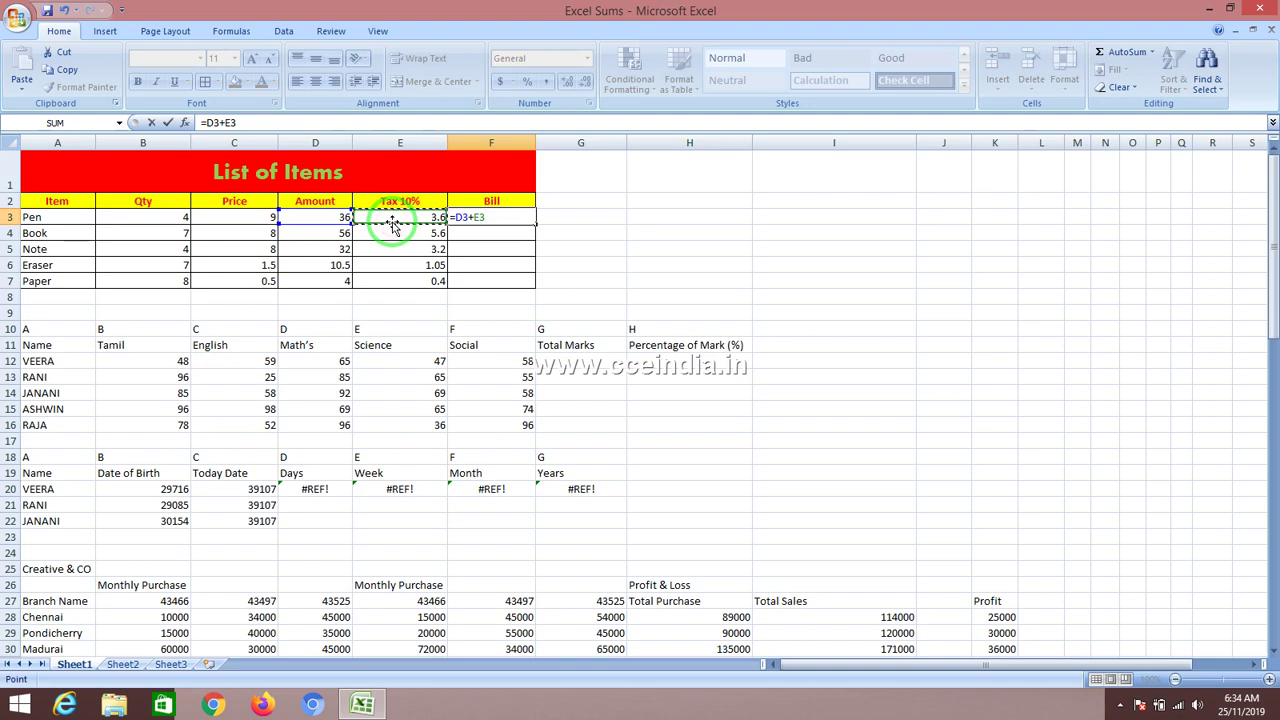
key(Return)
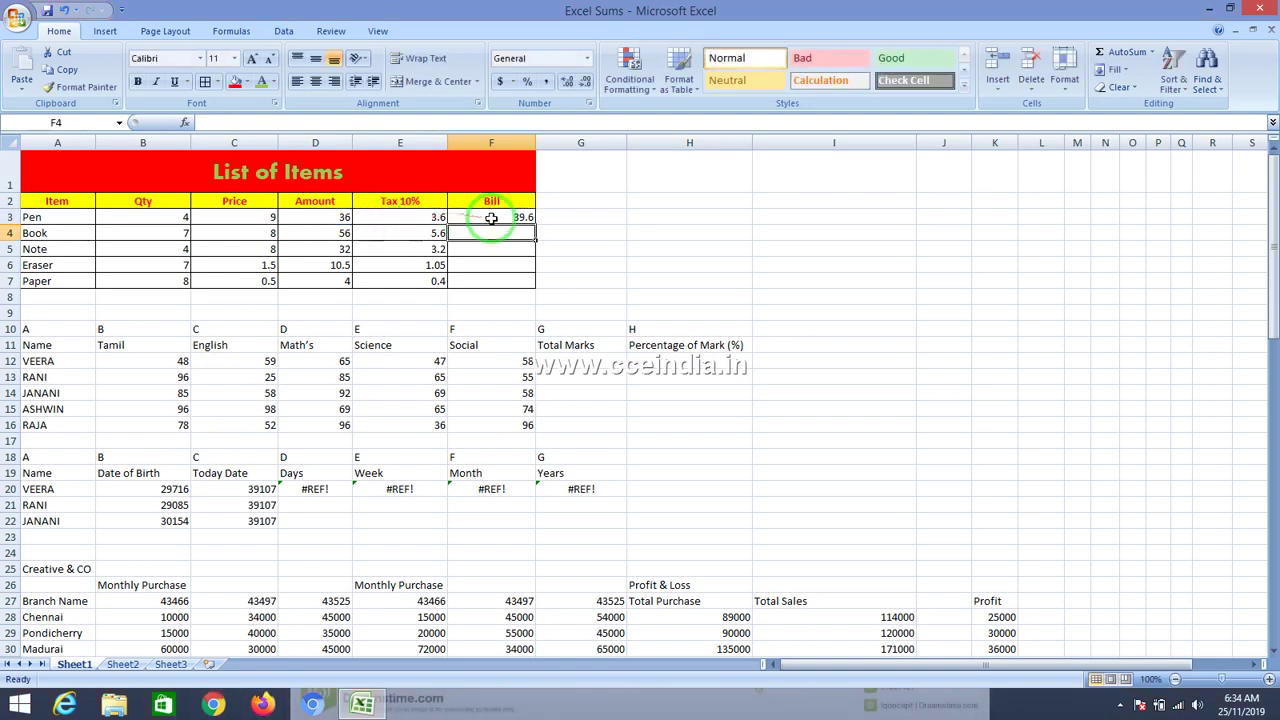
click(508, 218)
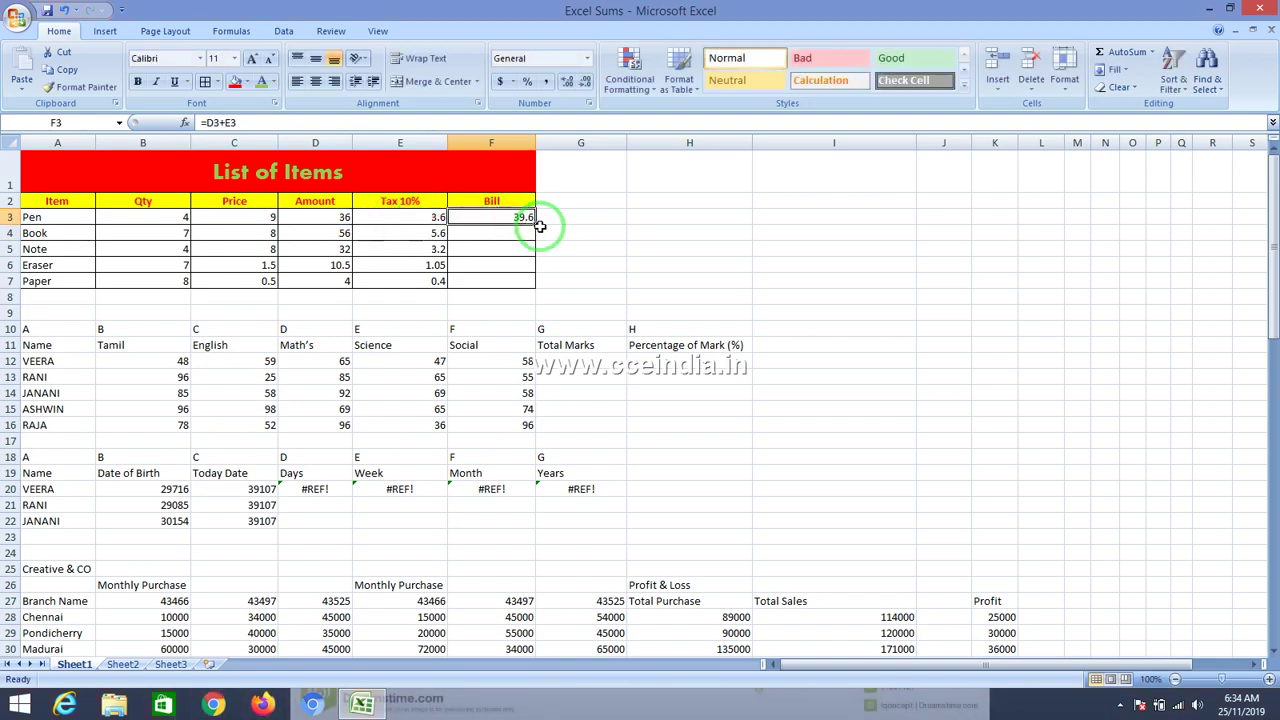
drag(535, 226, 530, 284)
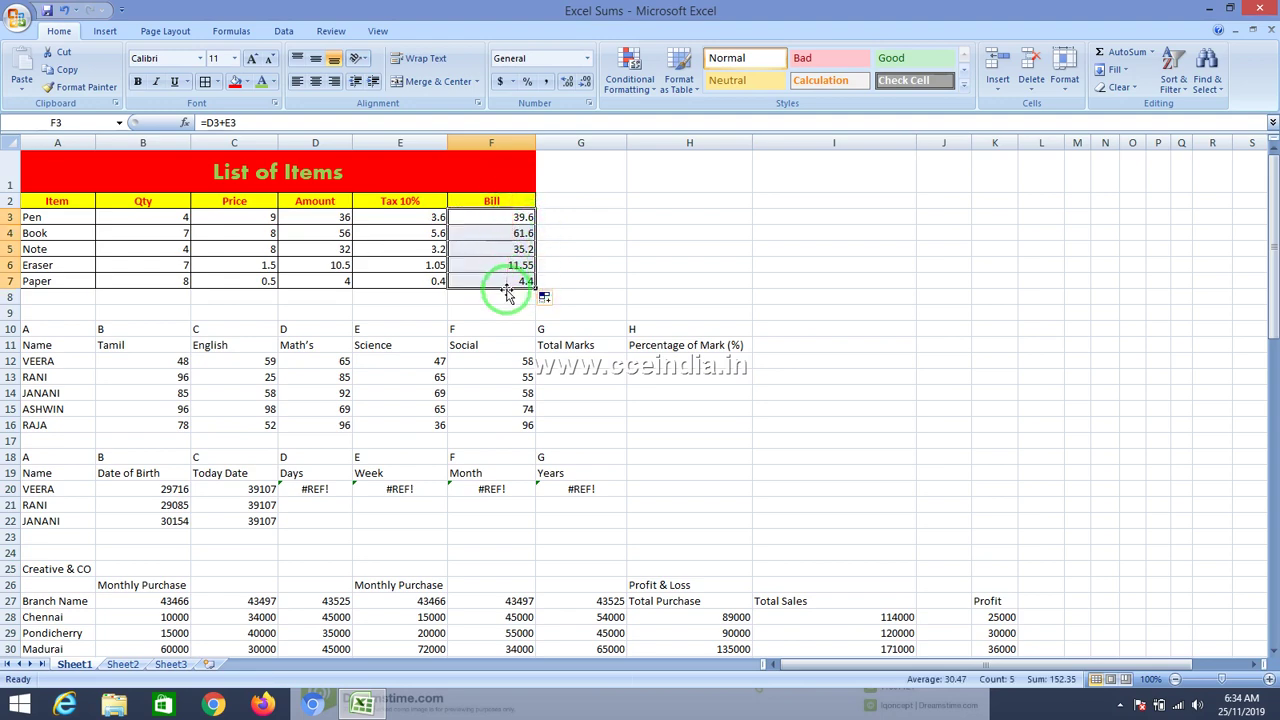
AutoSum the Bill column into F8 as =SUM(F3:F7), totalling 152.35.
click(500, 297)
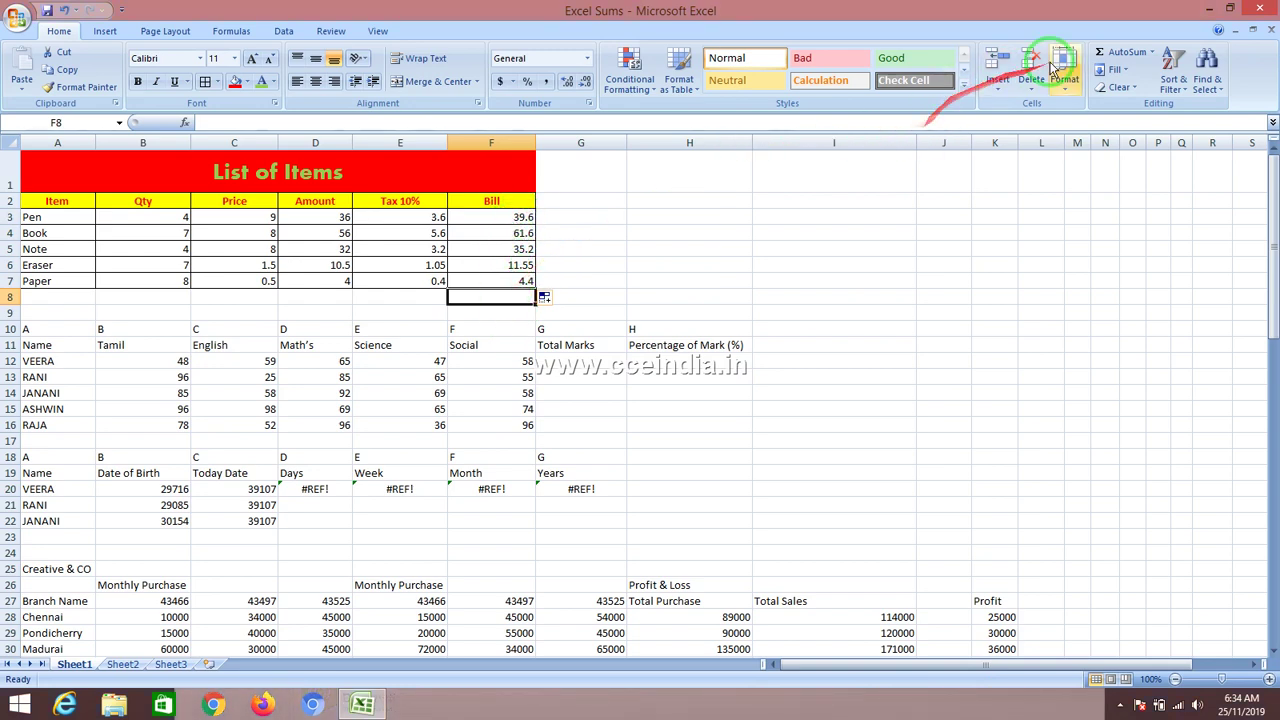
click(1110, 54)
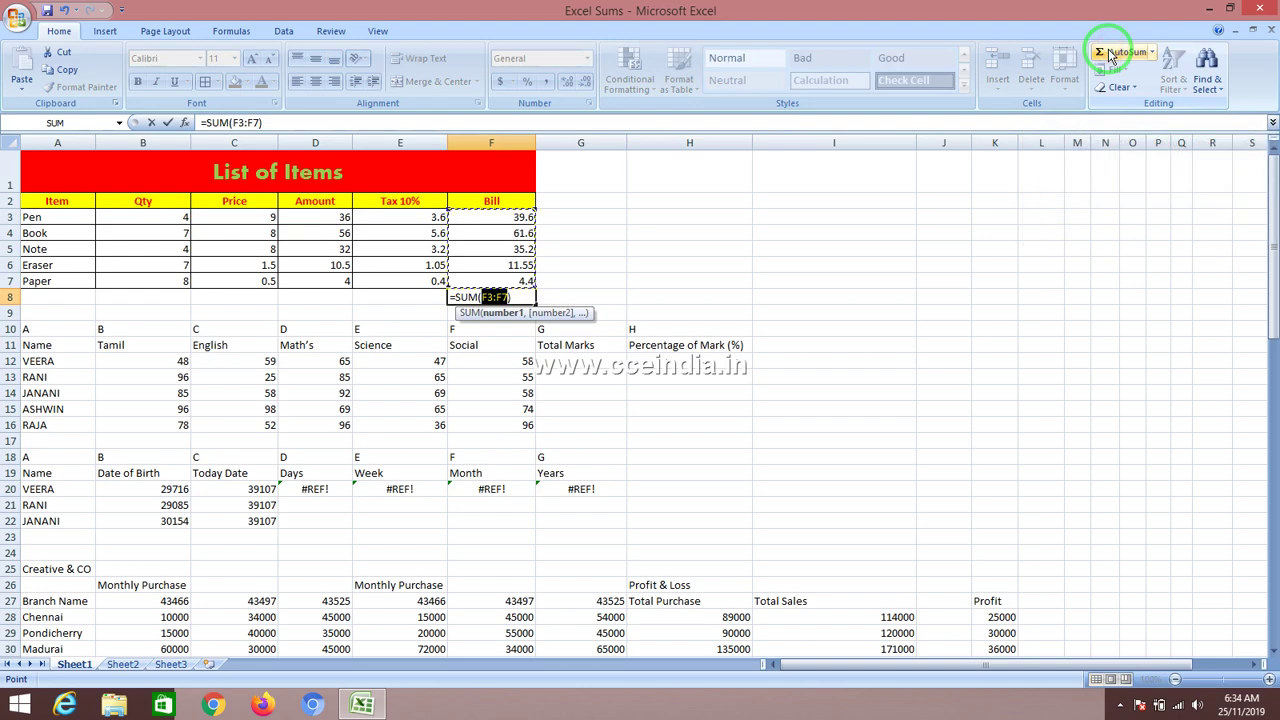
key(Return)
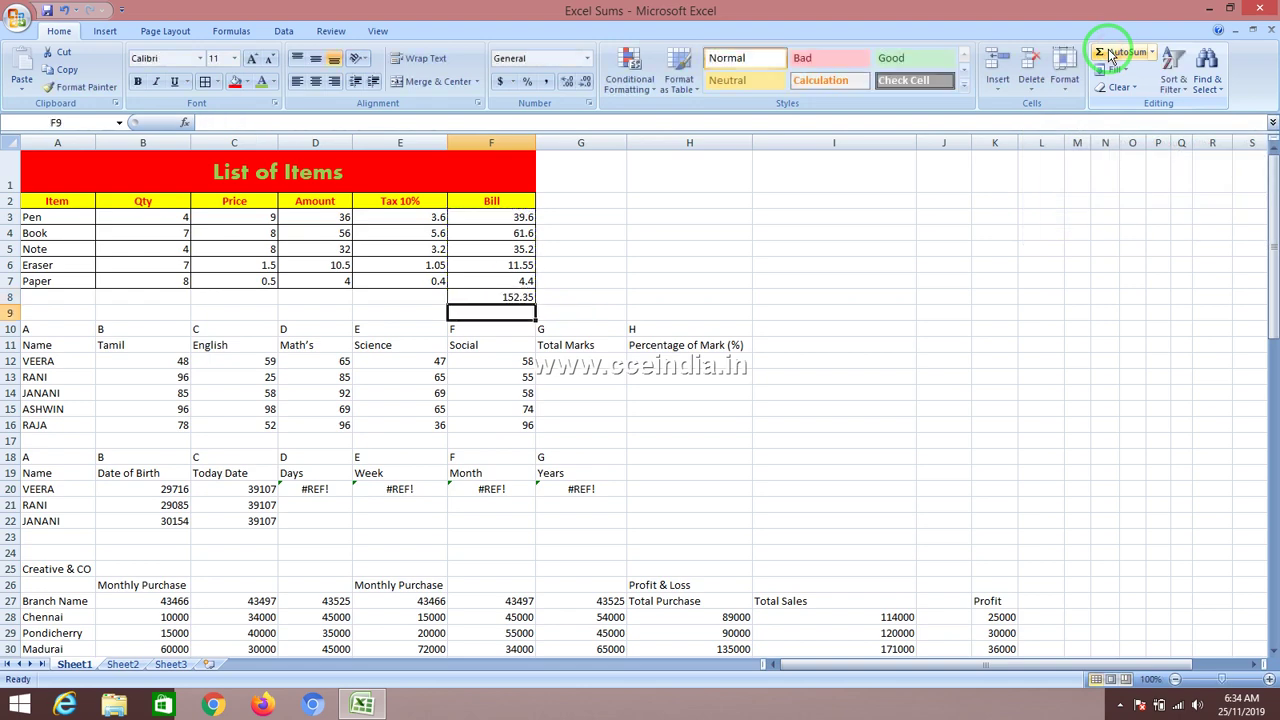
key(Up)
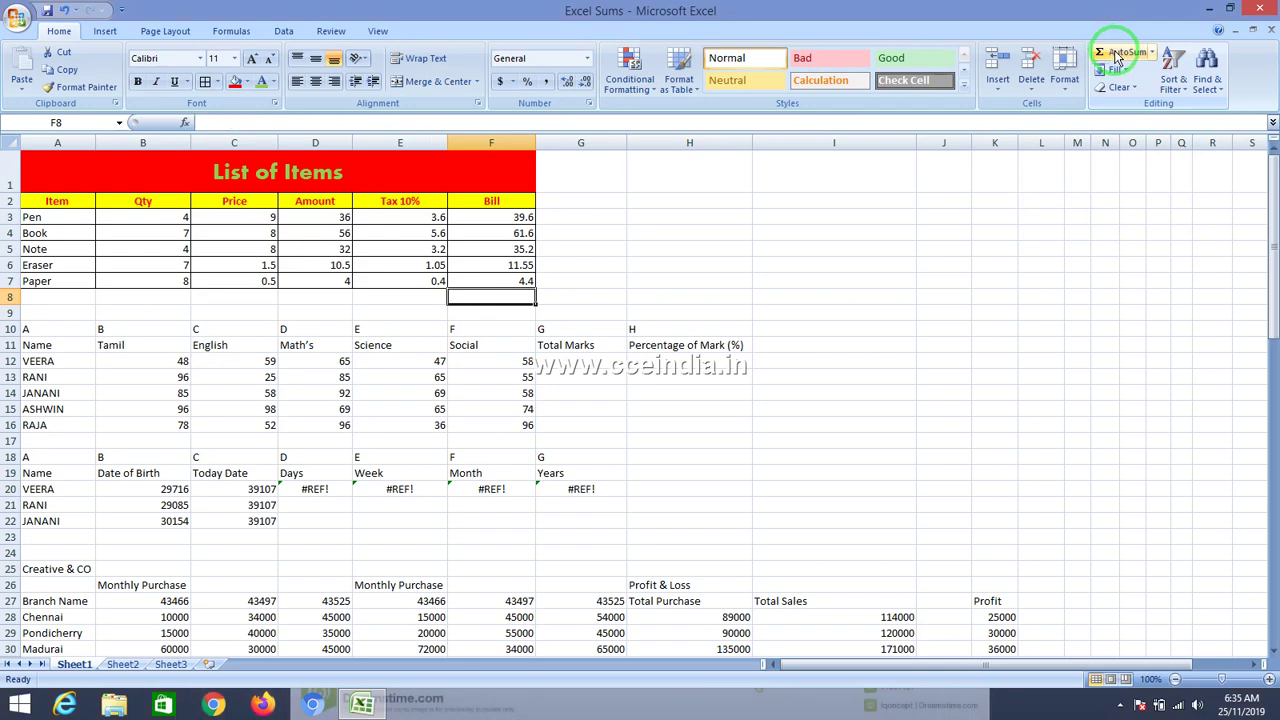
click(1117, 55)
key(Return)
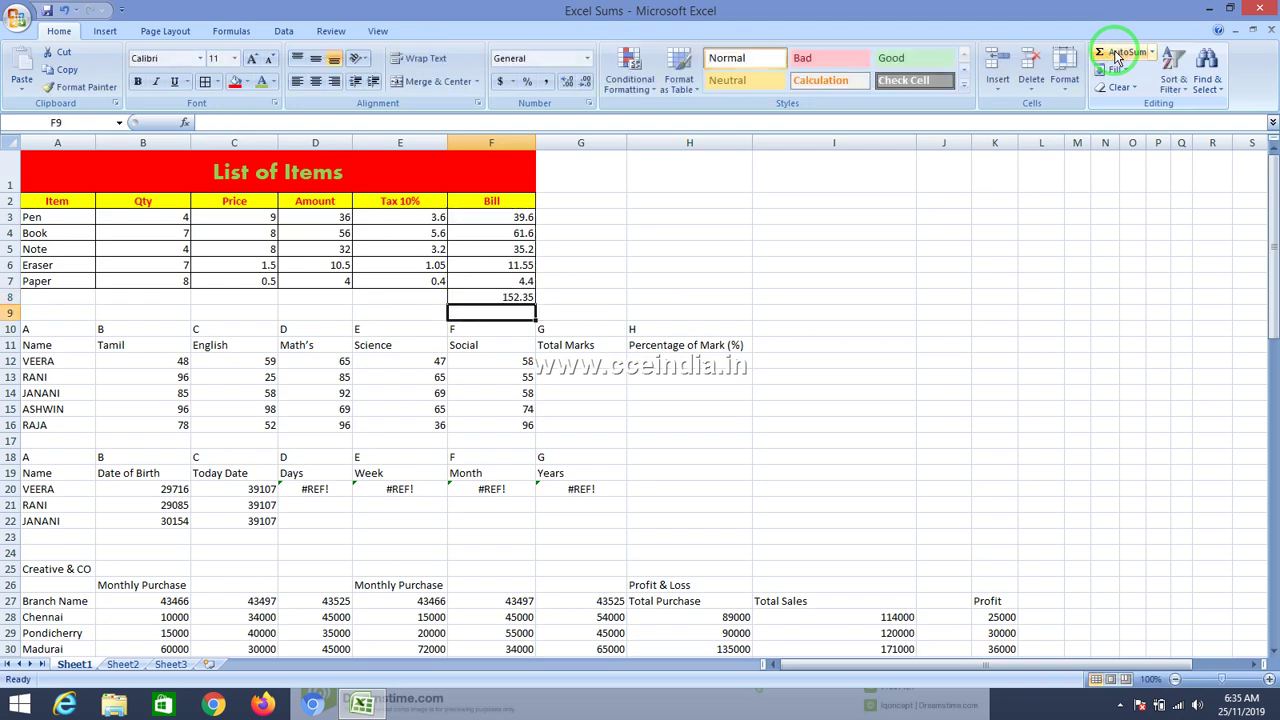
key(Up)
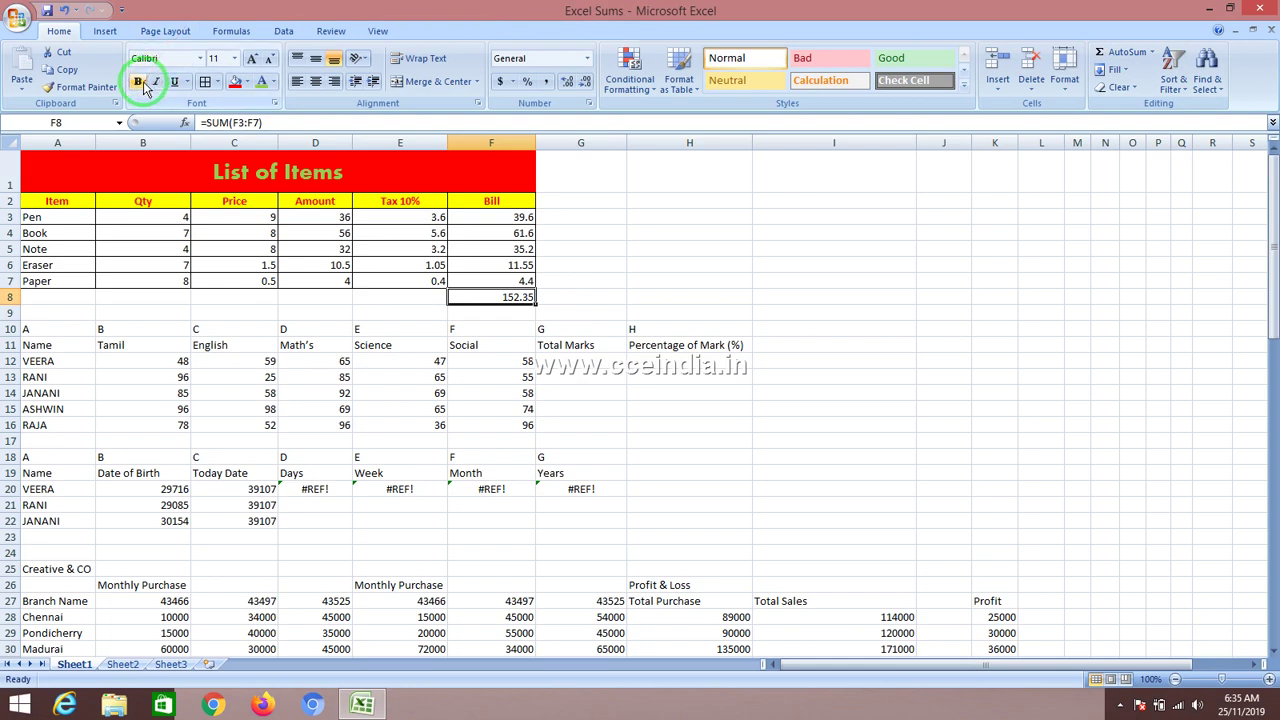
click(435, 234)
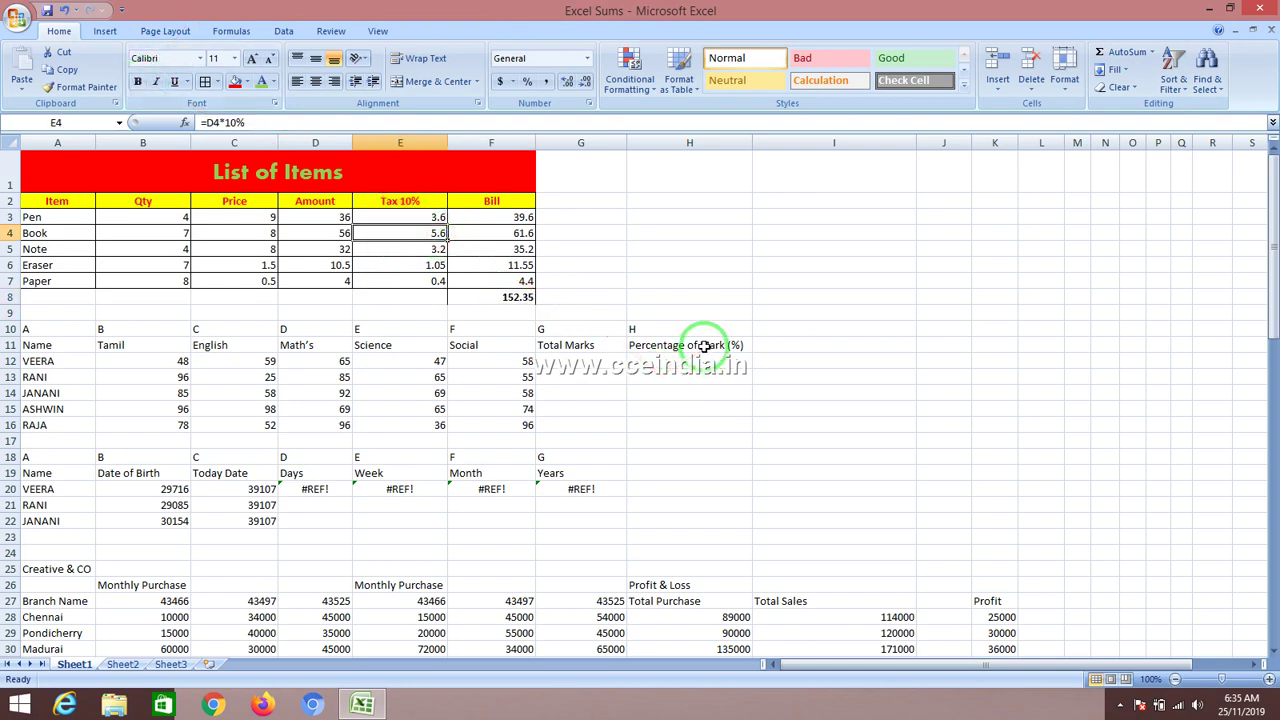
Look over the Total Marks and Percentage of Mark headings and cell G12.
click(580, 346)
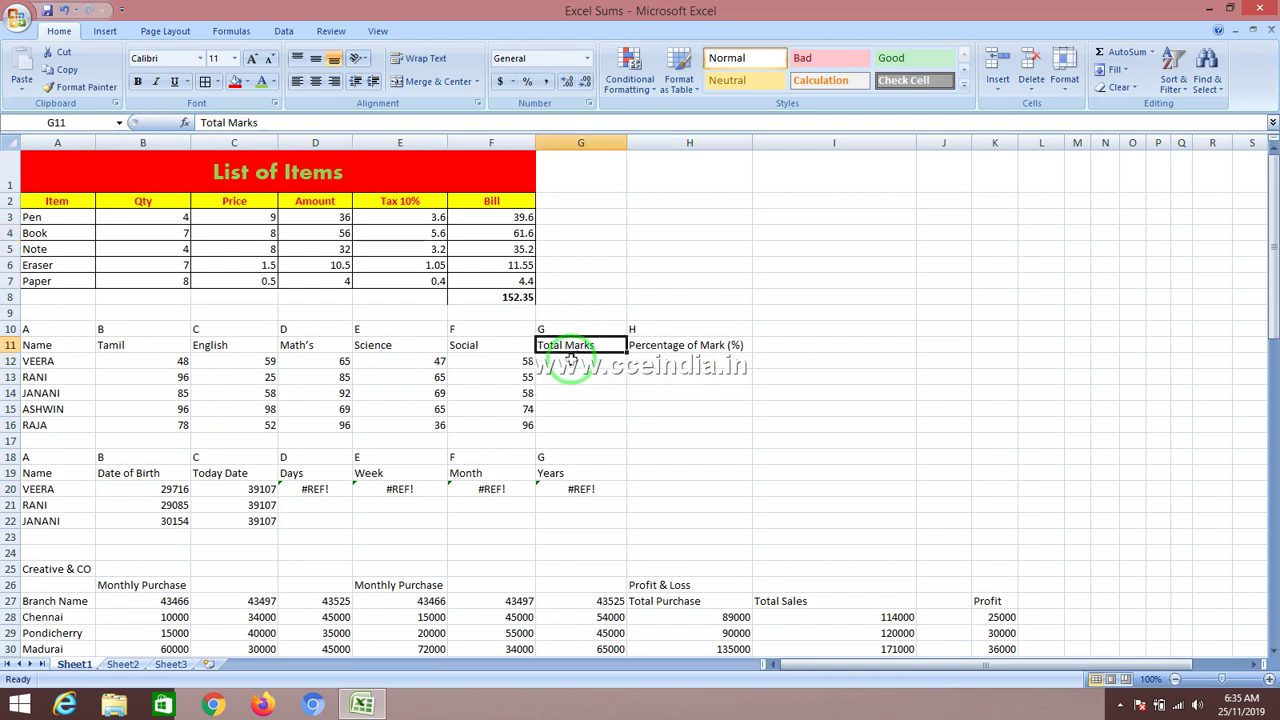
click(568, 361)
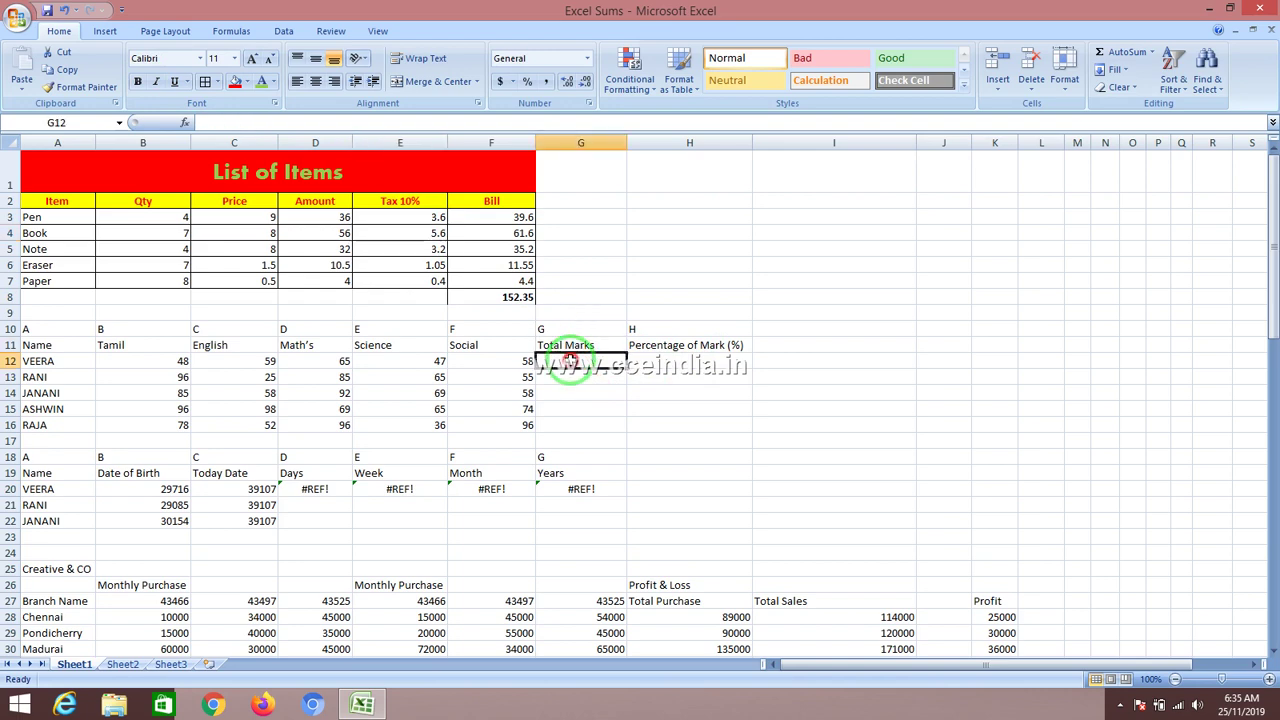
click(674, 346)
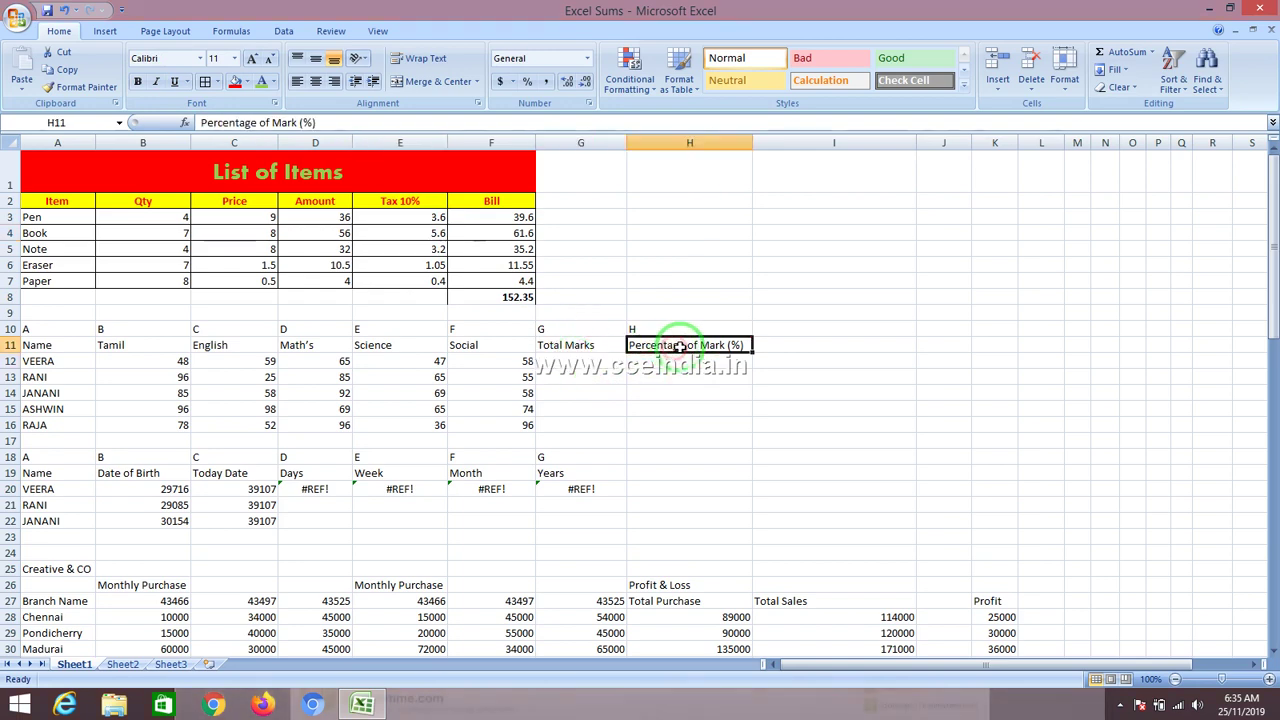
click(579, 362)
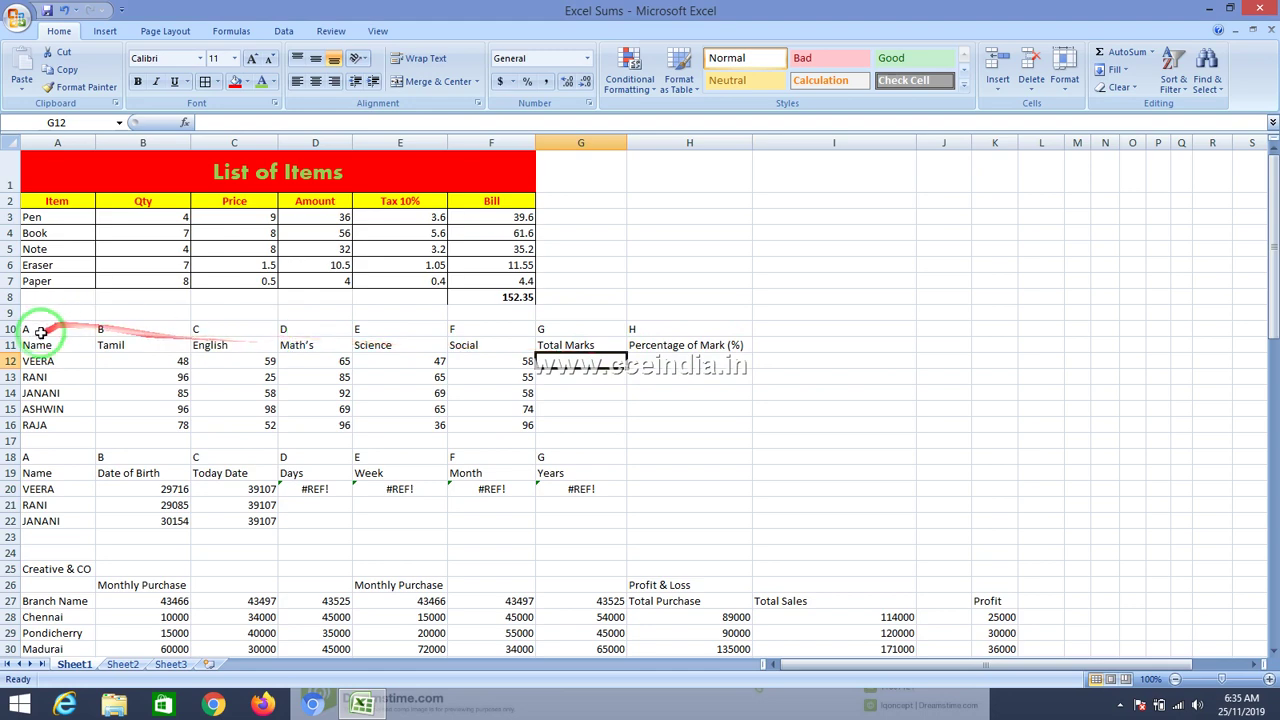
Apply All Borders to every cell of the marks table A10:H16.
mouse_move(25, 333)
mouse_down()
mouse_move(266, 337)
mouse_move(406, 323)
mouse_move(218, 343)
mouse_up()
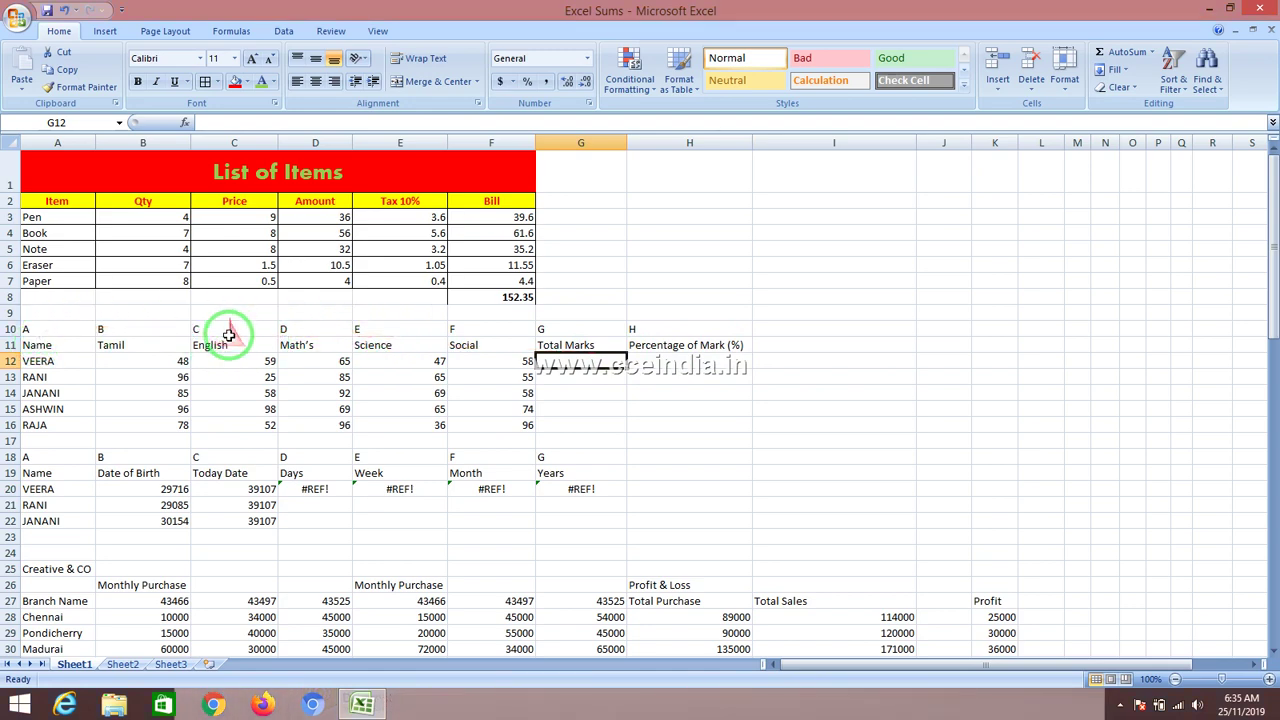
mouse_move(305, 172)
mouse_down()
mouse_move(200, 363)
mouse_move(86, 363)
mouse_move(106, 337)
mouse_move(40, 330)
mouse_up()
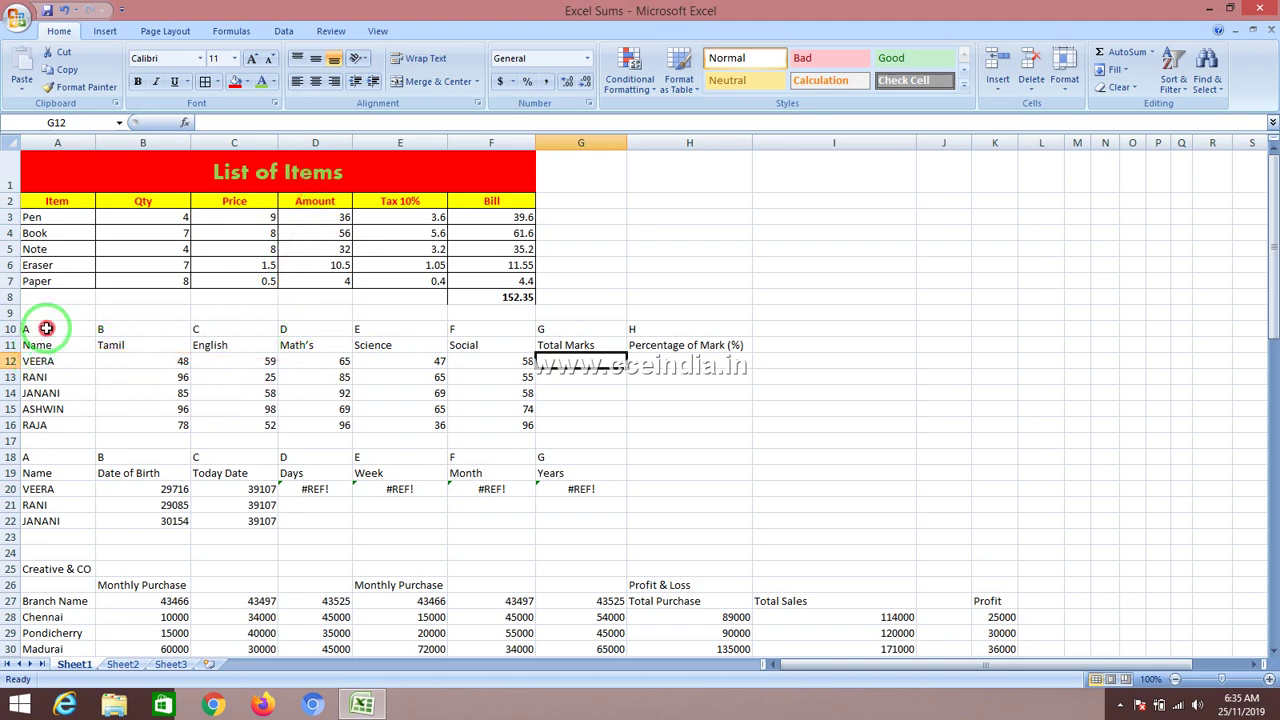
drag(25, 330, 657, 428)
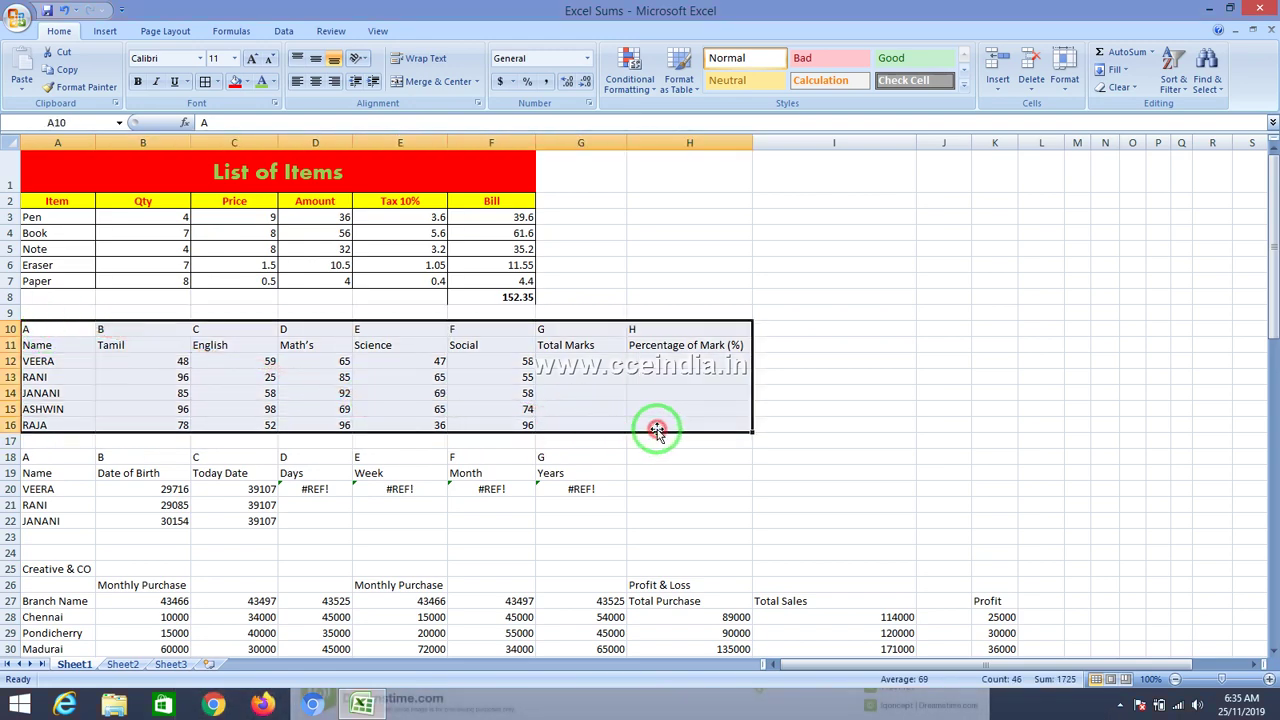
click(205, 83)
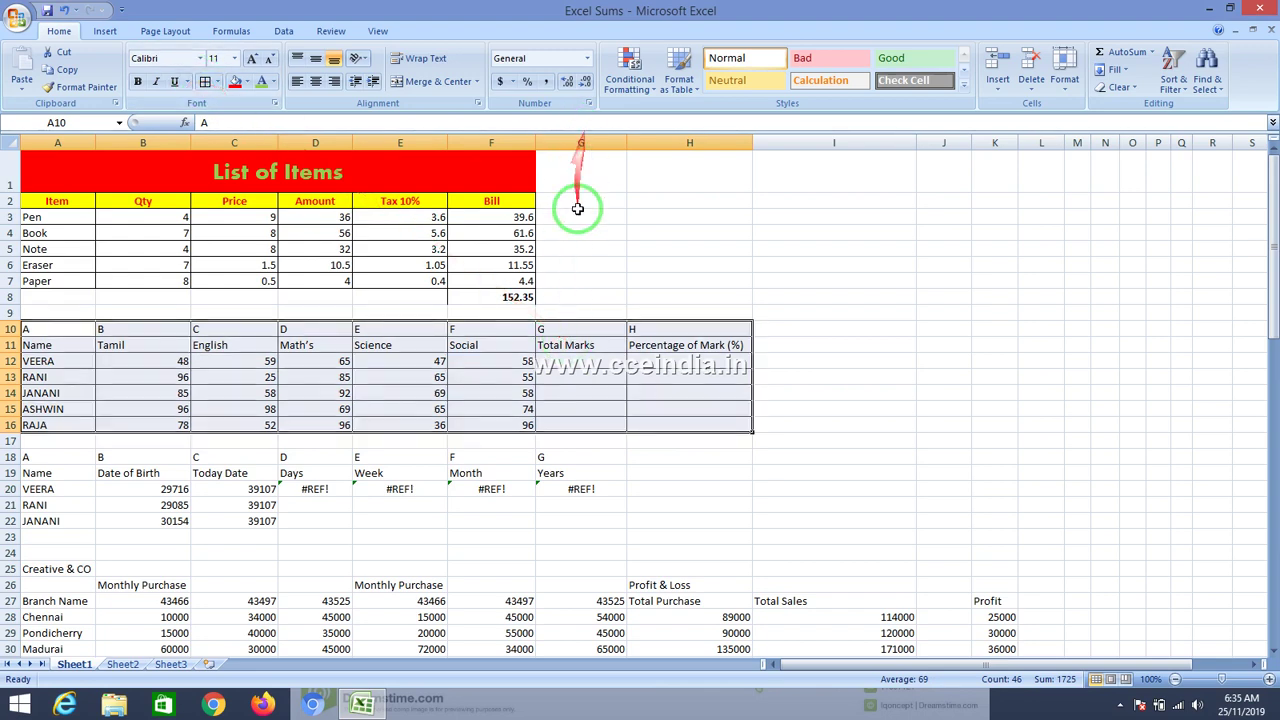
click(565, 393)
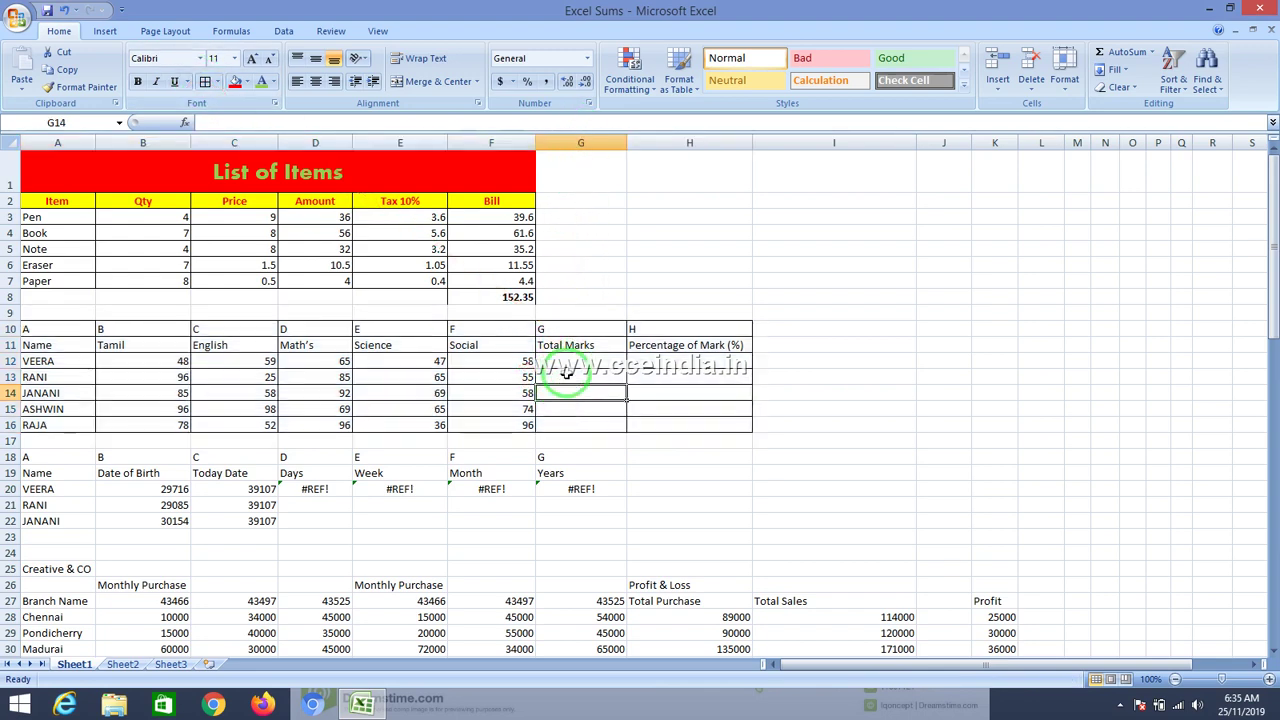
Enter =B12+C12+D12+E12+F12 in G12 and fill it down to G16.
click(567, 377)
click(572, 359)
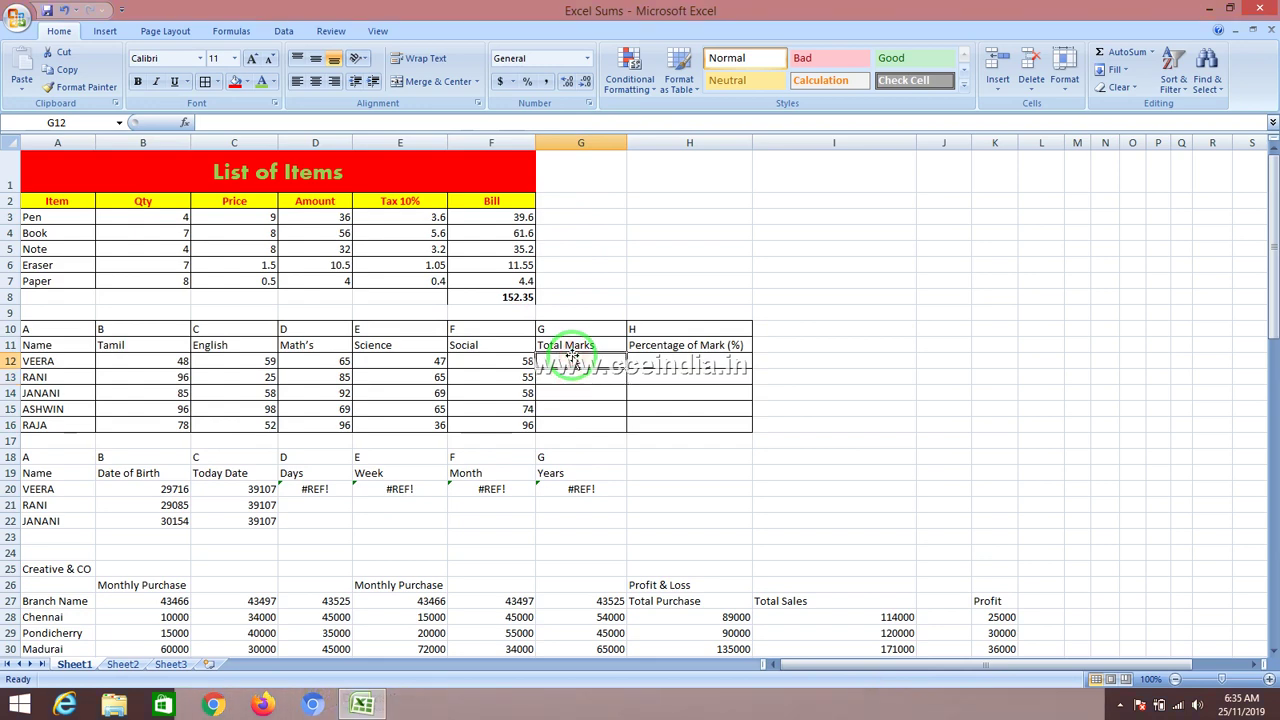
text(=)
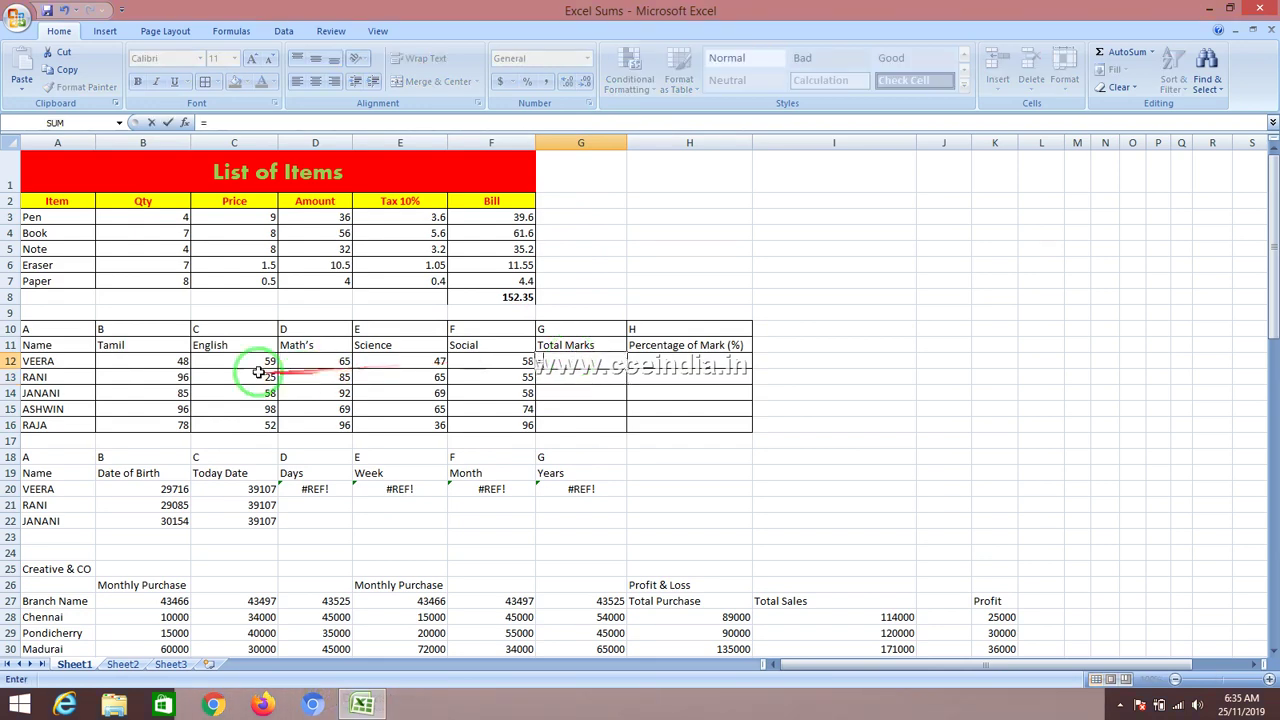
click(181, 361)
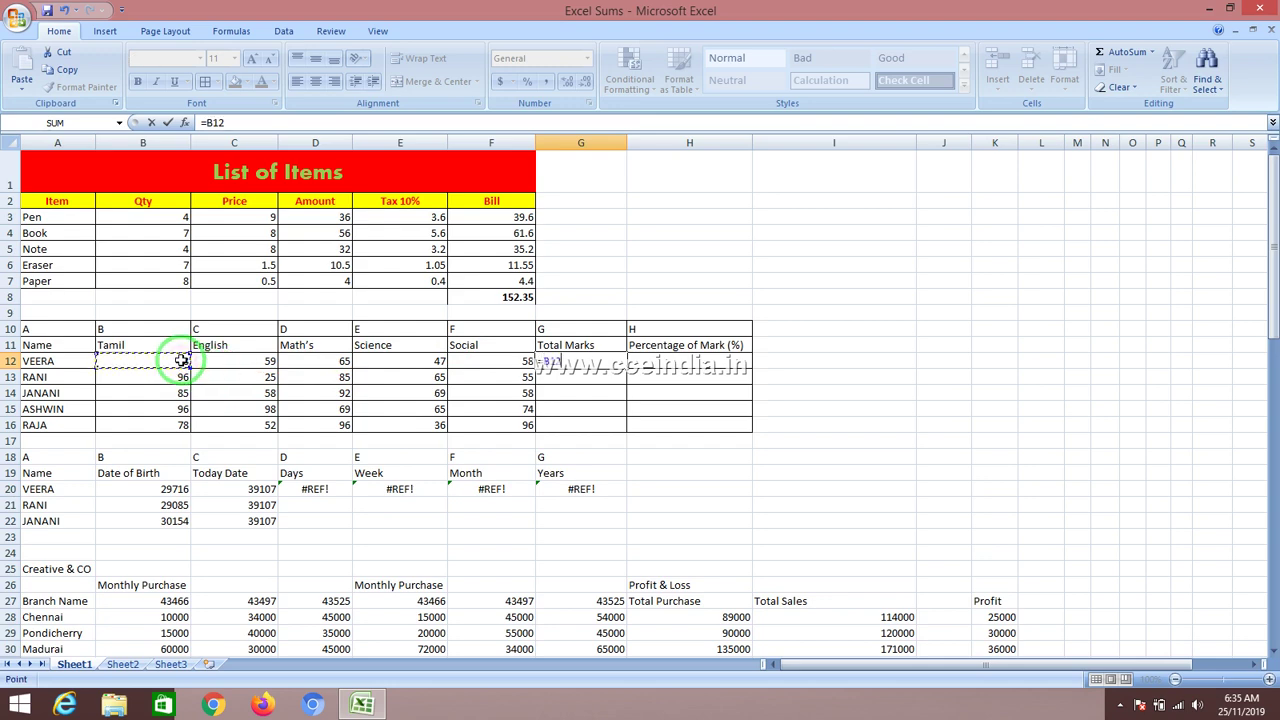
text(+)
click(228, 368)
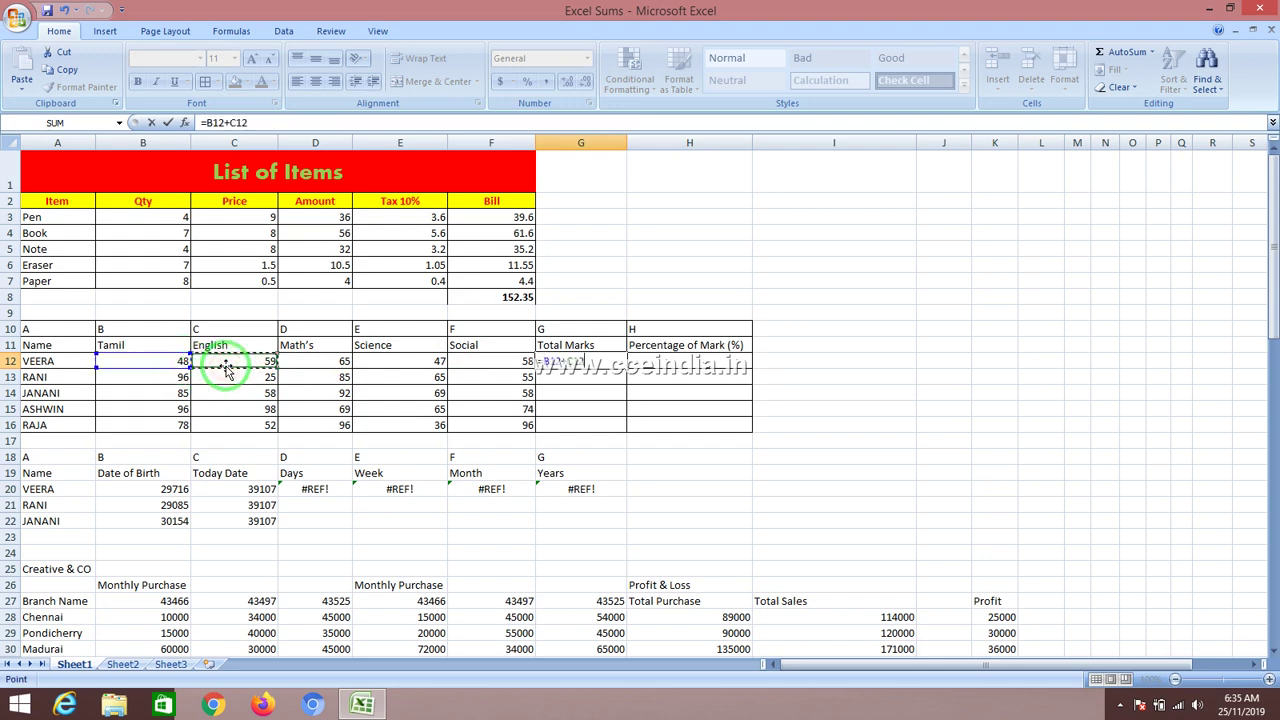
text(+)
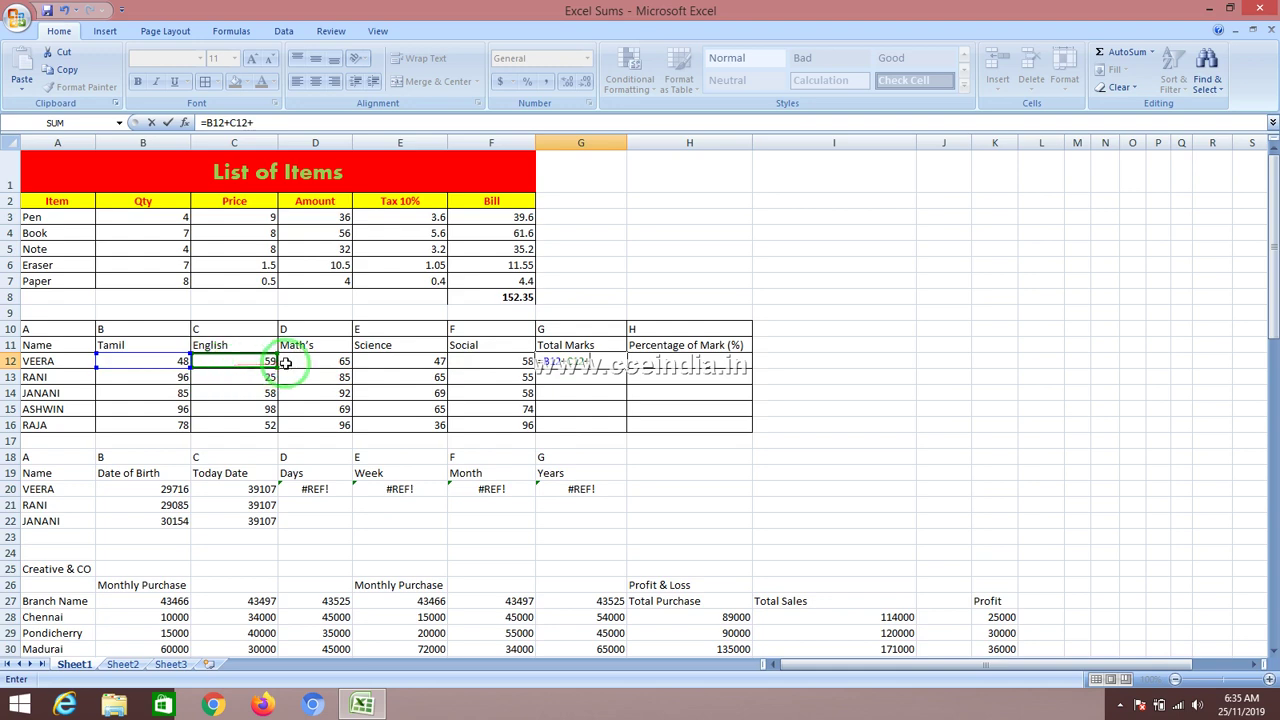
click(305, 363)
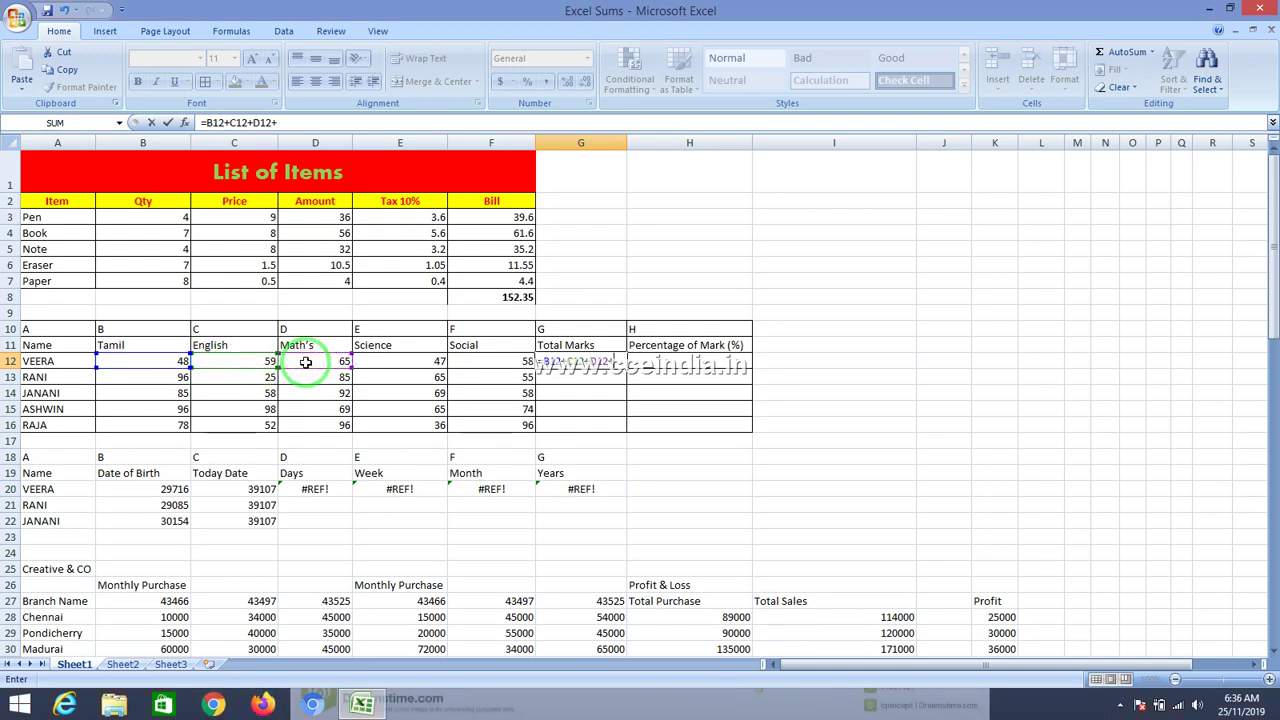
text(+)
click(392, 359)
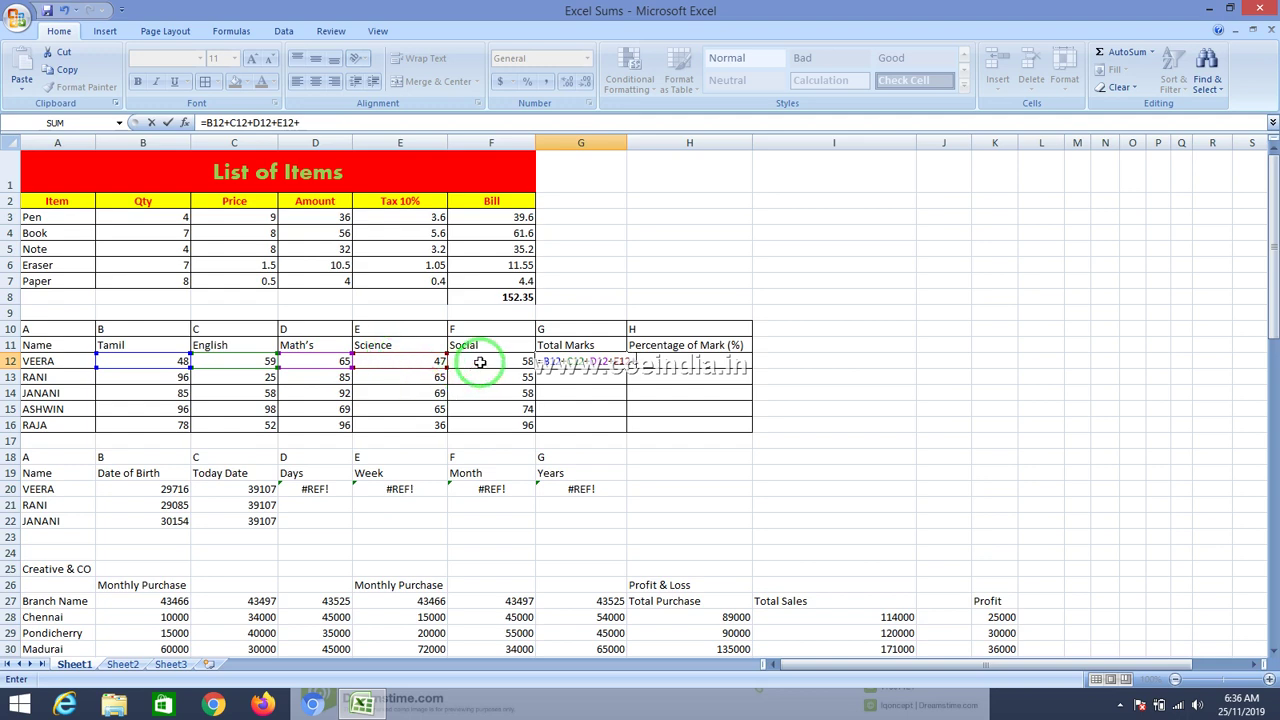
click(480, 363)
key(Return)
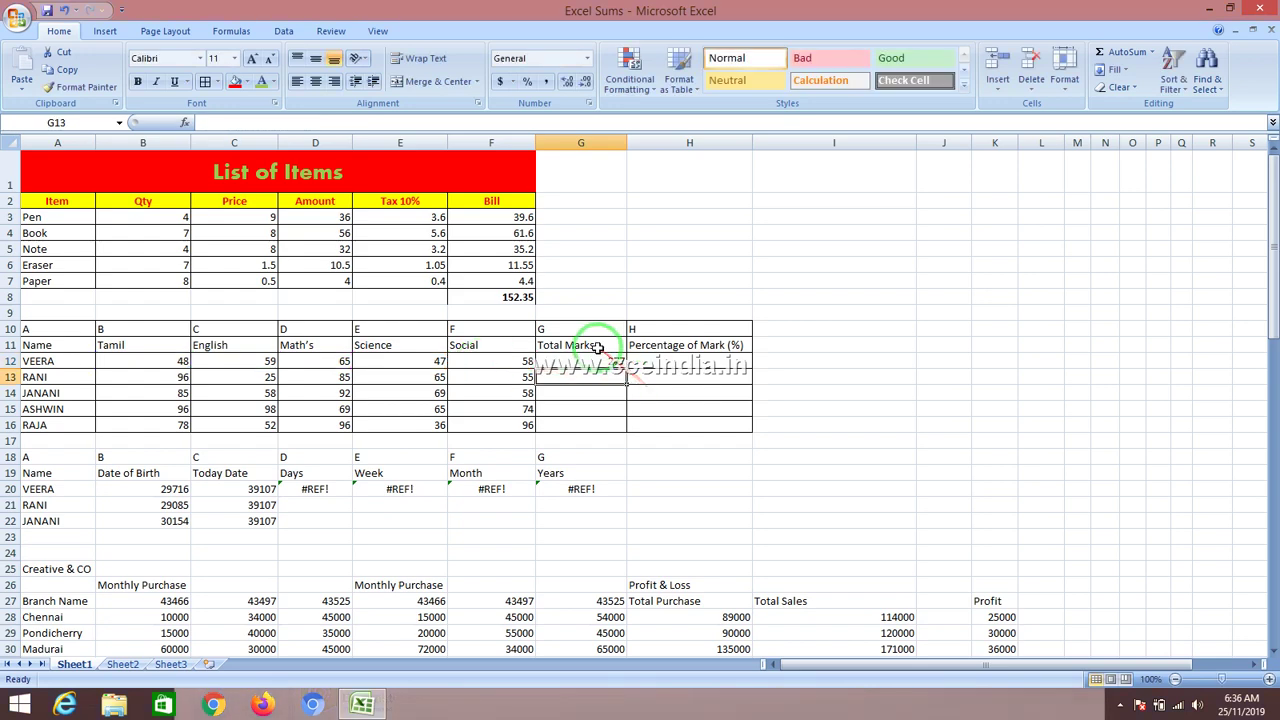
click(618, 364)
drag(626, 369, 629, 430)
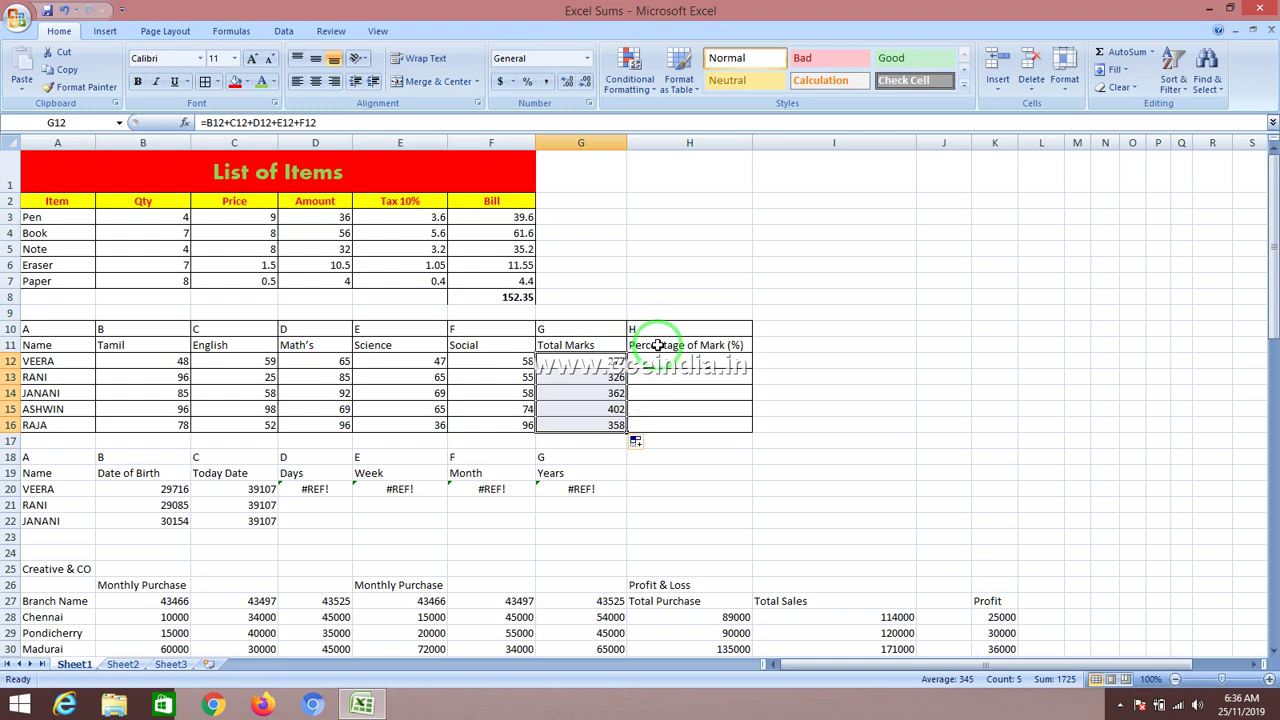
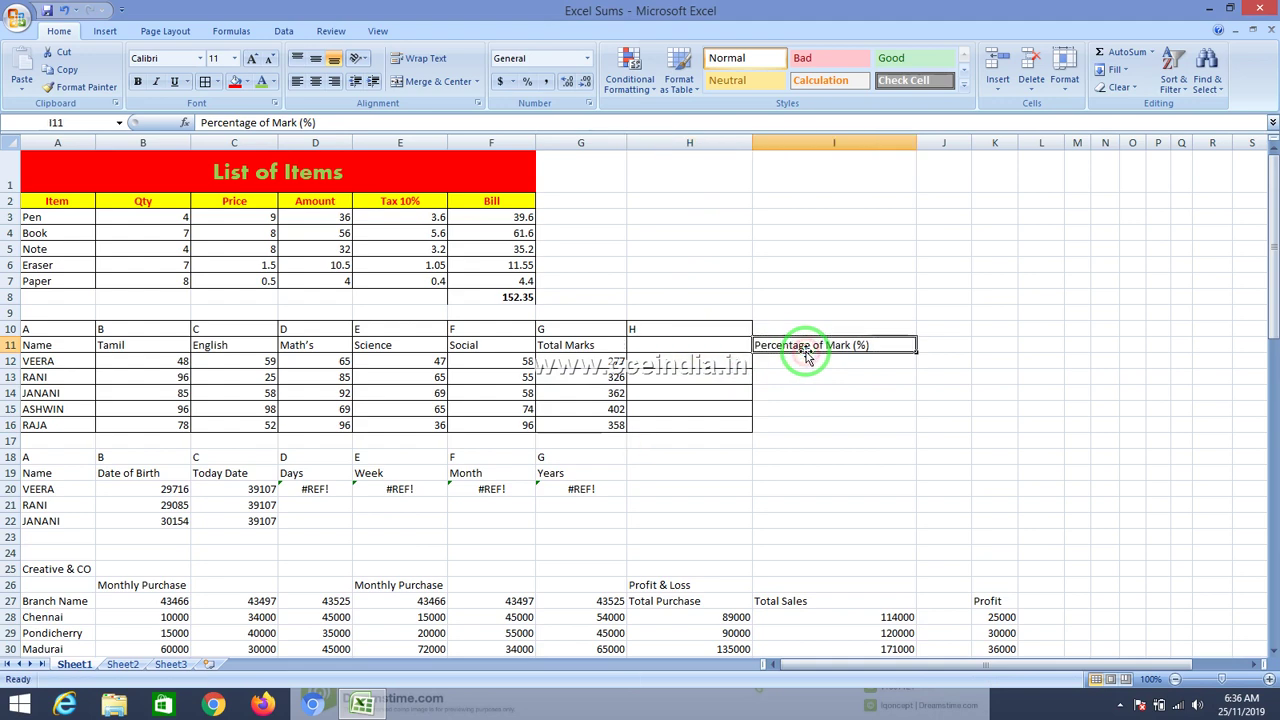
Head H11 'sum' and enter =SUM(B12:F12) in H12 to total VEERA's five marks.
click(689, 348)
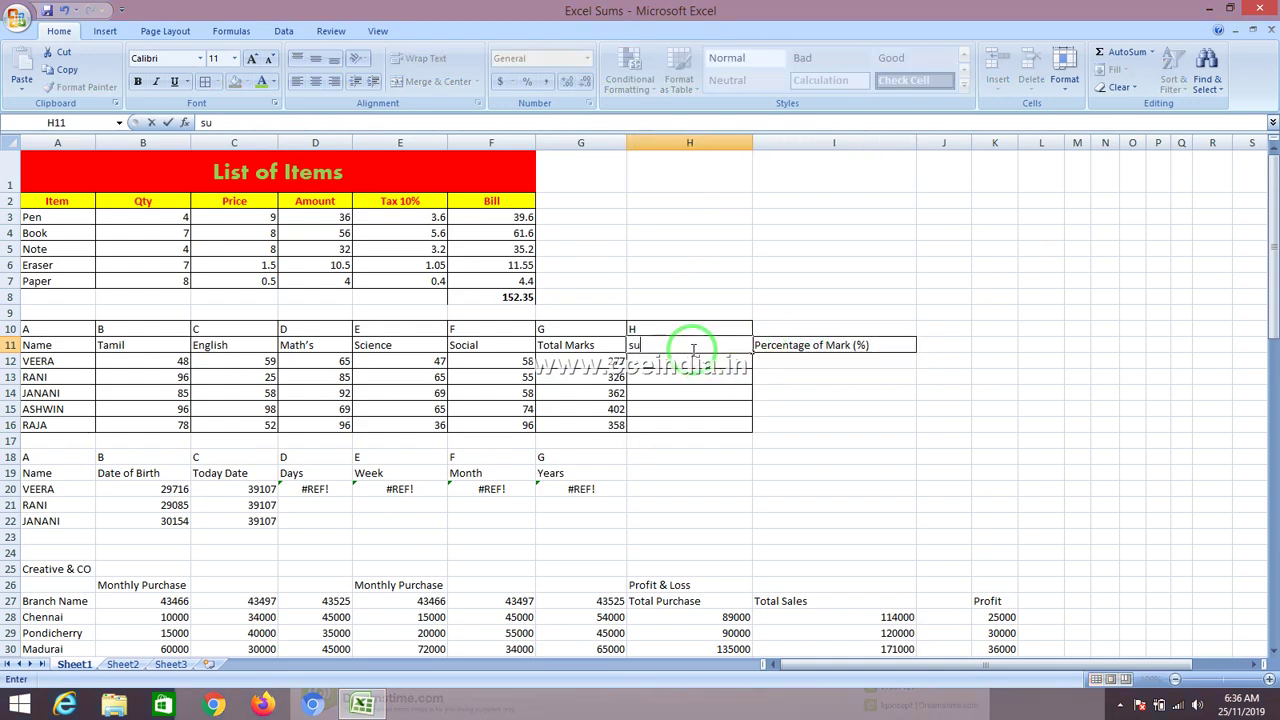
text(sum)
key(Return)
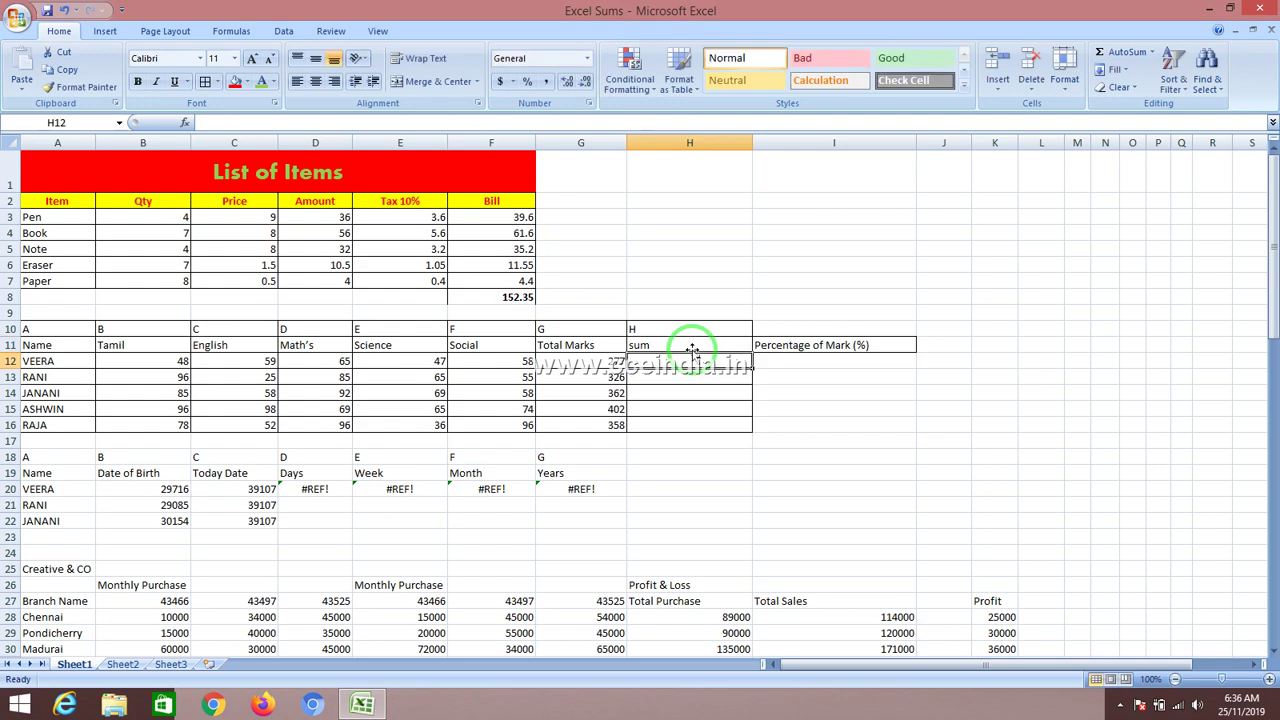
text(=)
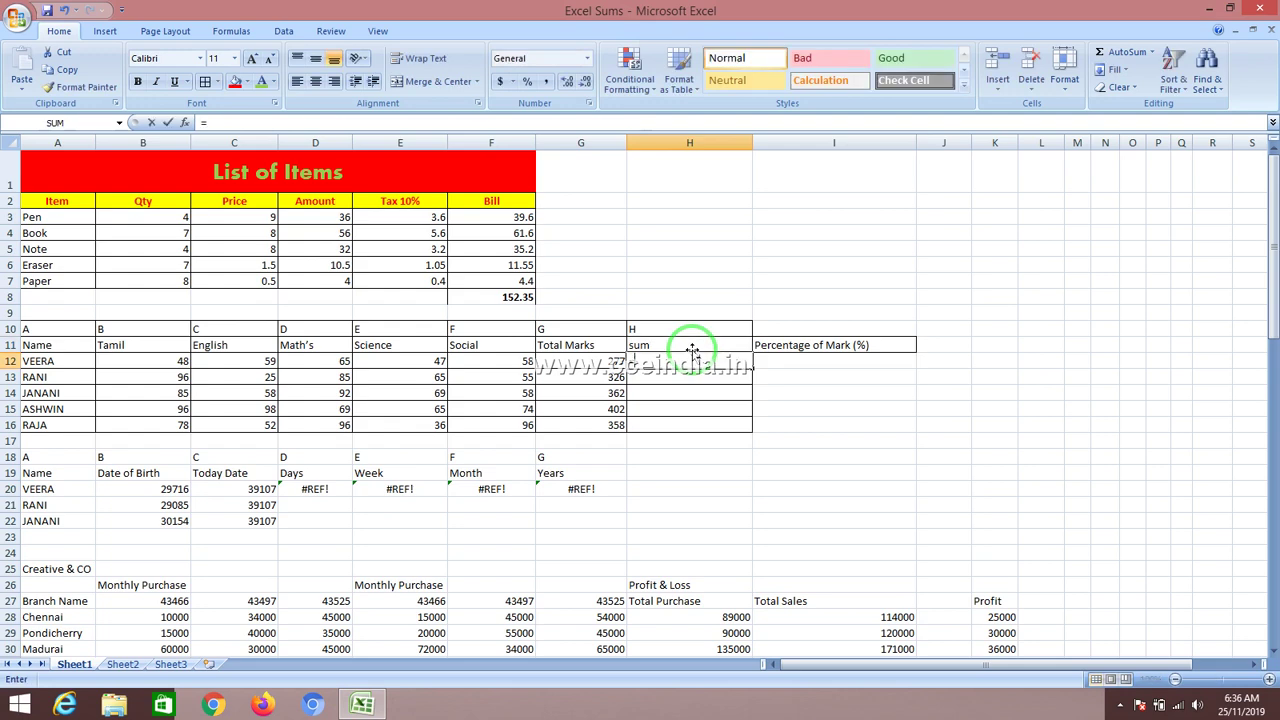
text(su)
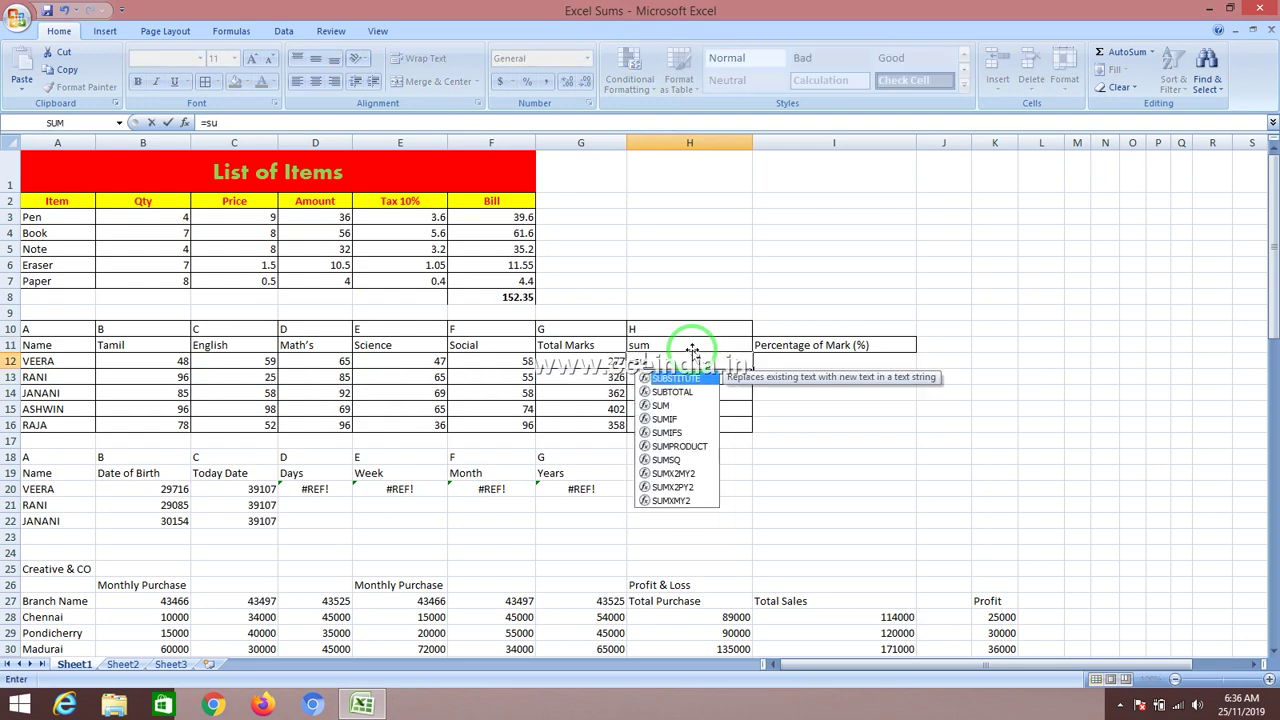
text(m()
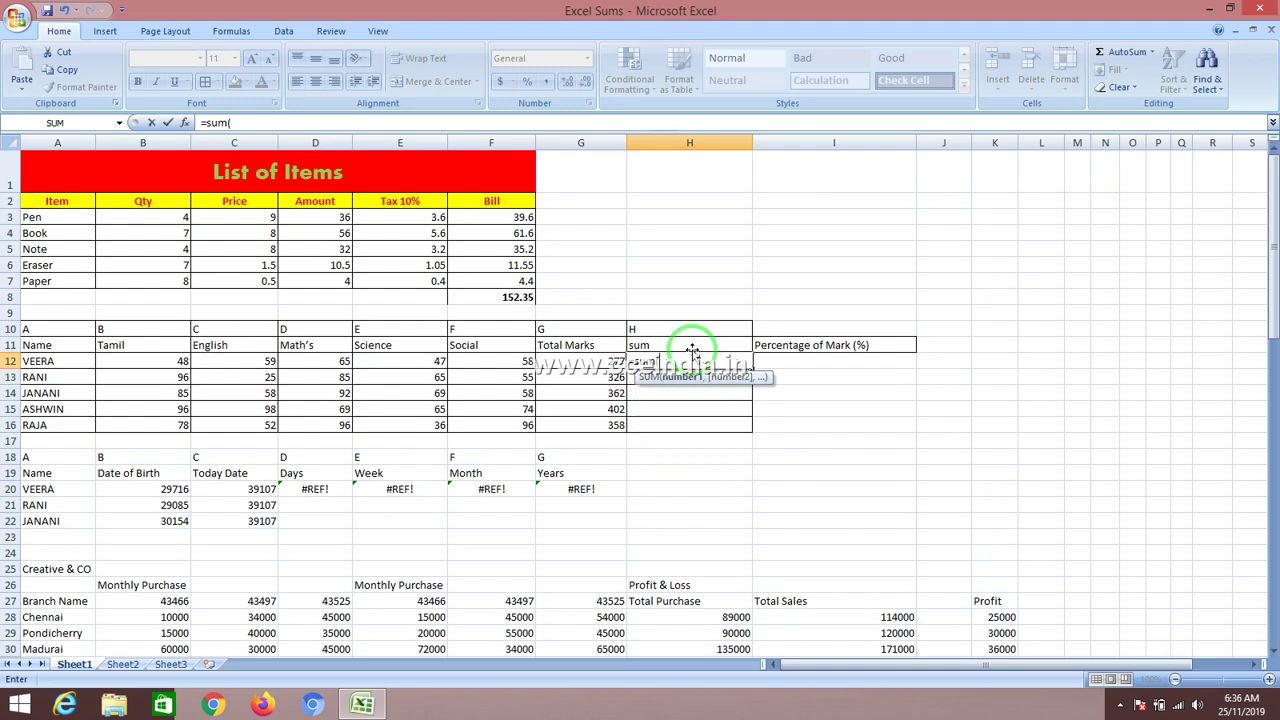
mouse_move(176, 362)
mouse_down()
mouse_move(392, 372)
mouse_move(481, 360)
mouse_up()
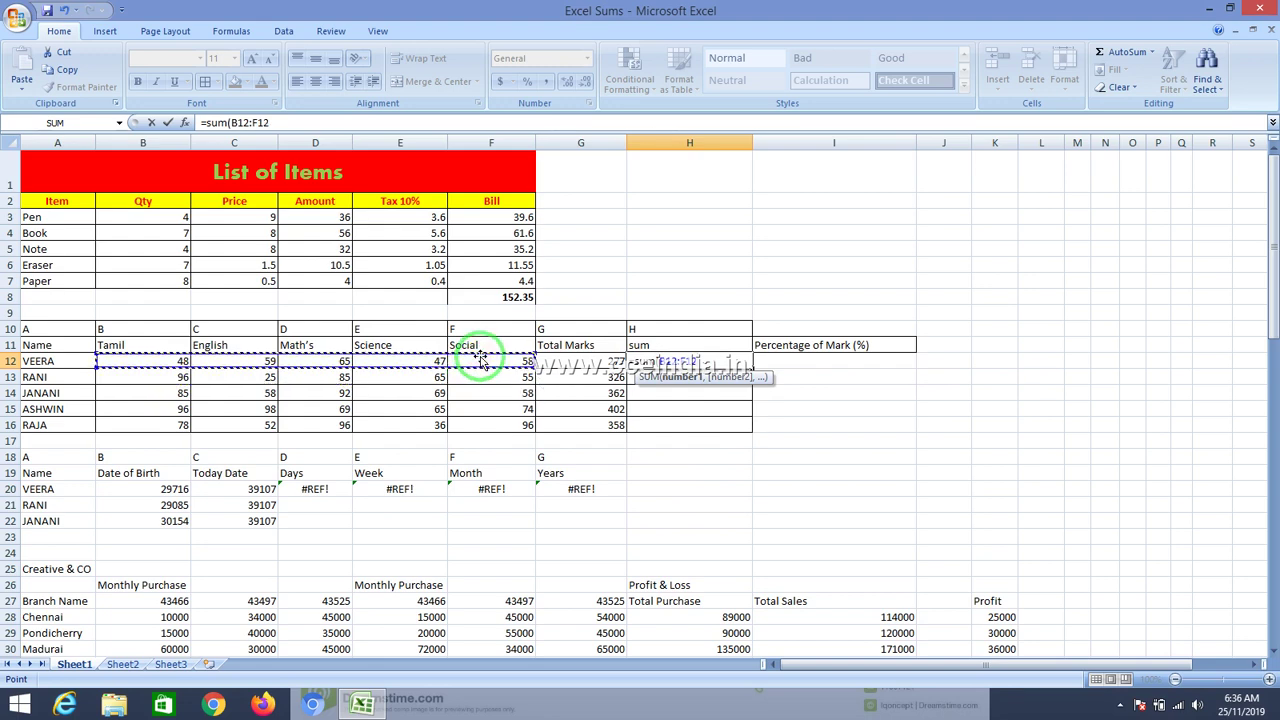
text())
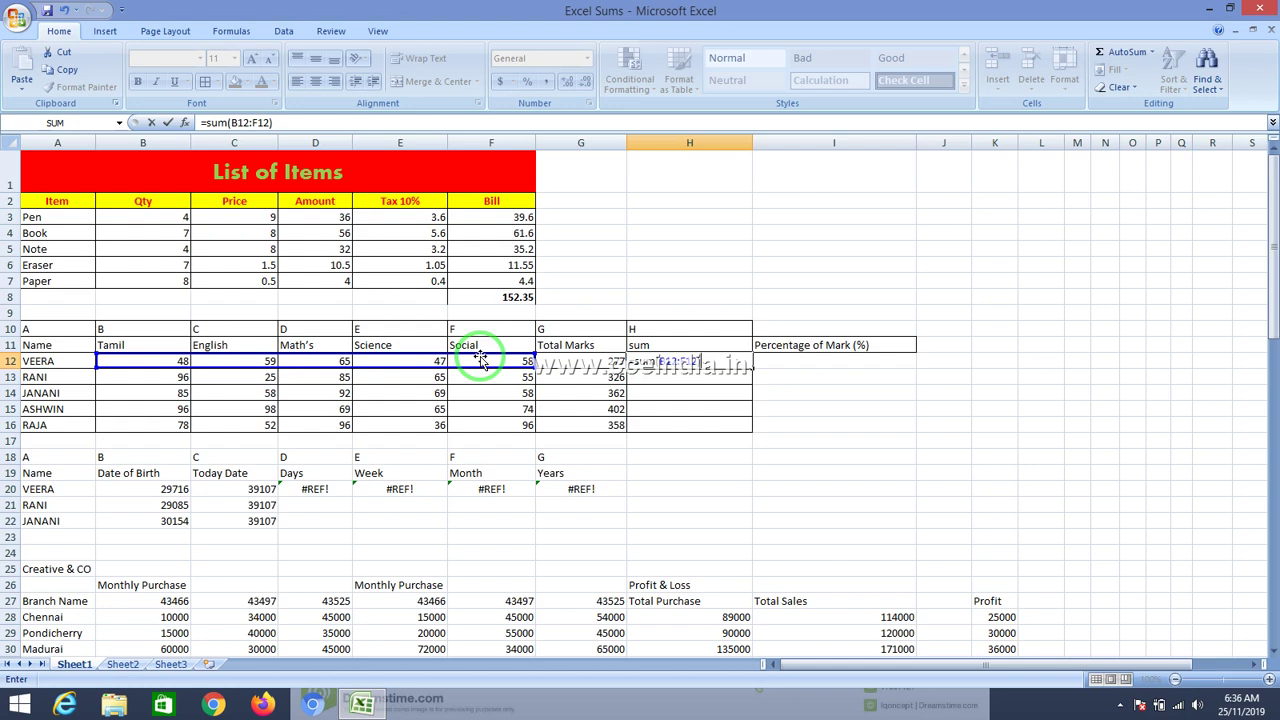
key(Return)
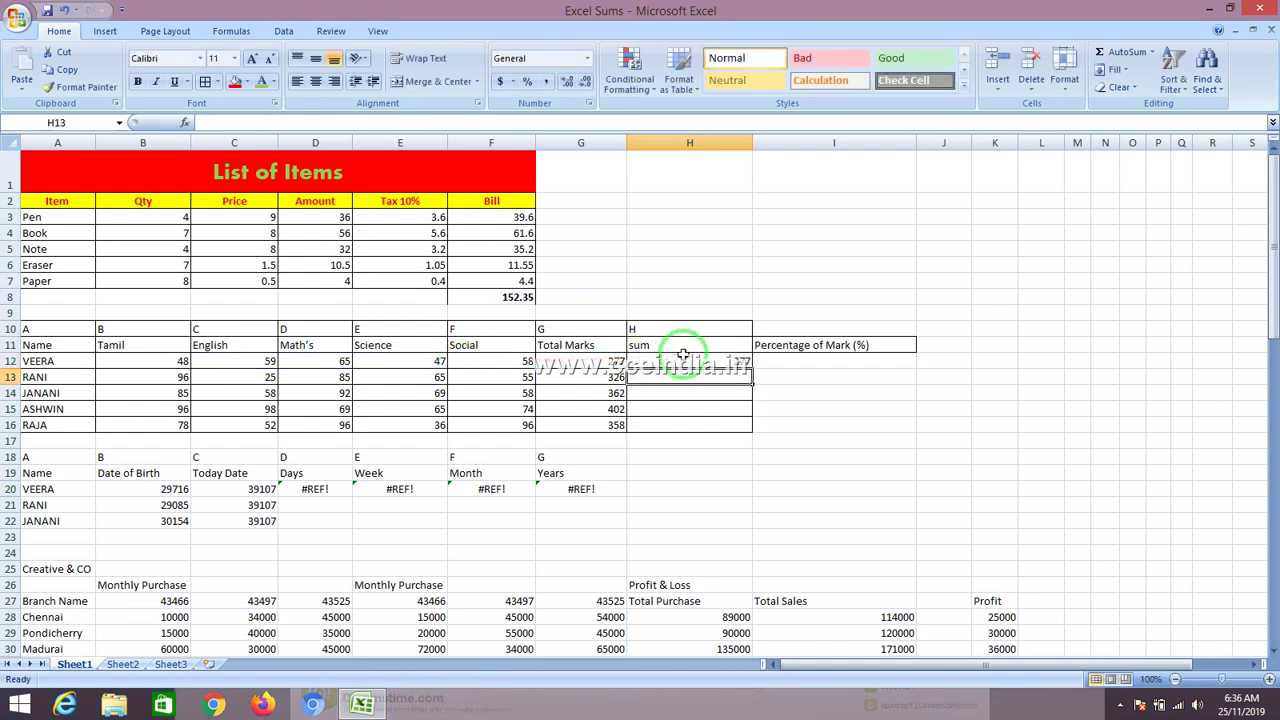
click(680, 333)
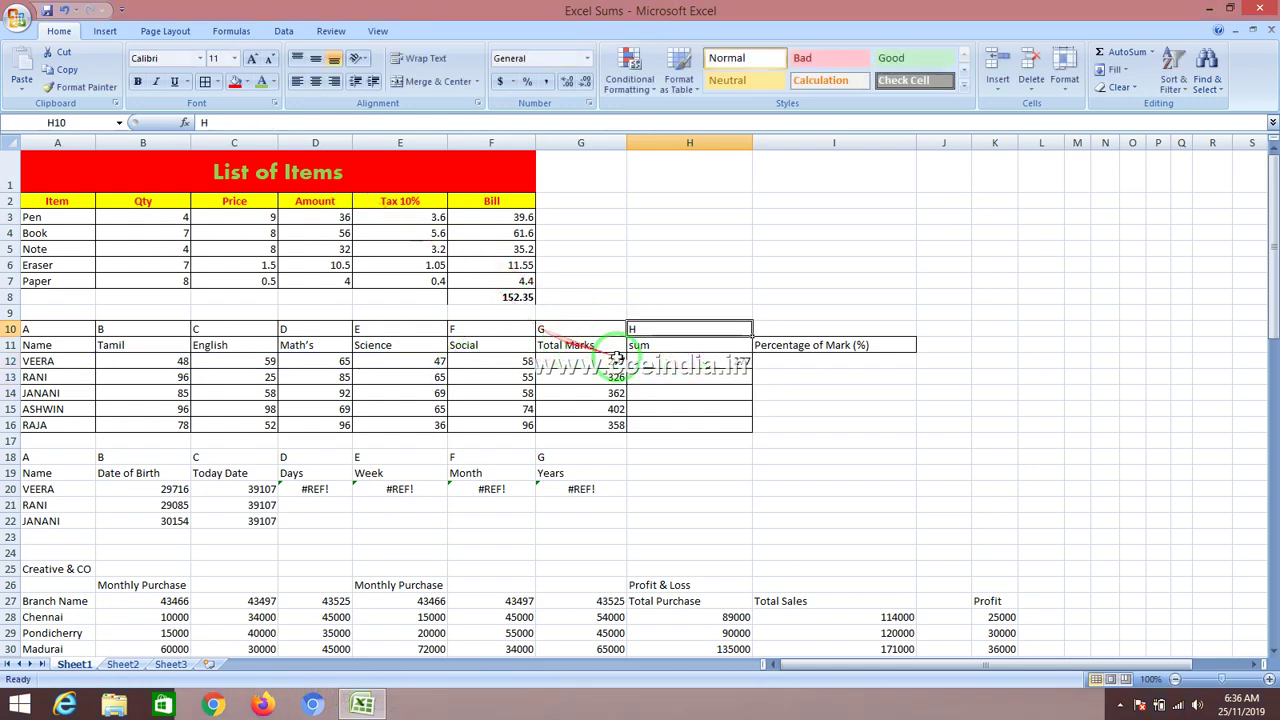
click(665, 365)
double_click(665, 365)
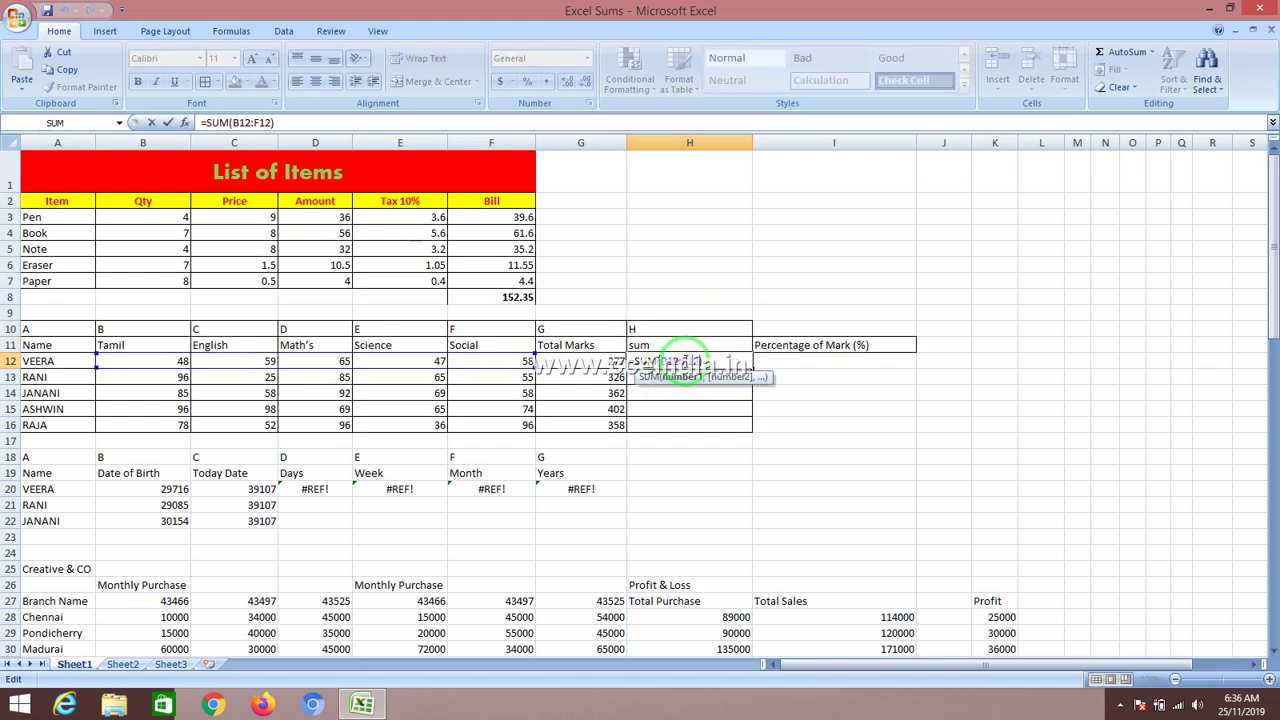
key(BackSpace)
key(BackSpace)
key(BackSpace)
key(BackSpace)
key(BackSpace)
key(BackSpace)
key(BackSpace)
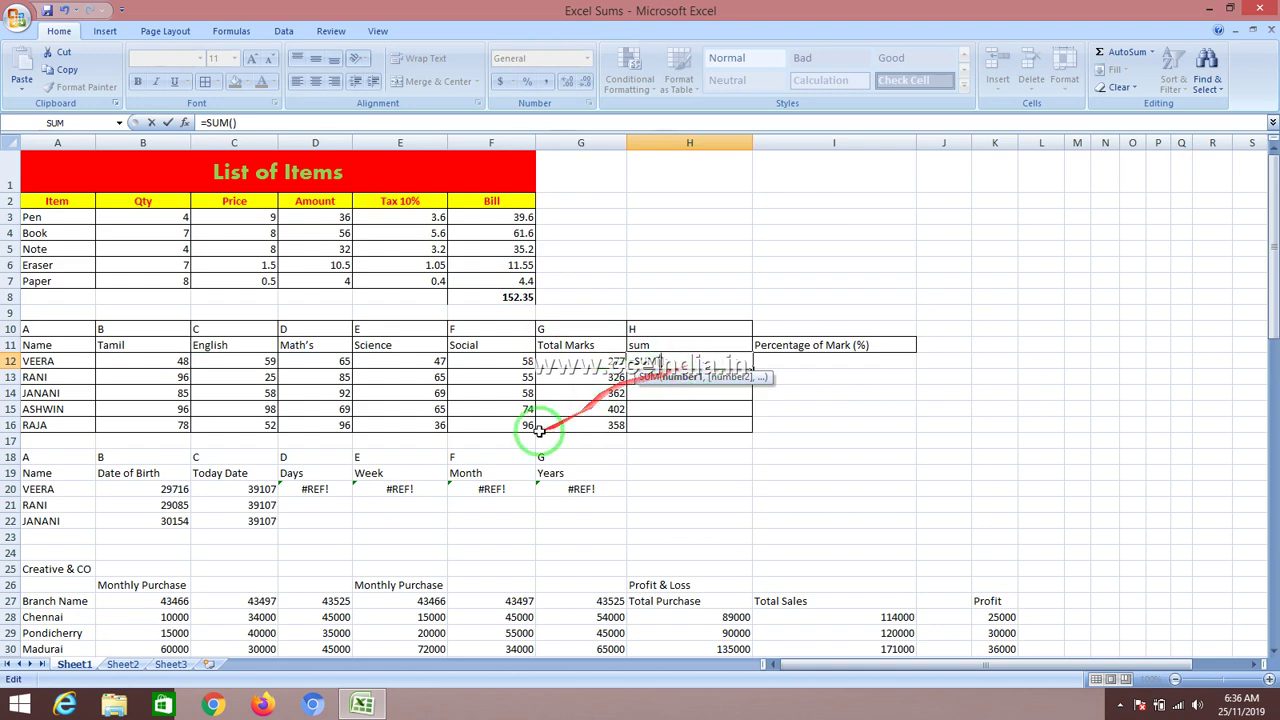
drag(178, 365, 472, 432)
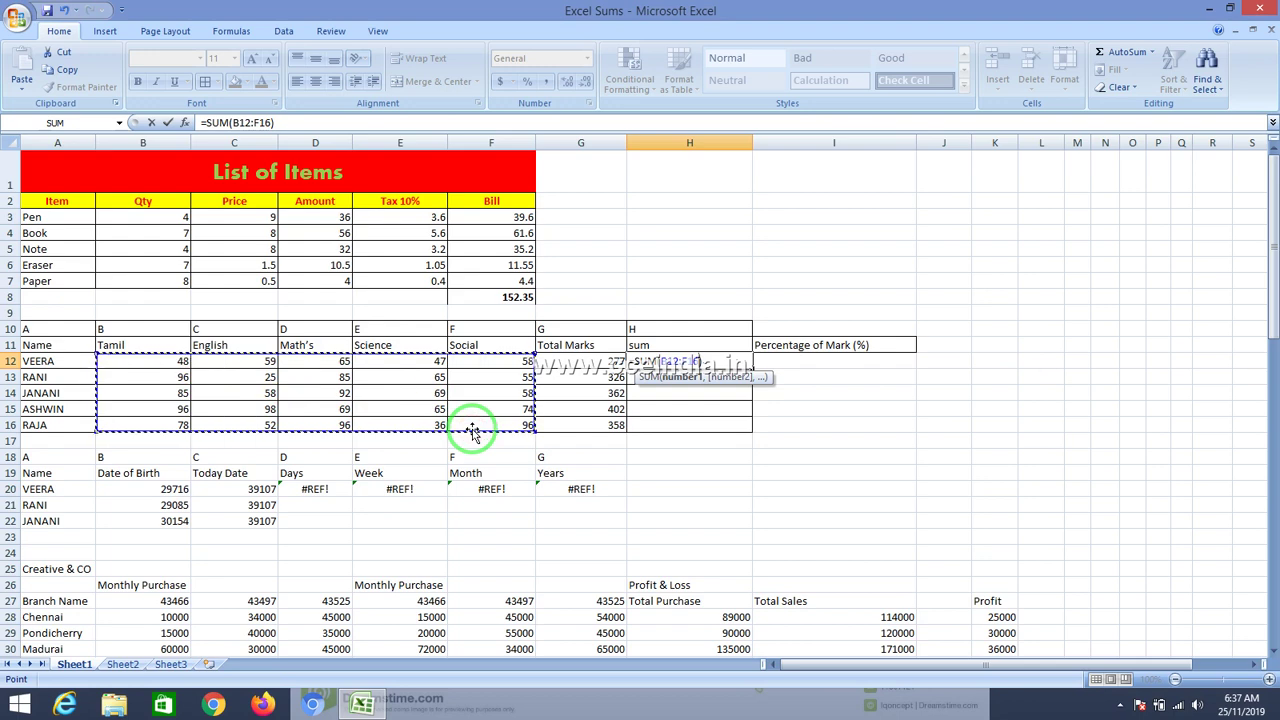
key(Return)
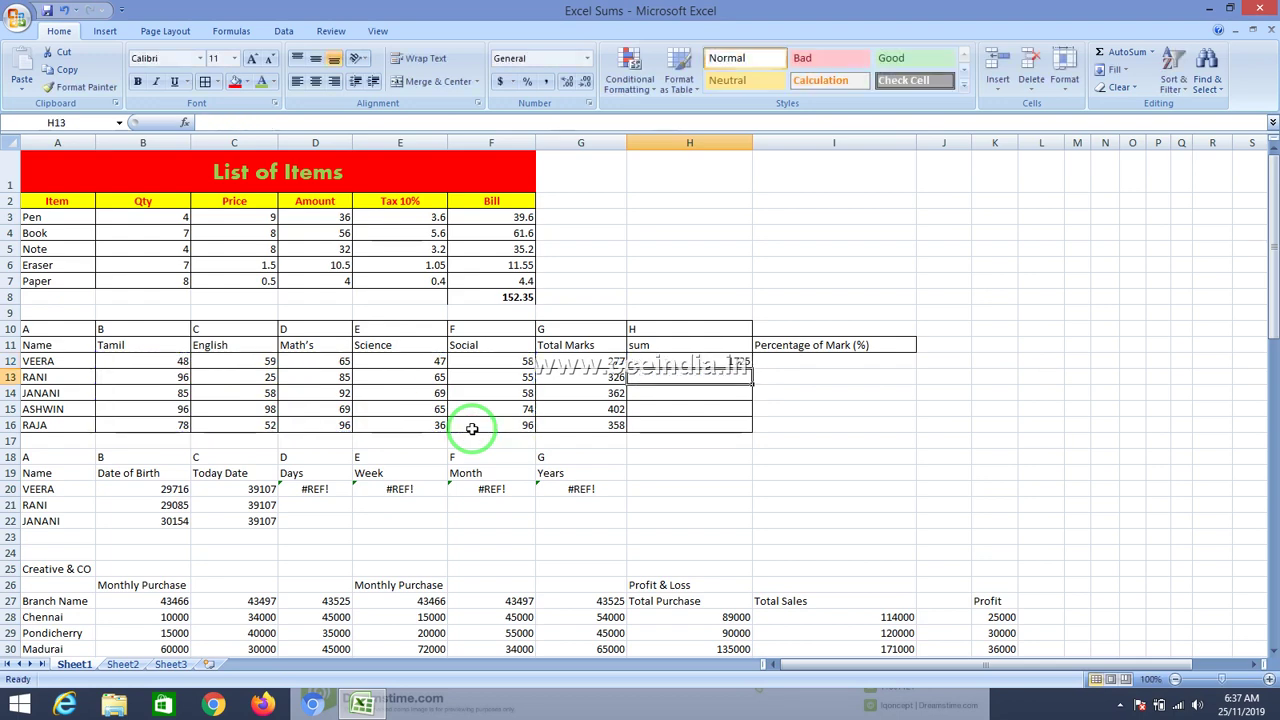
key(Up)
key(F2)
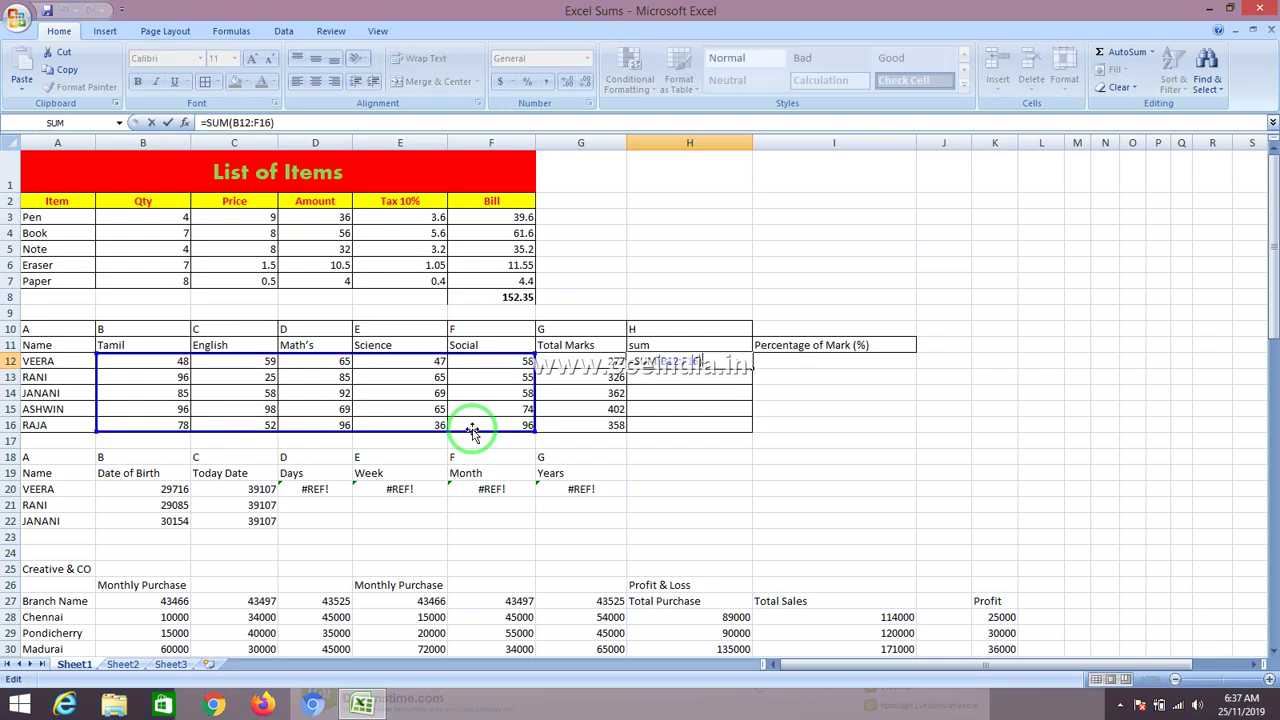
key(BackSpace)
key(BackSpace)
key(BackSpace)
key(BackSpace)
key(BackSpace)
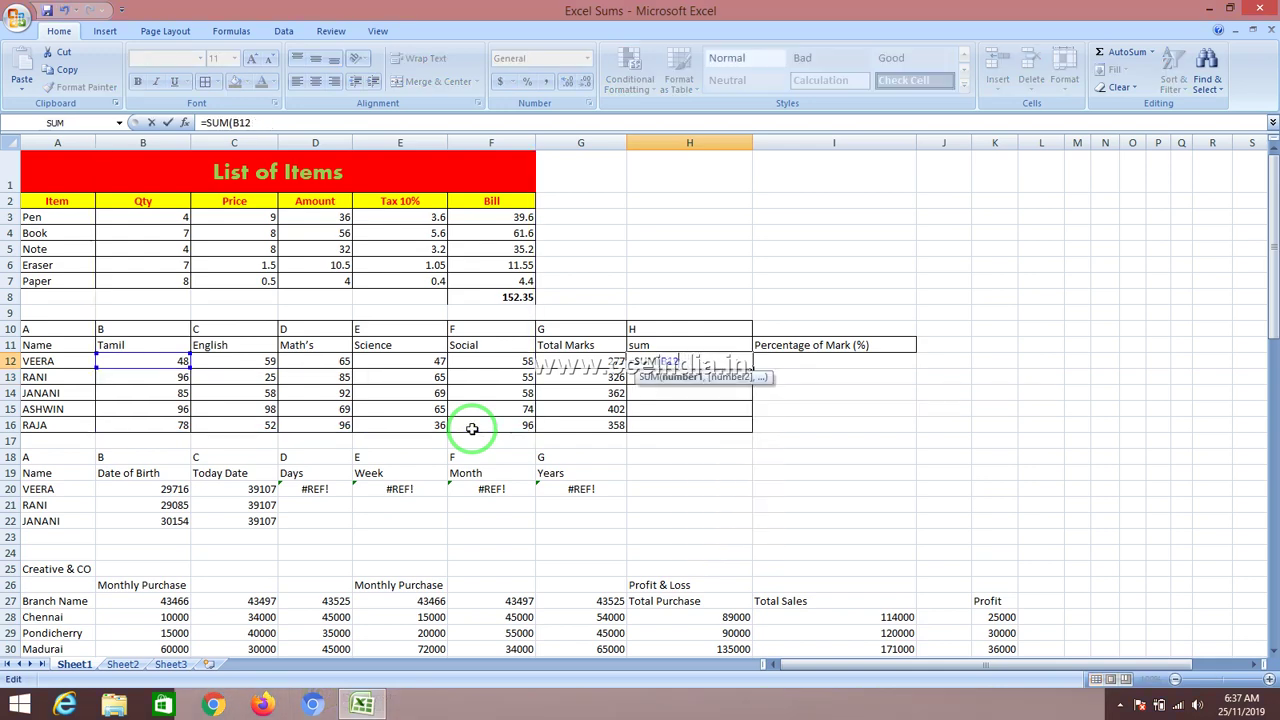
key(BackSpace)
key(BackSpace)
key(BackSpace)
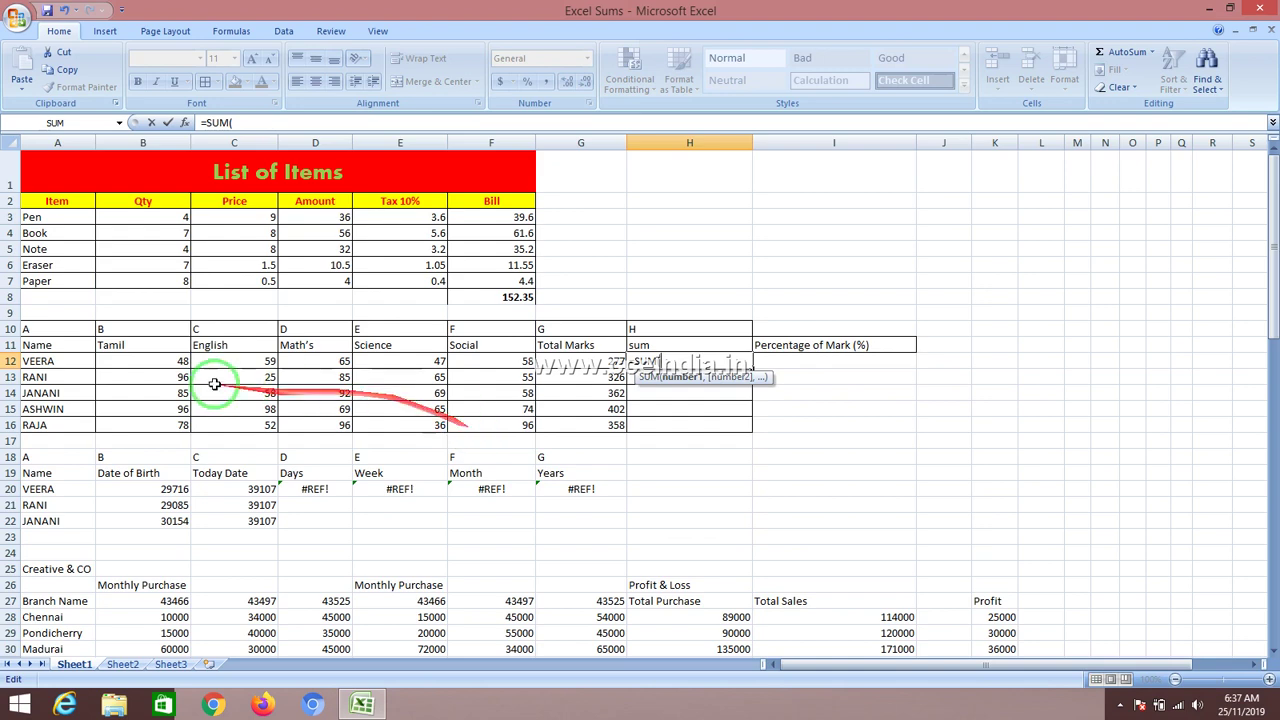
drag(183, 361, 488, 360)
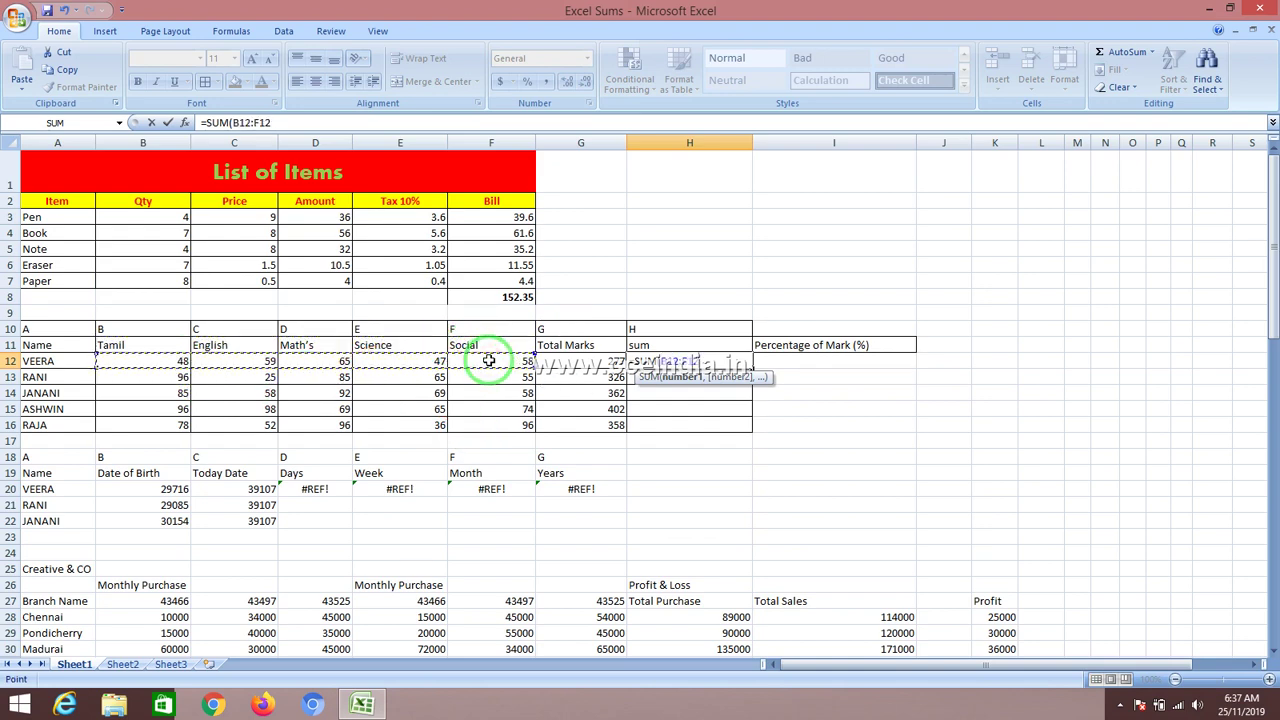
text())
key(Return)
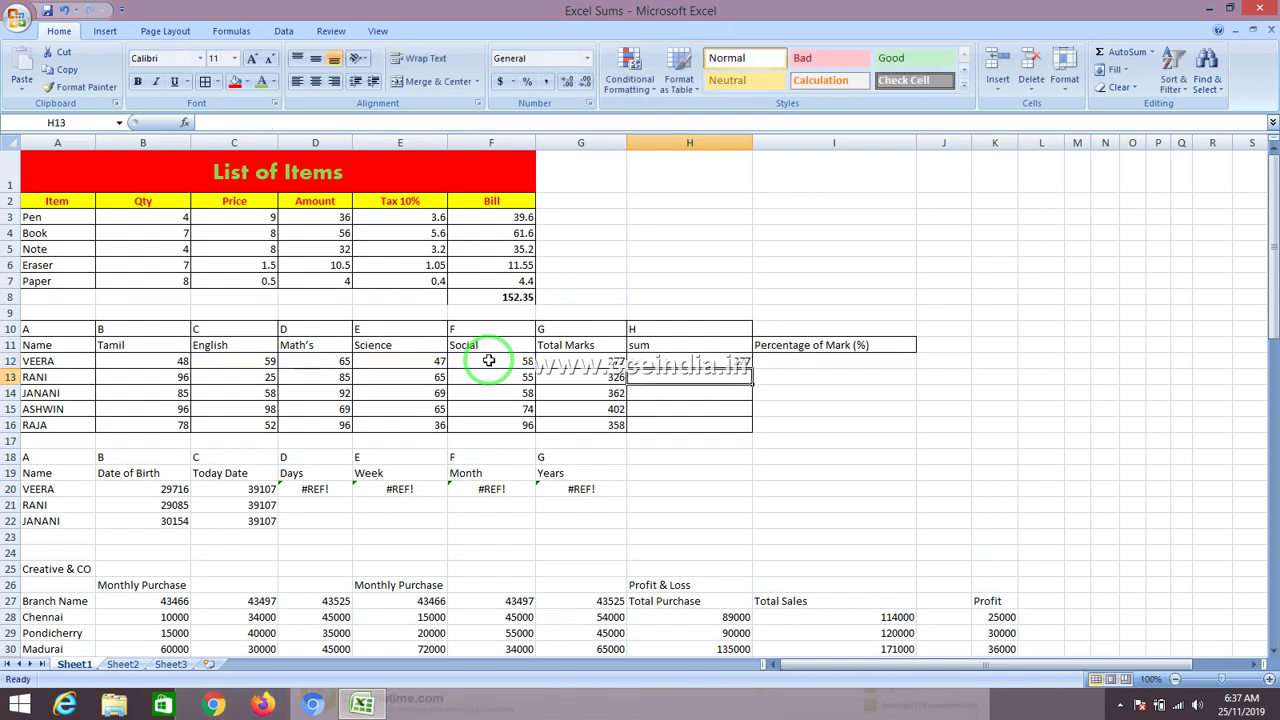
Zoom the sheet to 166% and re-enter =SUM(B12:F12) in H12, still giving 277.
click(1232, 680)
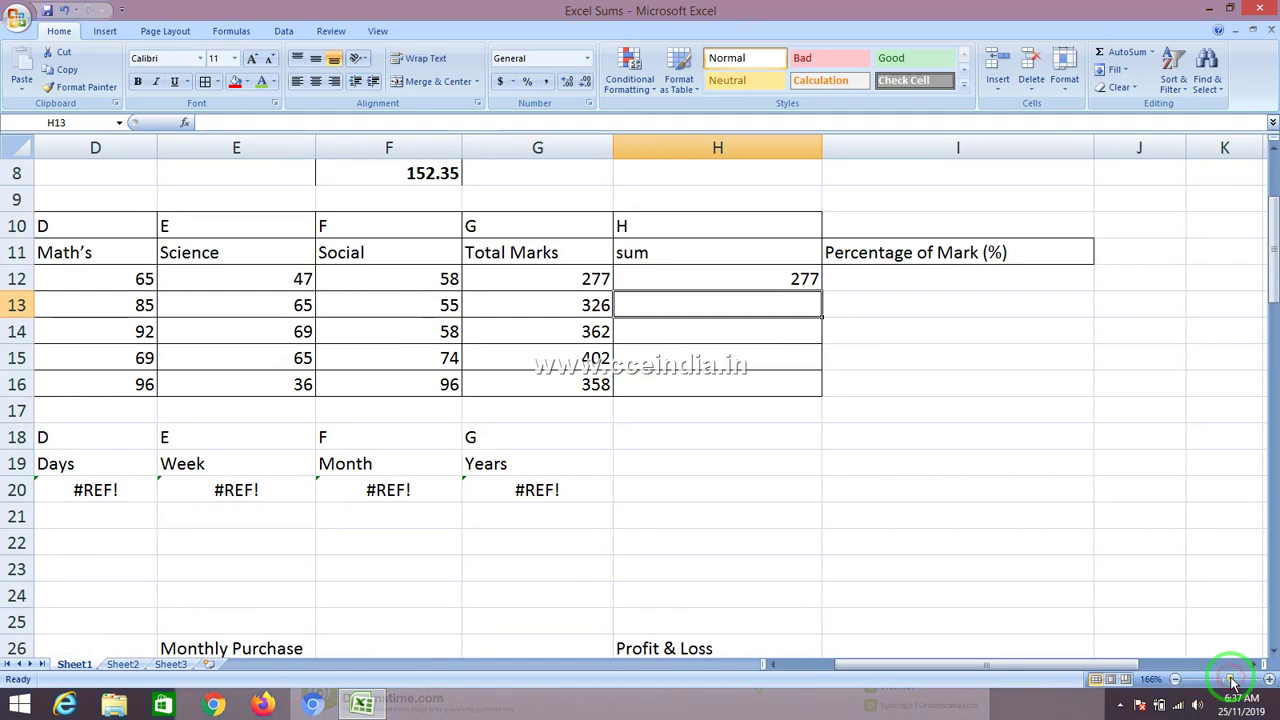
click(800, 274)
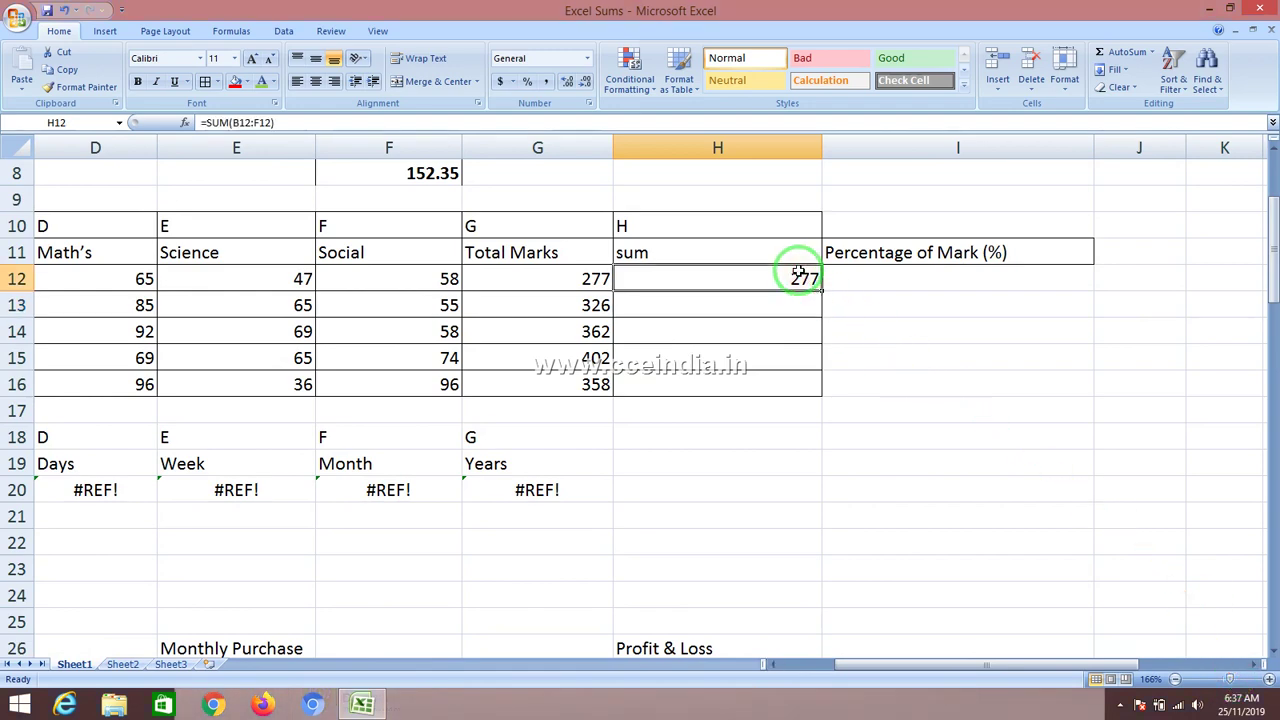
text(=s)
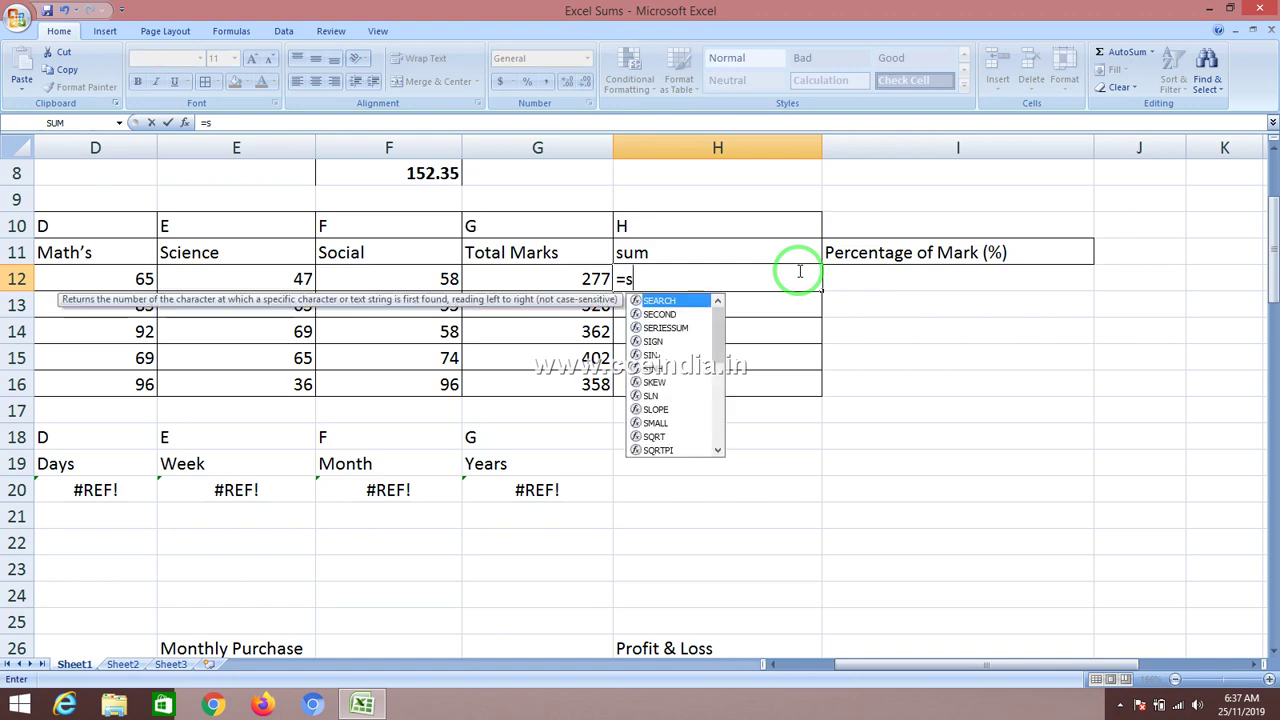
text(um()
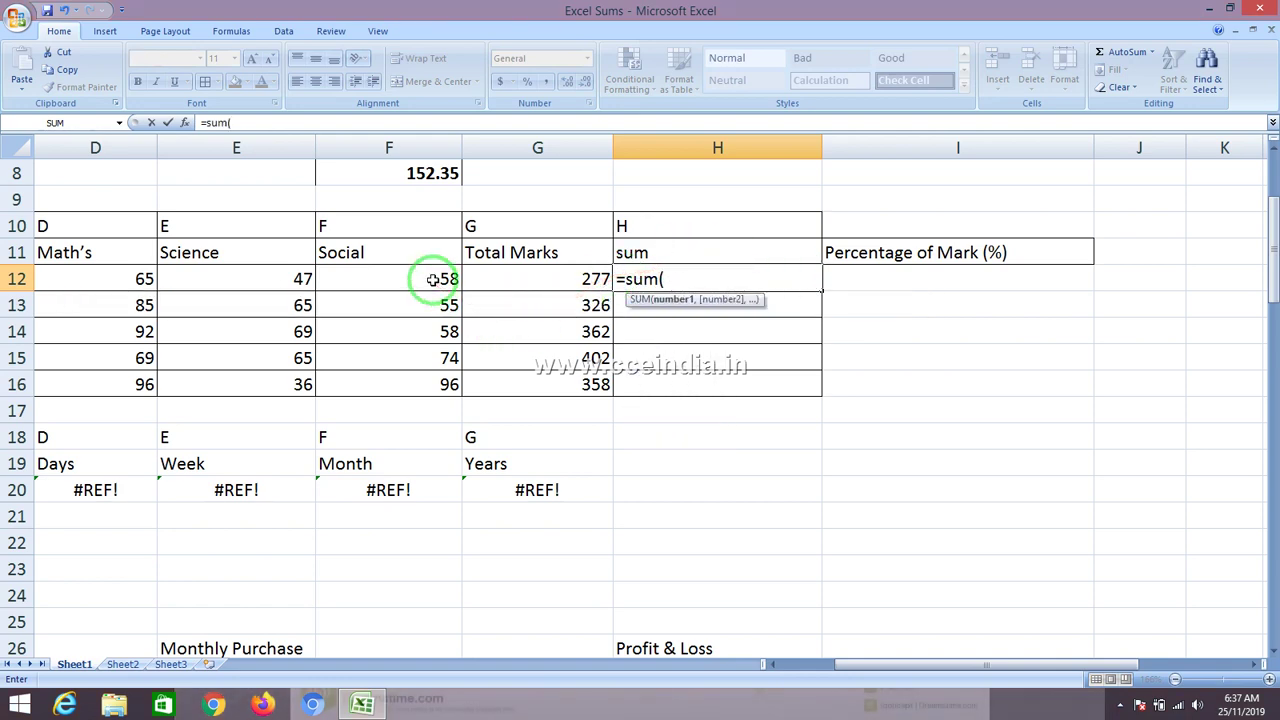
drag(432, 280, 217, 275)
text())
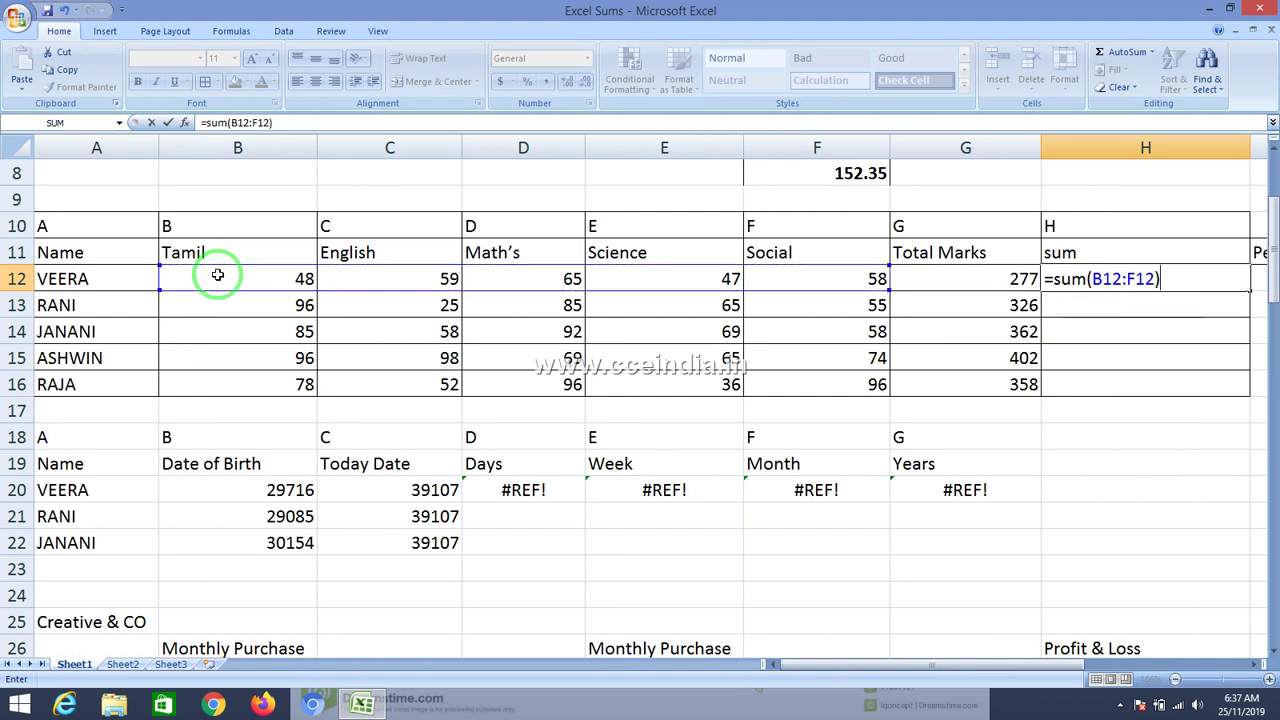
key(Return)
key(Up)
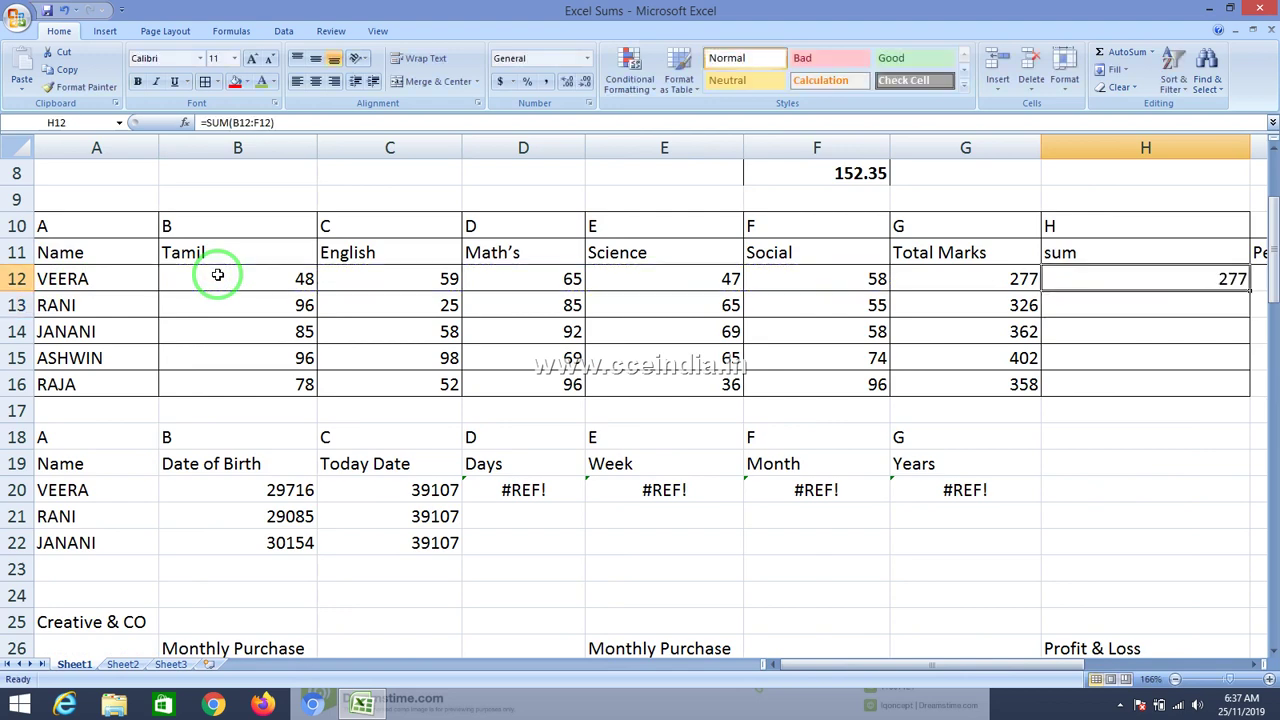
key(Right)
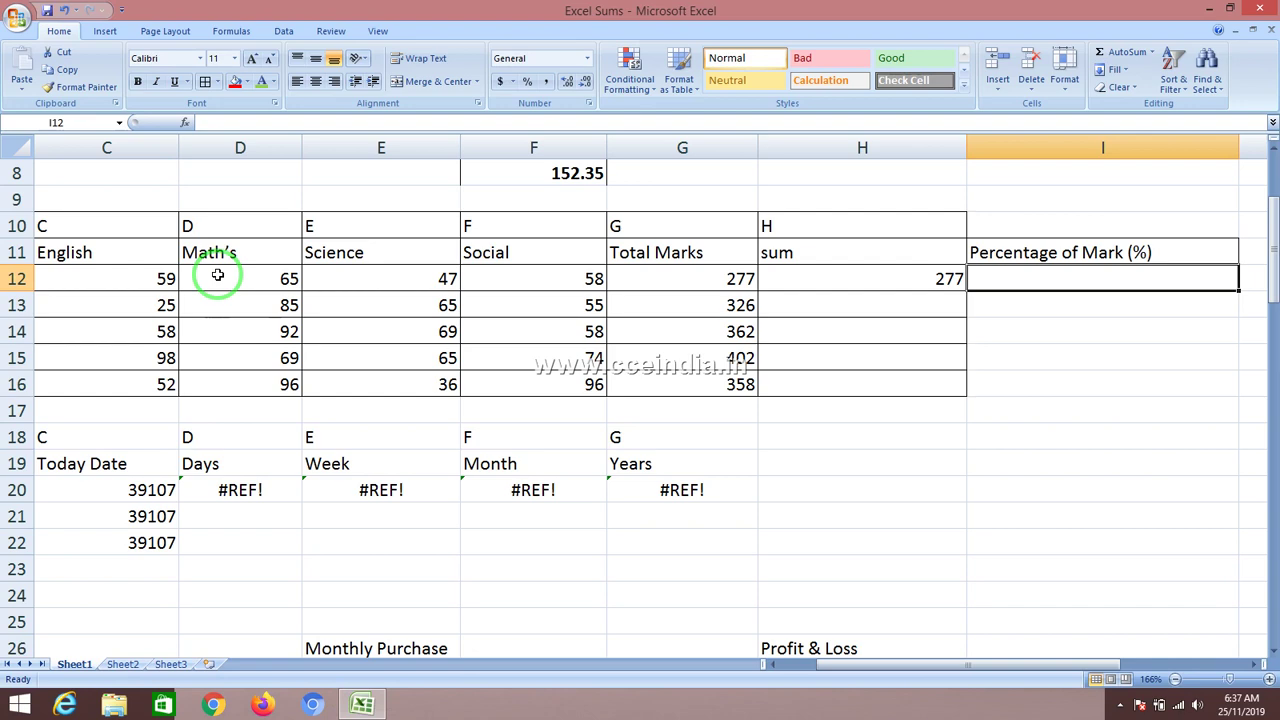
Enter =H12/5 in I12 as VEERA's percentage, giving 55.4.
text(=)
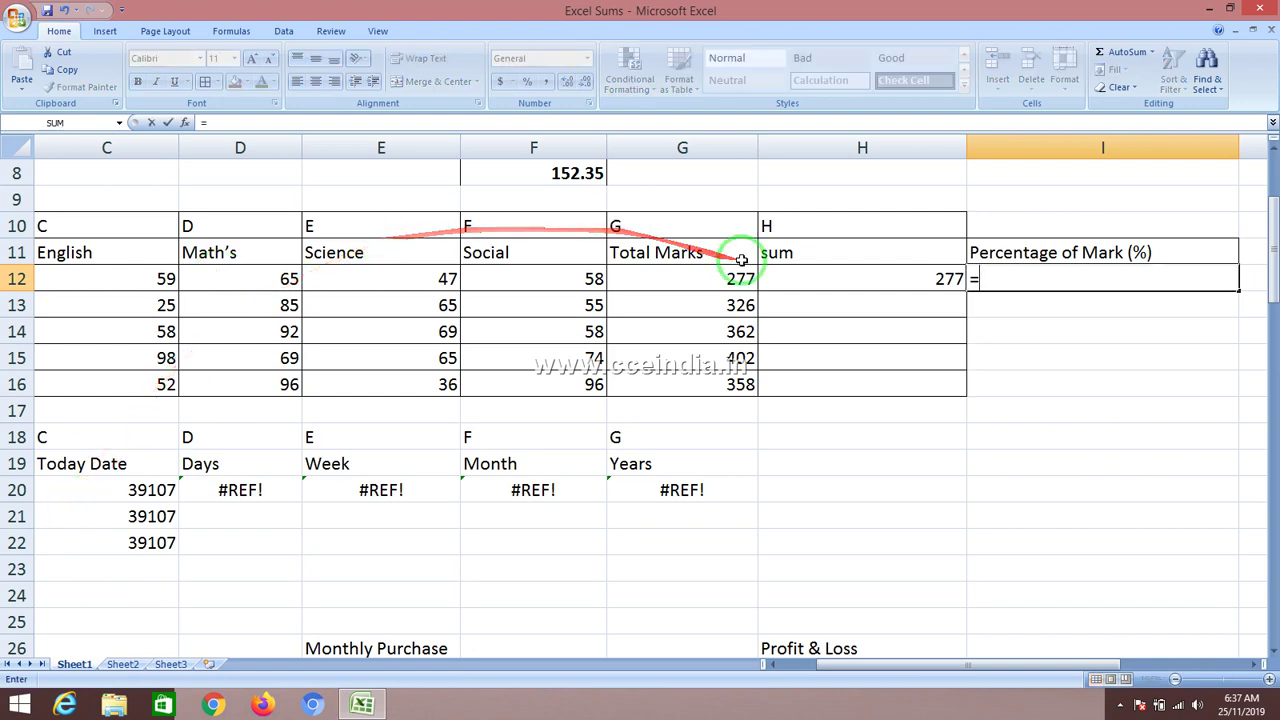
click(861, 283)
text(/5)
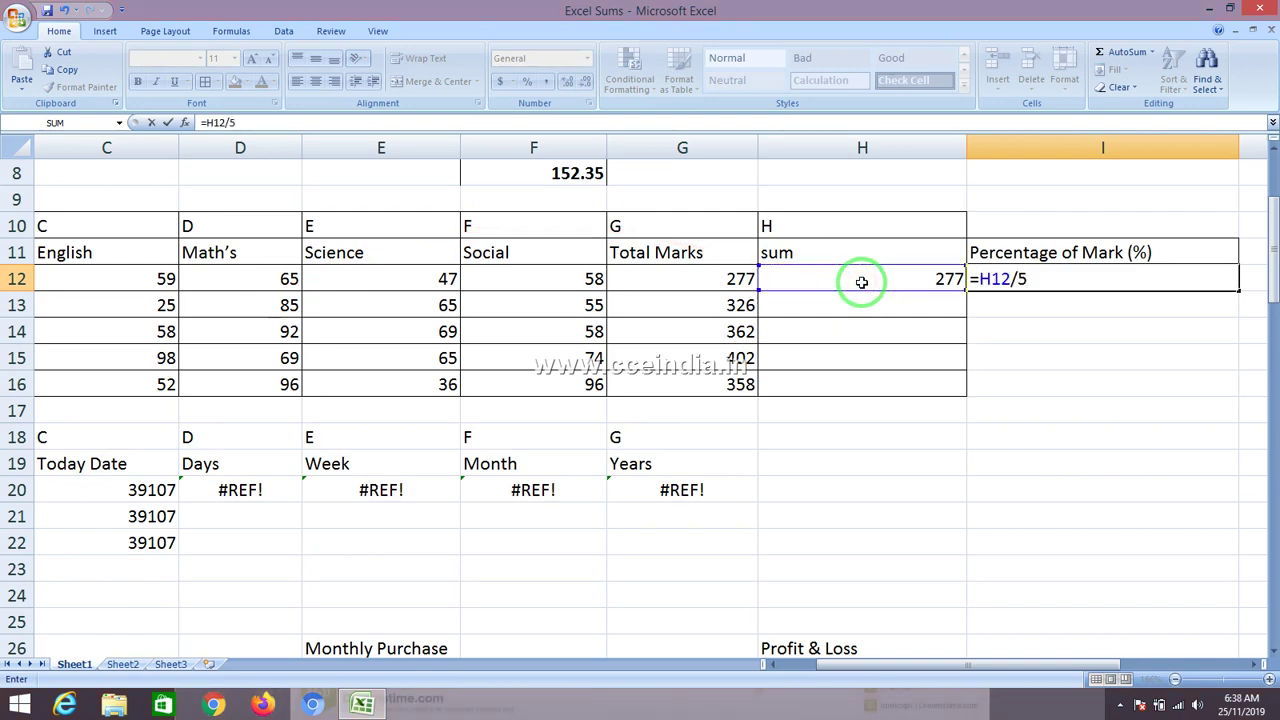
key(Return)
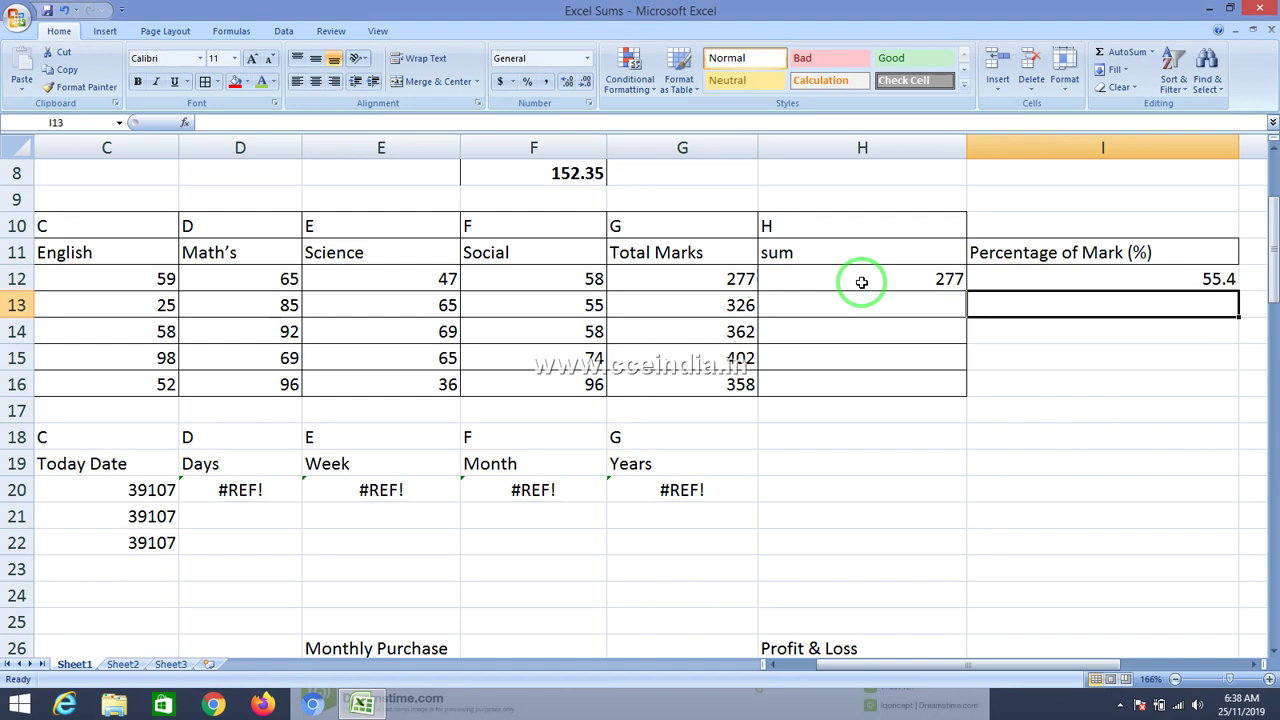
Copy the sum and percentage formulas down from row 12 to row 16.
click(897, 284)
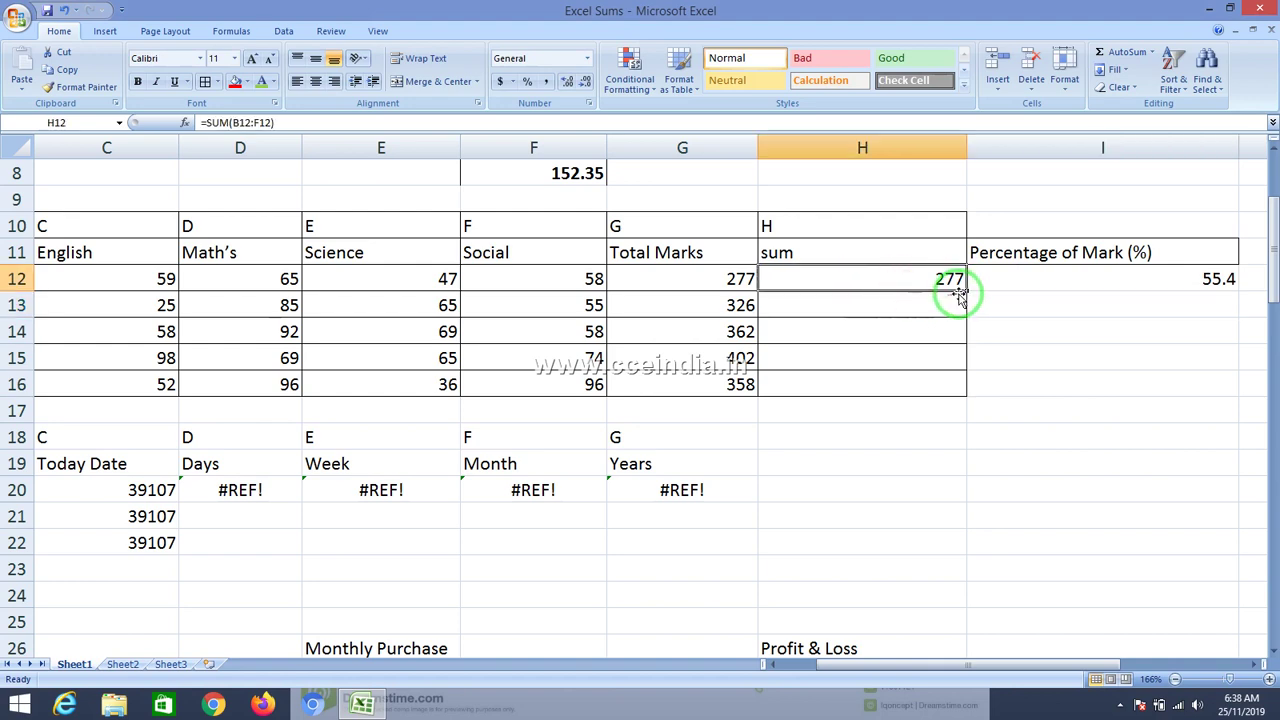
drag(966, 291, 972, 385)
click(1157, 290)
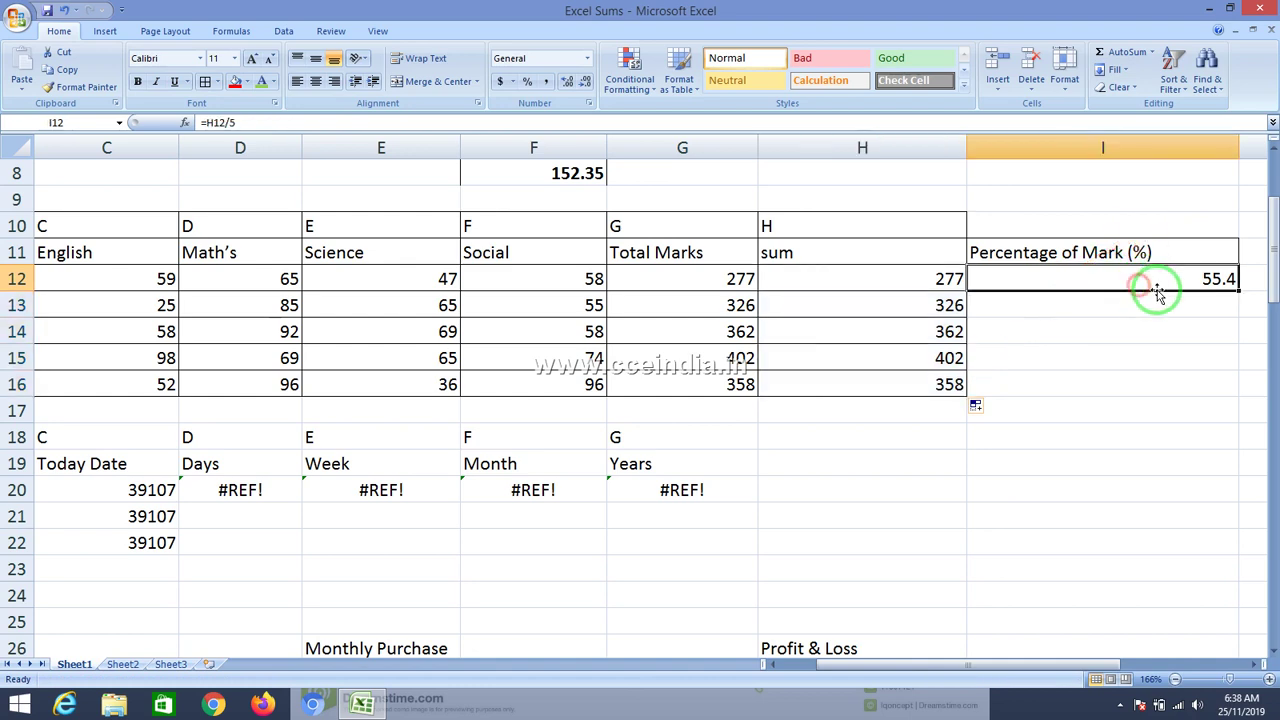
drag(1239, 291, 1234, 391)
click(1017, 295)
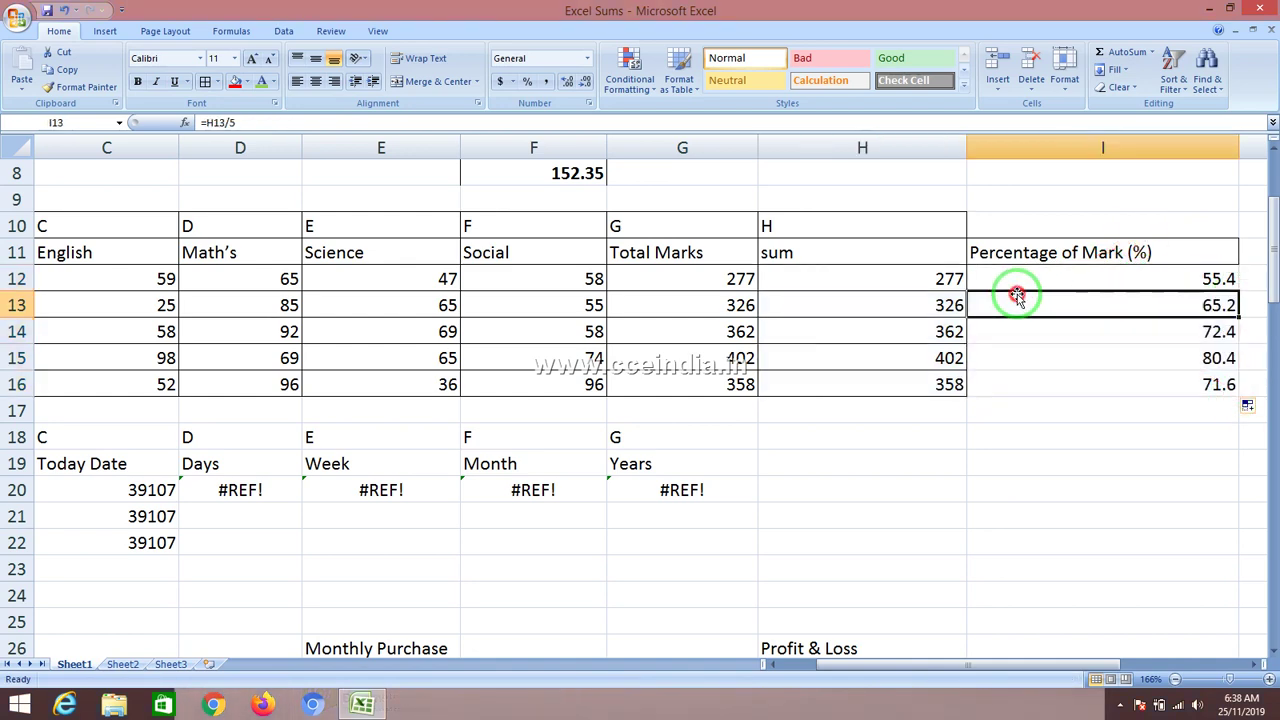
Check the row 13 formulas, then move to the first Days cell of the birth-date table.
key(Left)
key(Left)
key(Left)
key(Left)
key(Left)
key(Left)
key(Left)
key(Left)
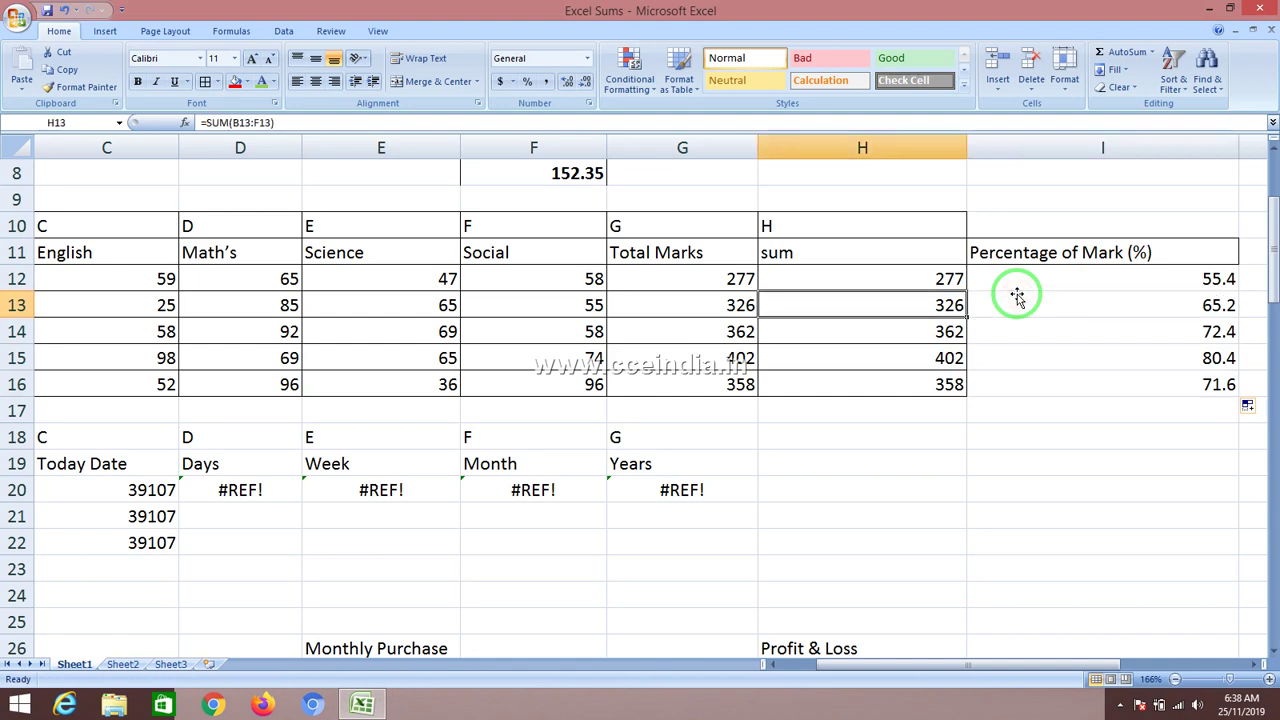
key(Right)
key(Right)
key(Right)
key(Right)
key(Right)
key(Right)
key(Right)
key(Right)
key(Right)
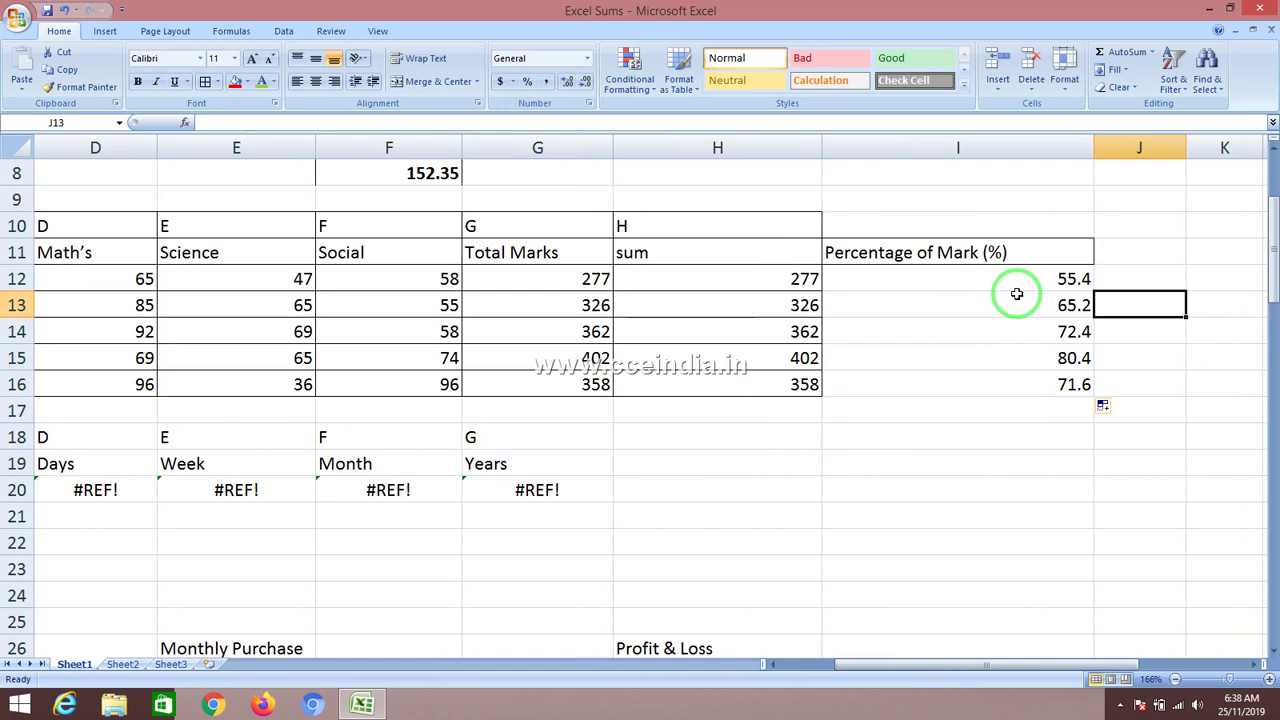
key(Left)
key(Left)
key(Left)
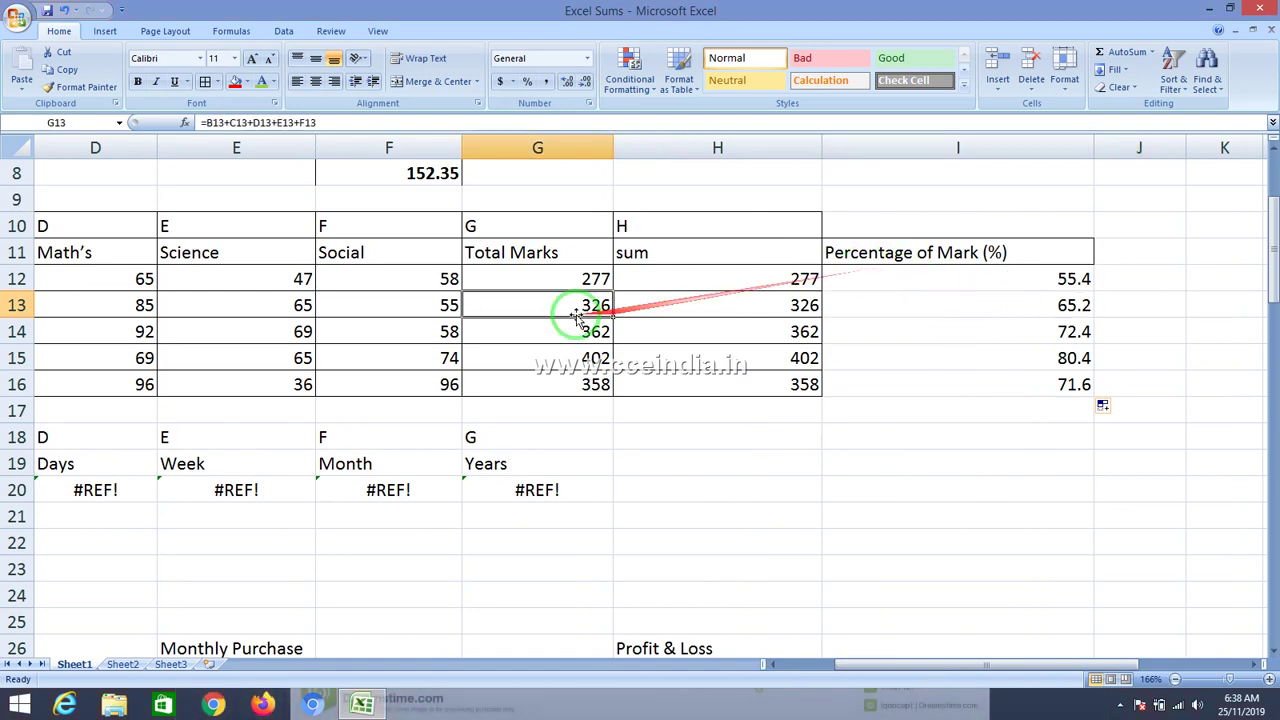
click(528, 400)
key(Left)
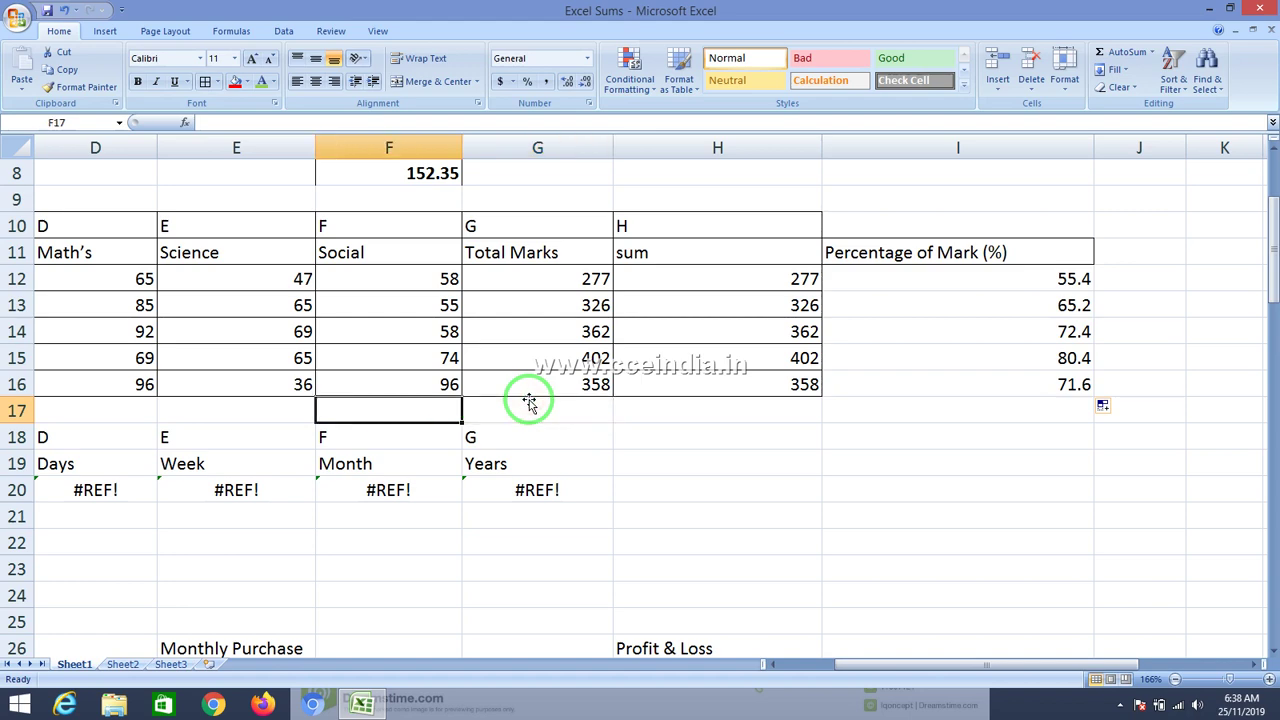
key(Home)
key(Down)
key(Down)
key(Right)
key(Right)
key(Right)
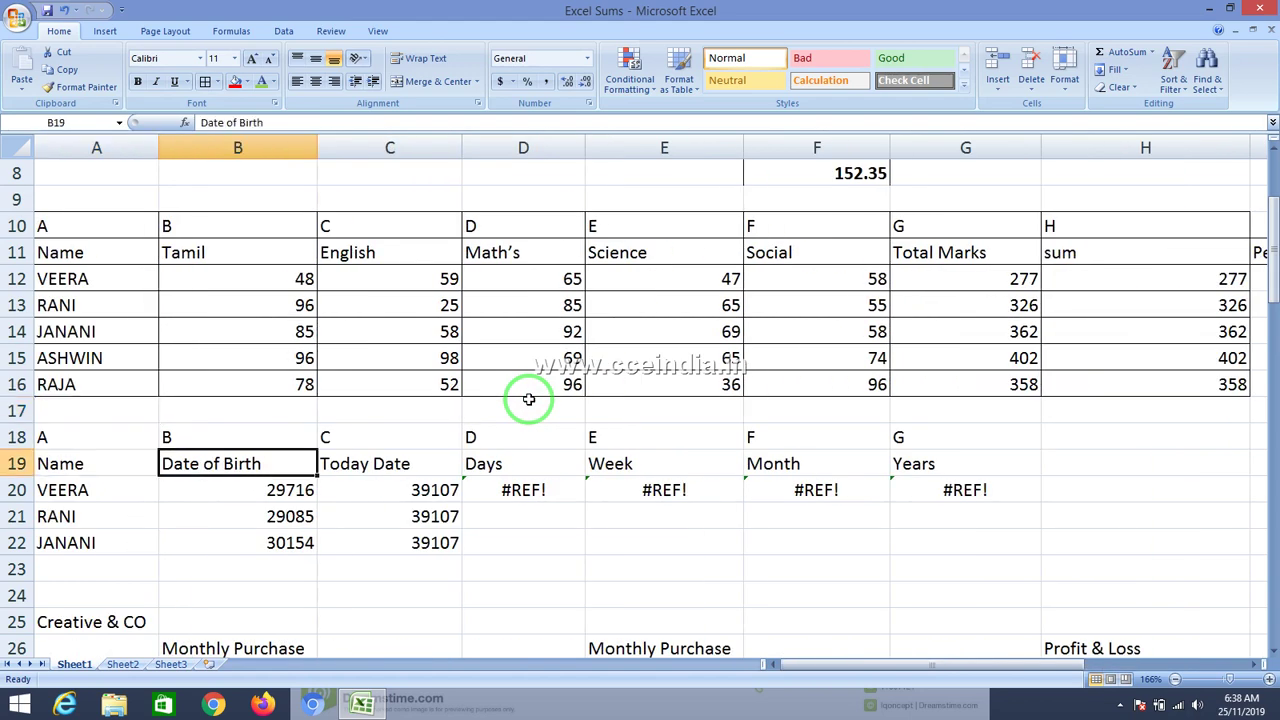
key(Down)
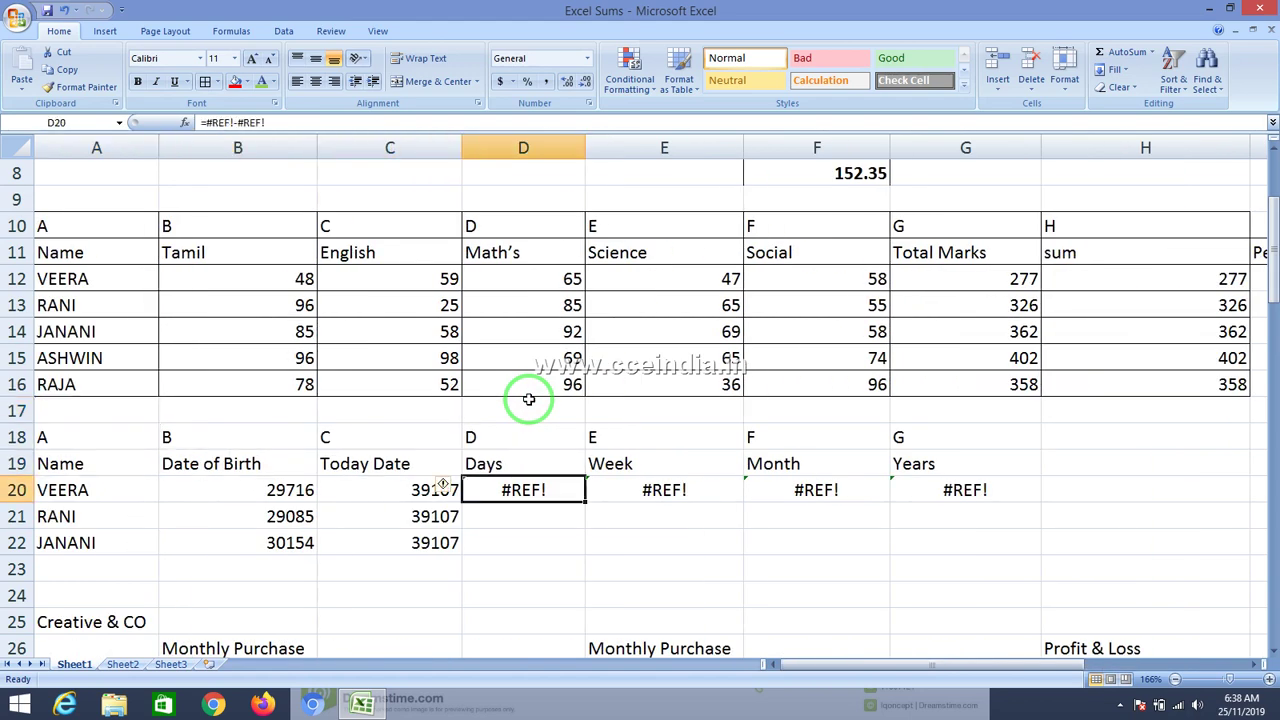
Delete the #REF! errors in D20, E20, F20 and G20, returning to D20.
key(Delete)
key(Right)
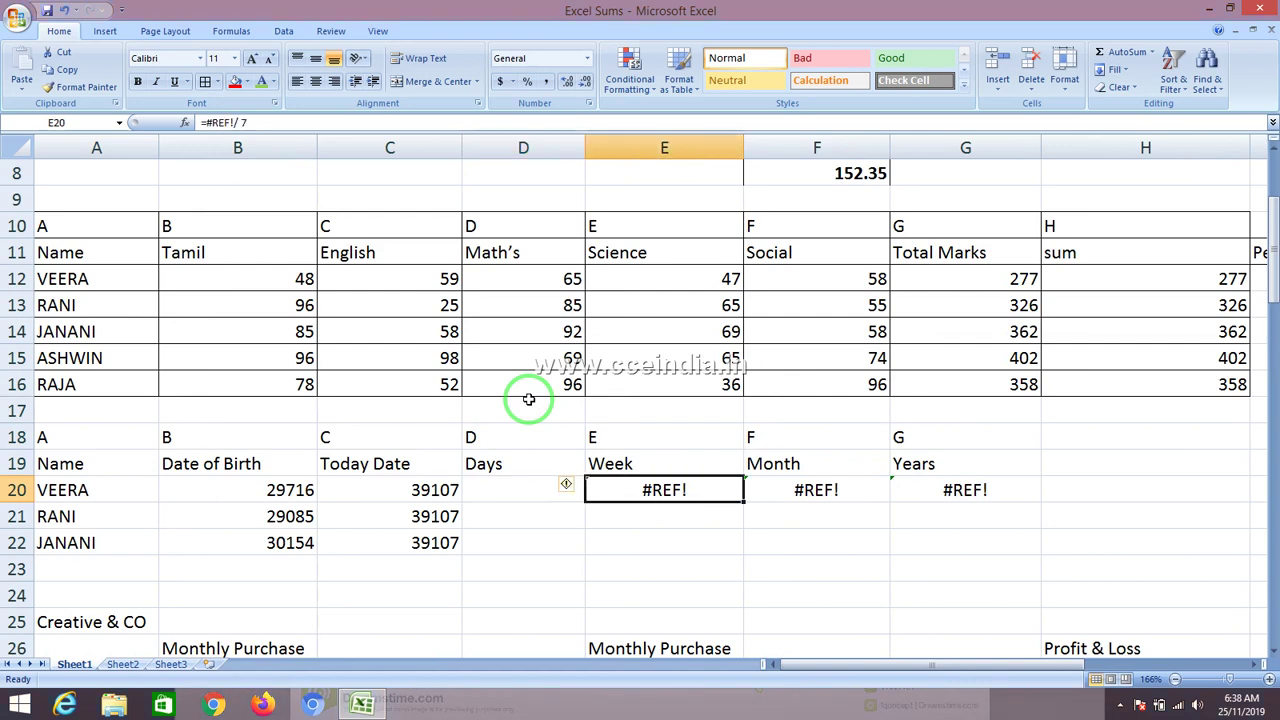
key(Delete)
key(Right)
key(Delete)
key(Right)
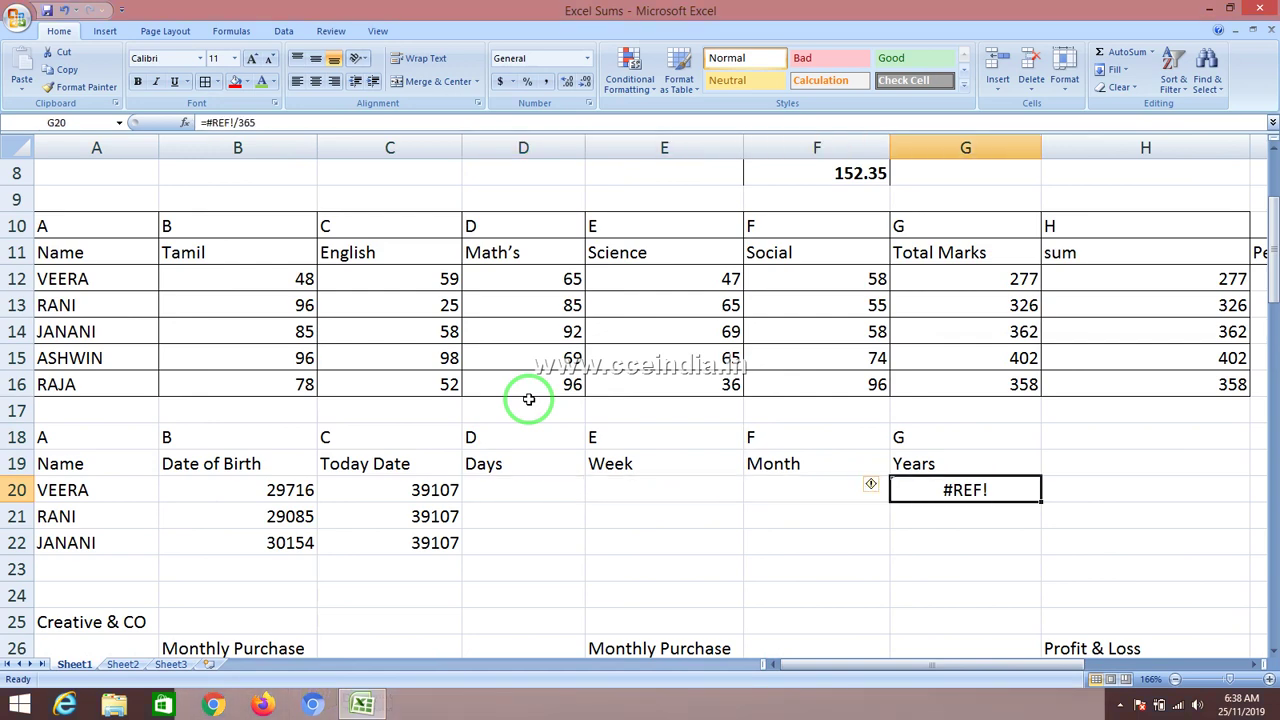
key(Delete)
key(Left)
key(Left)
key(Left)
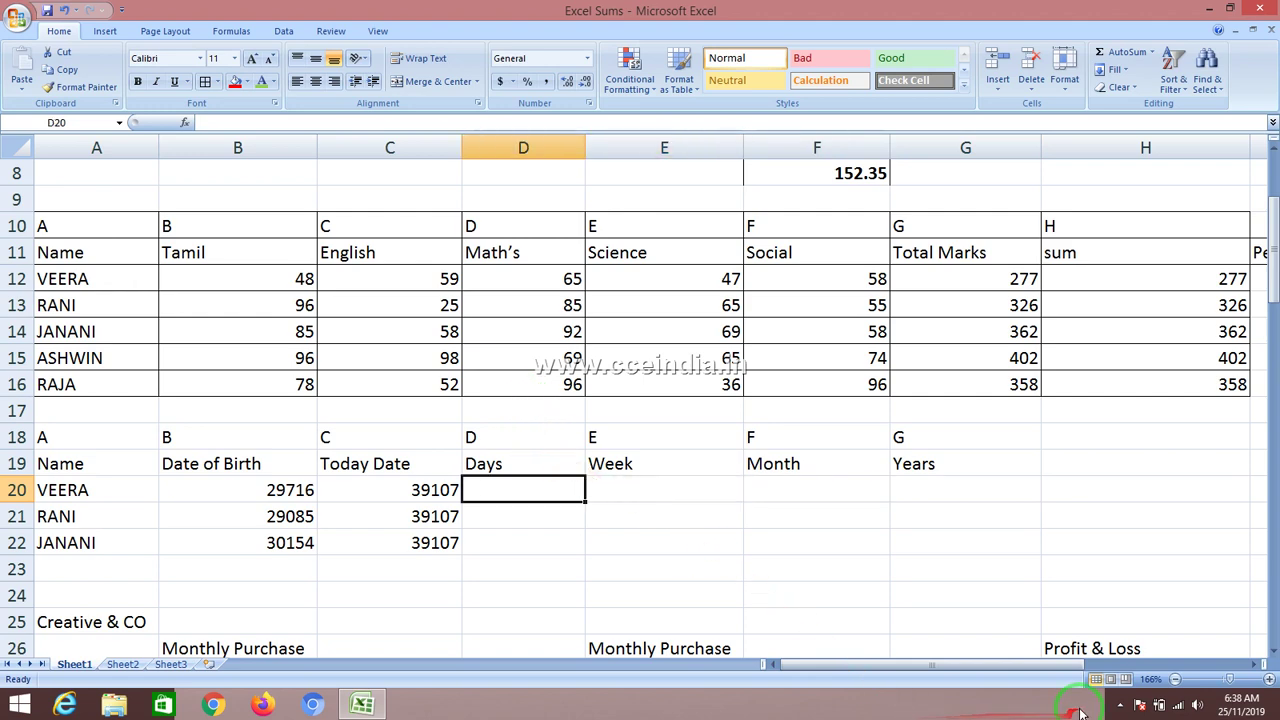
click(1118, 706)
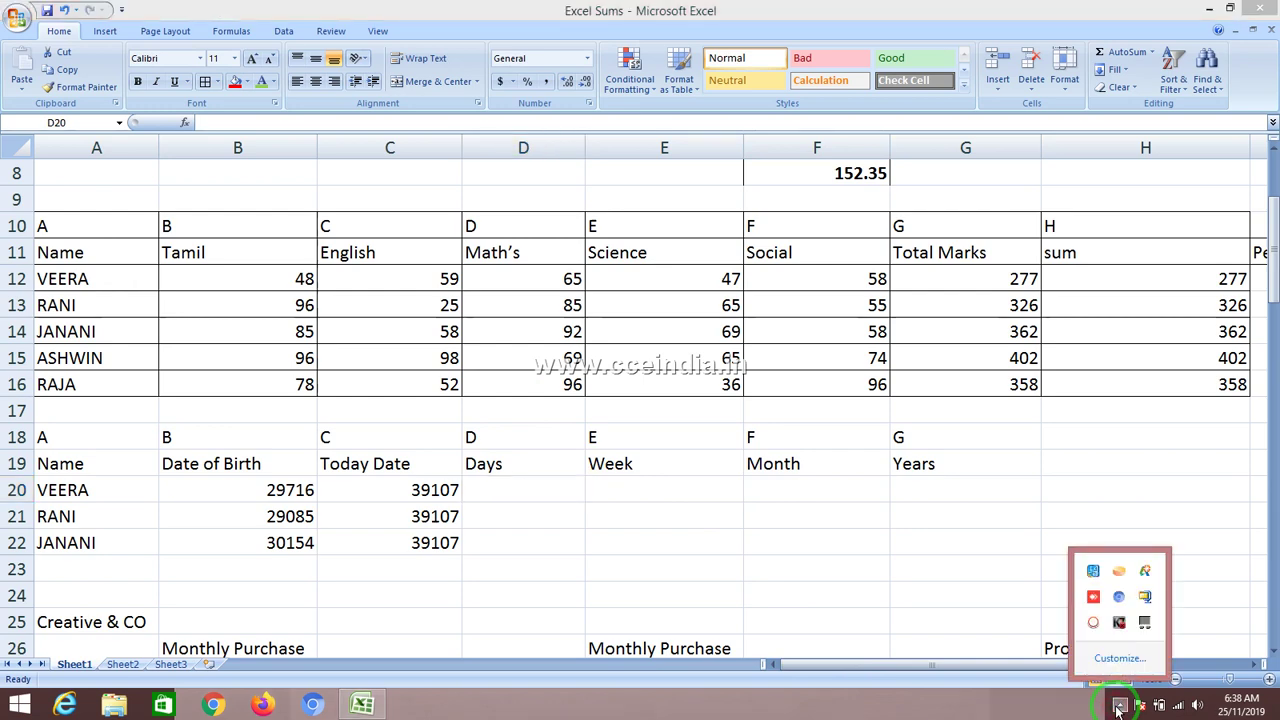
click(1025, 622)
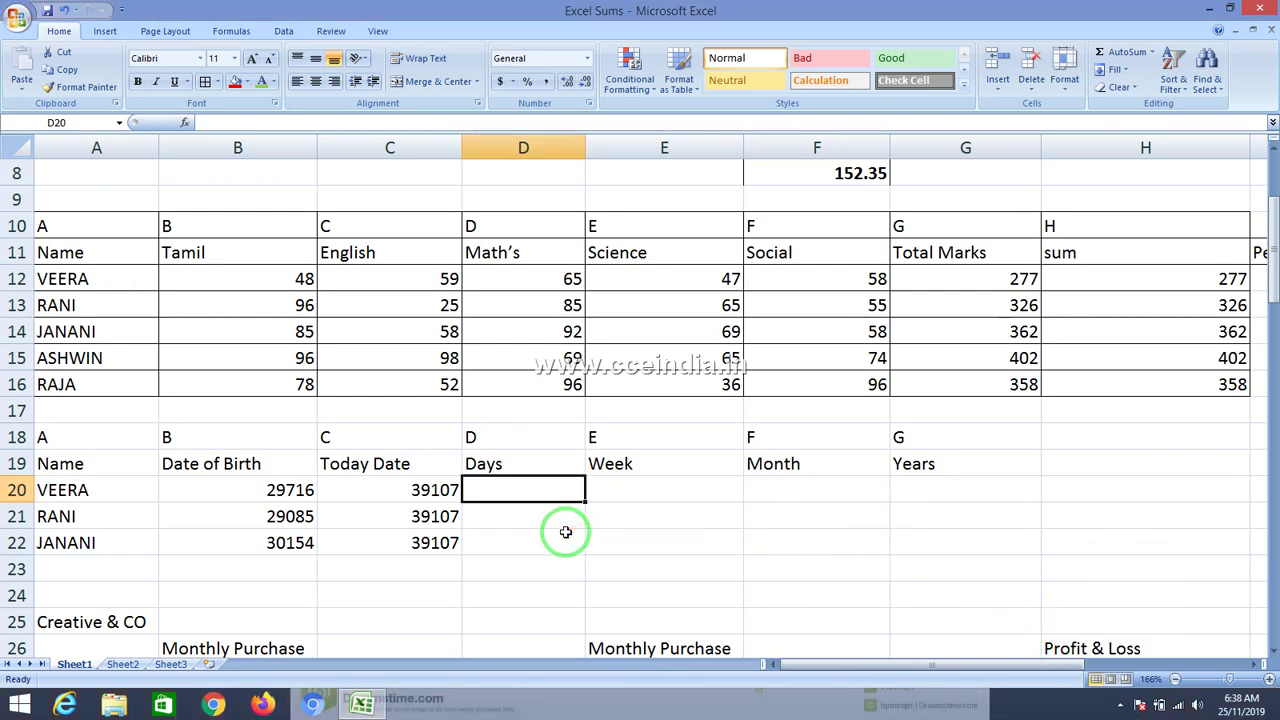
Clear the old values in B20:C23 and enter 10/05/1981 as the first date of birth in B20.
drag(288, 490, 412, 551)
key(Delete)
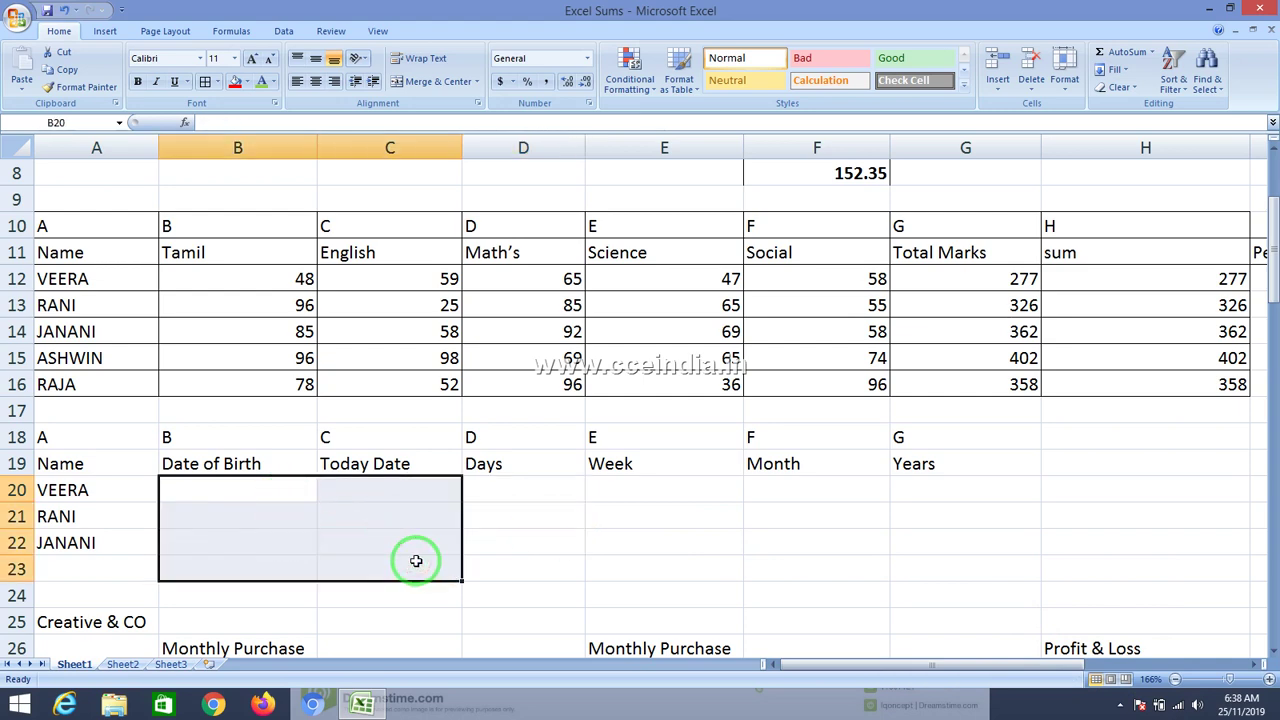
click(288, 491)
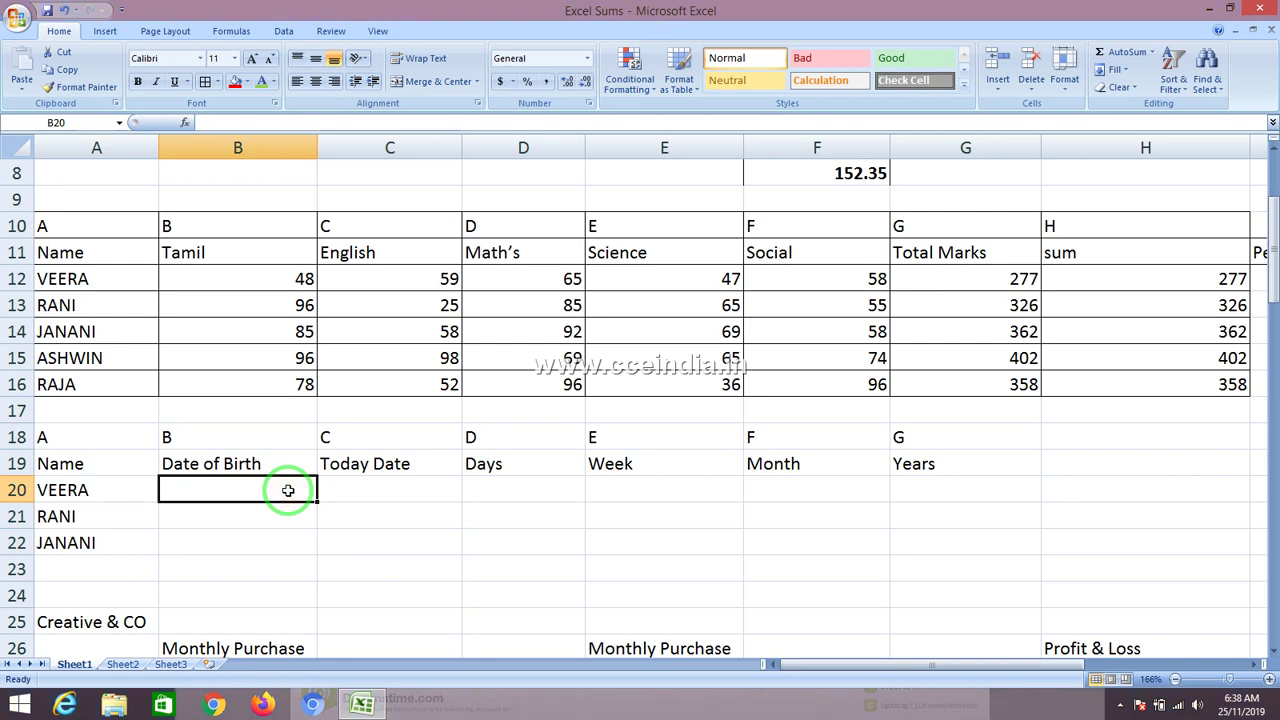
text(10/)
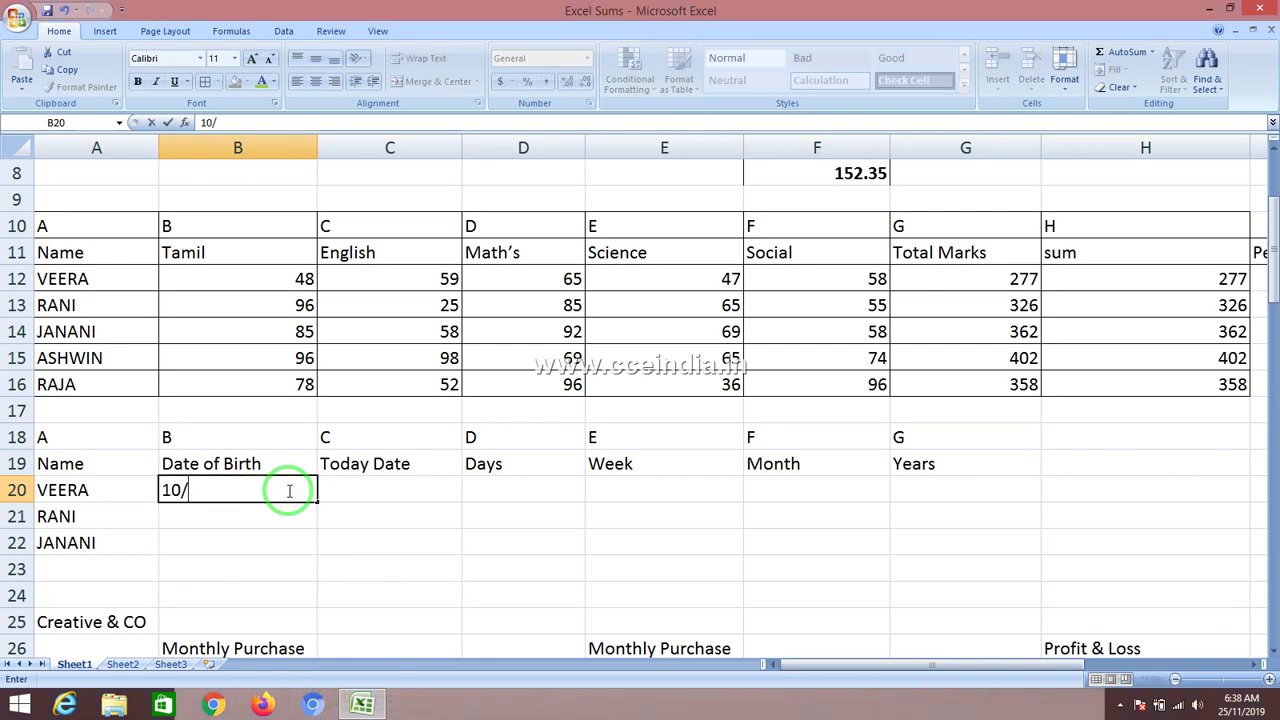
text(0)
key(BackSpace)
text(5/198)
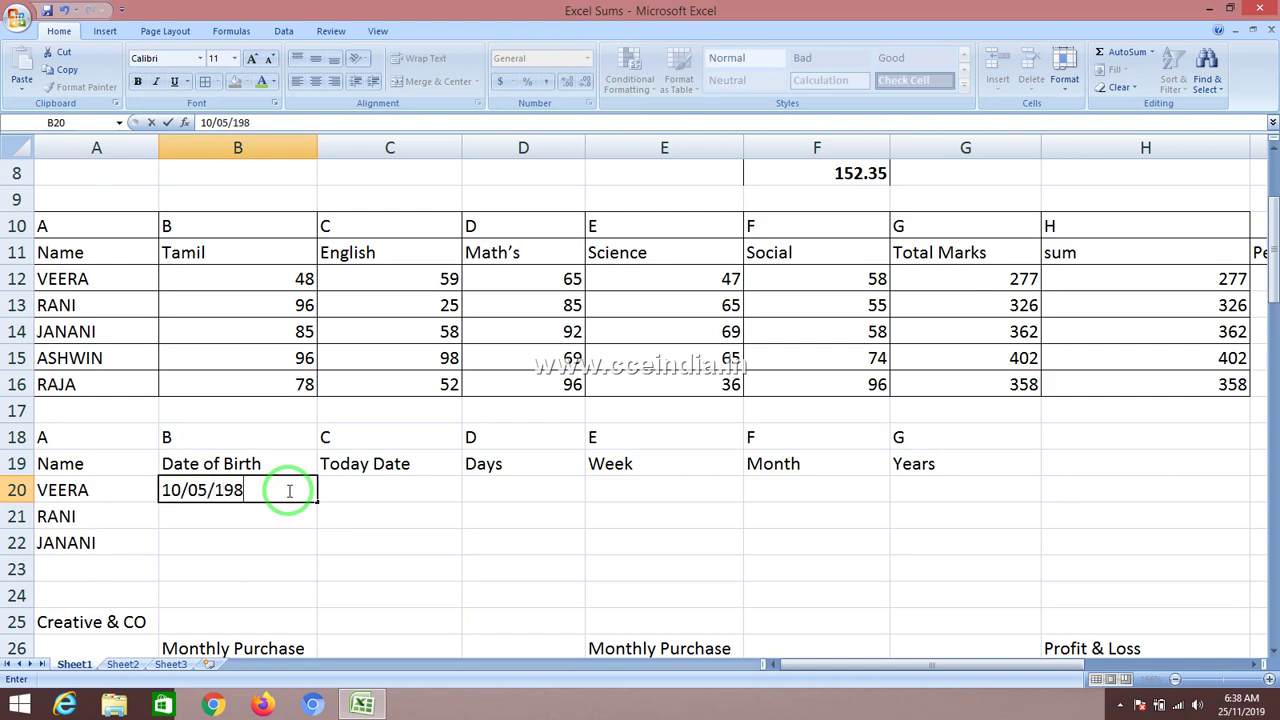
text(1)
key(Return)
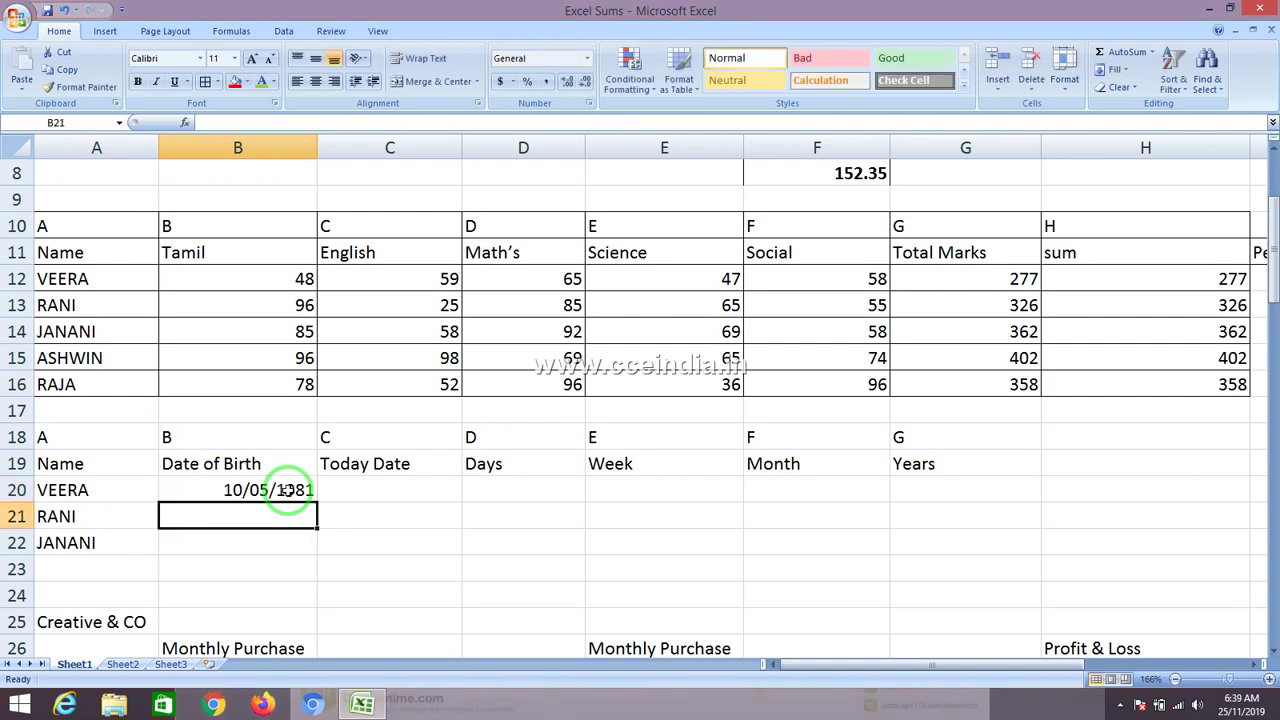
Insert today's date, 25/11/2019, into C20, C21 and C22 using Ctrl+;.
click(339, 491)
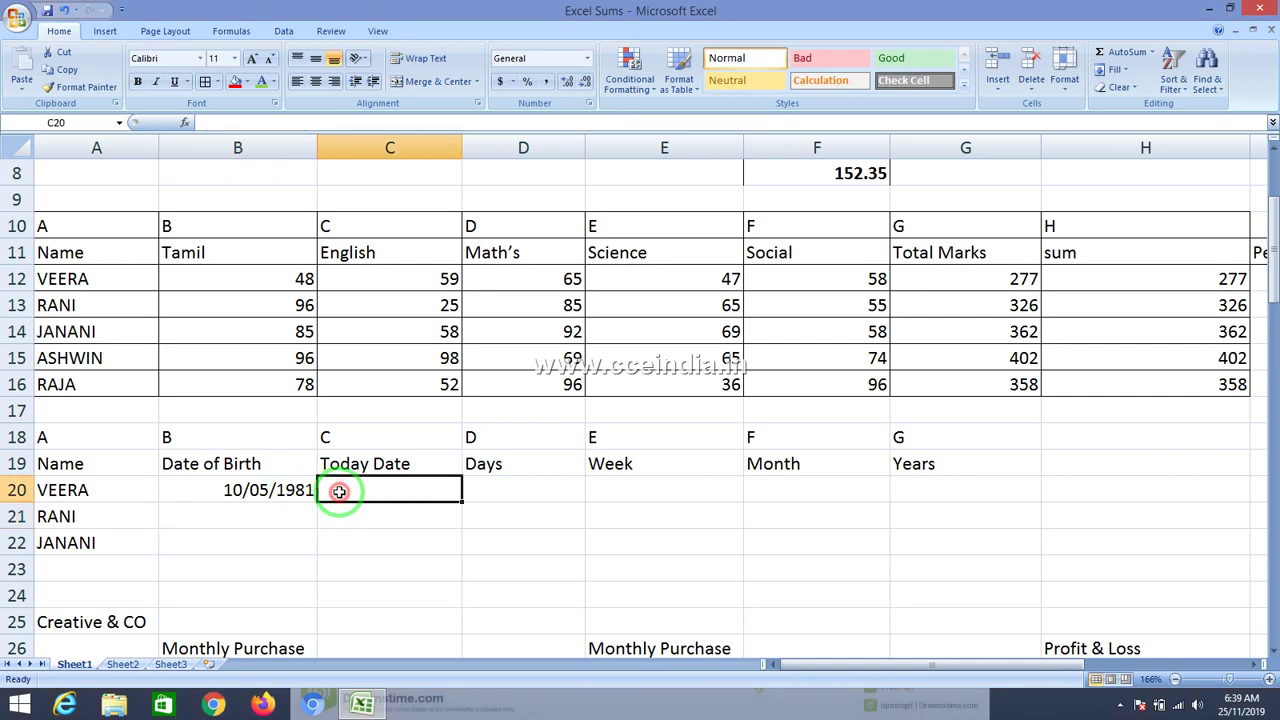
text(Today Date)
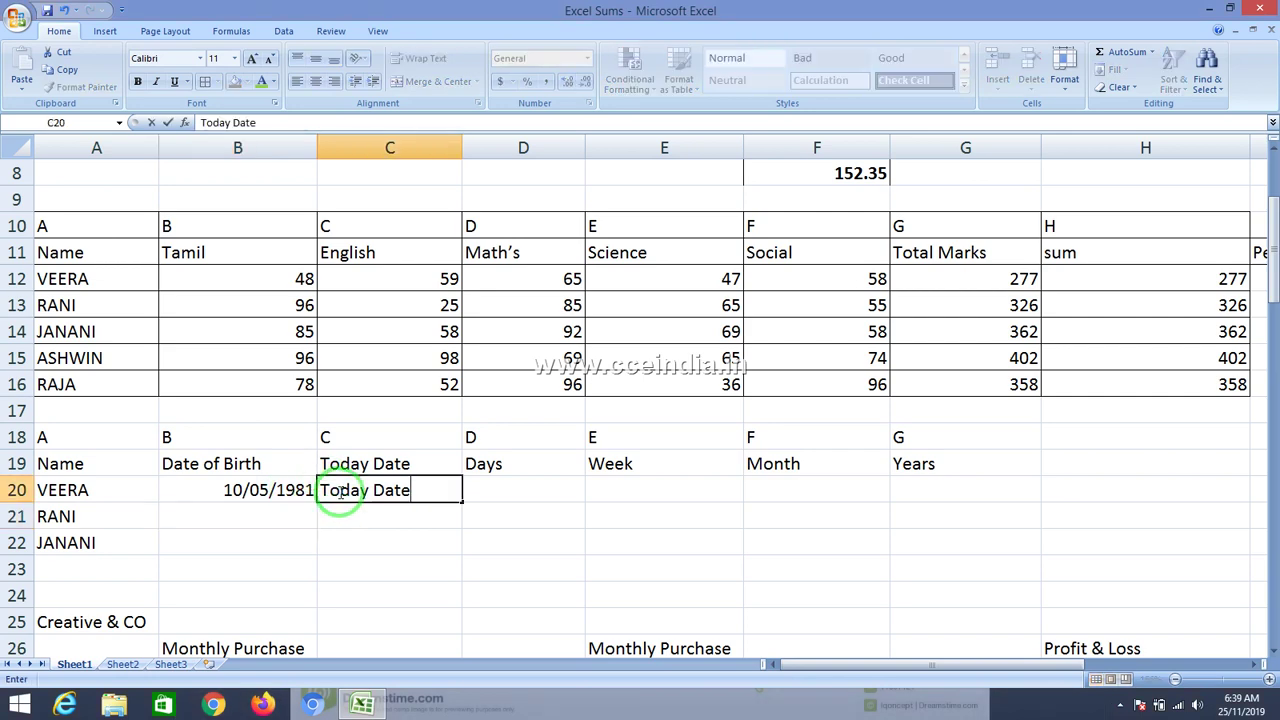
key(BackSpace)
key(BackSpace)
key(BackSpace)
key(BackSpace)
key(BackSpace)
key(BackSpace)
key(BackSpace)
key(BackSpace)
key(BackSpace)
key(BackSpace)
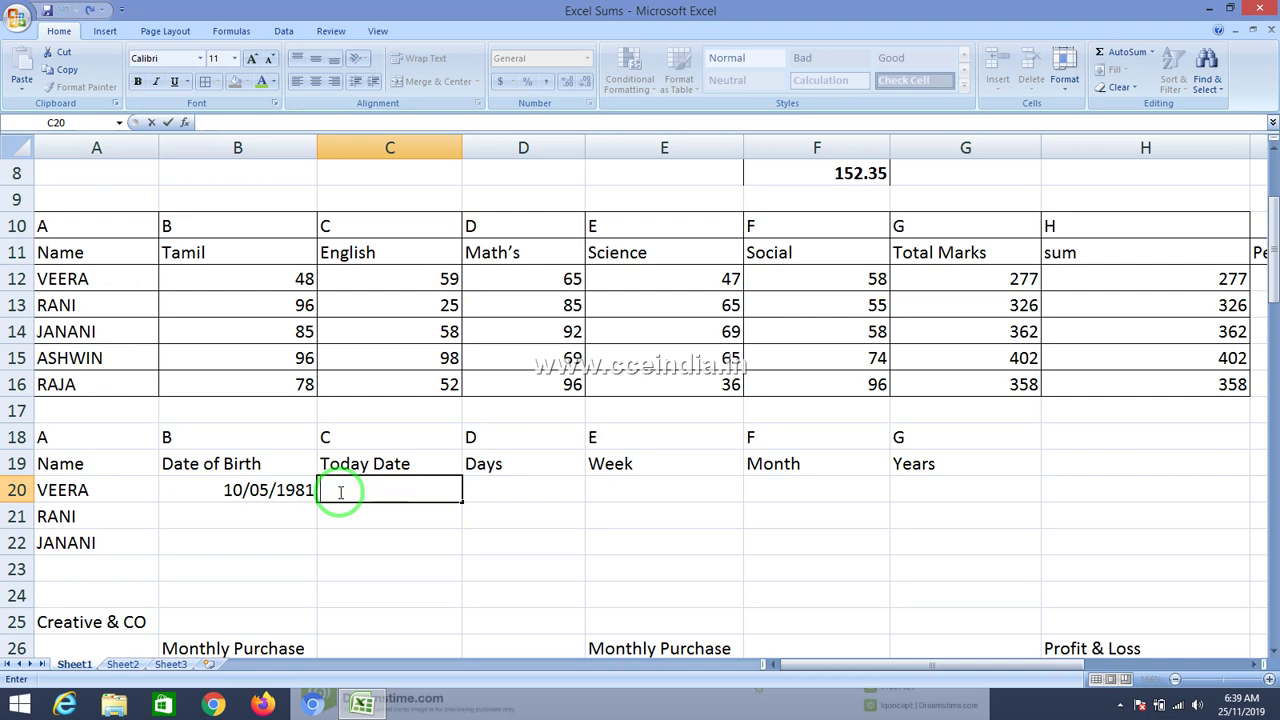
key(Return)
click(339, 491)
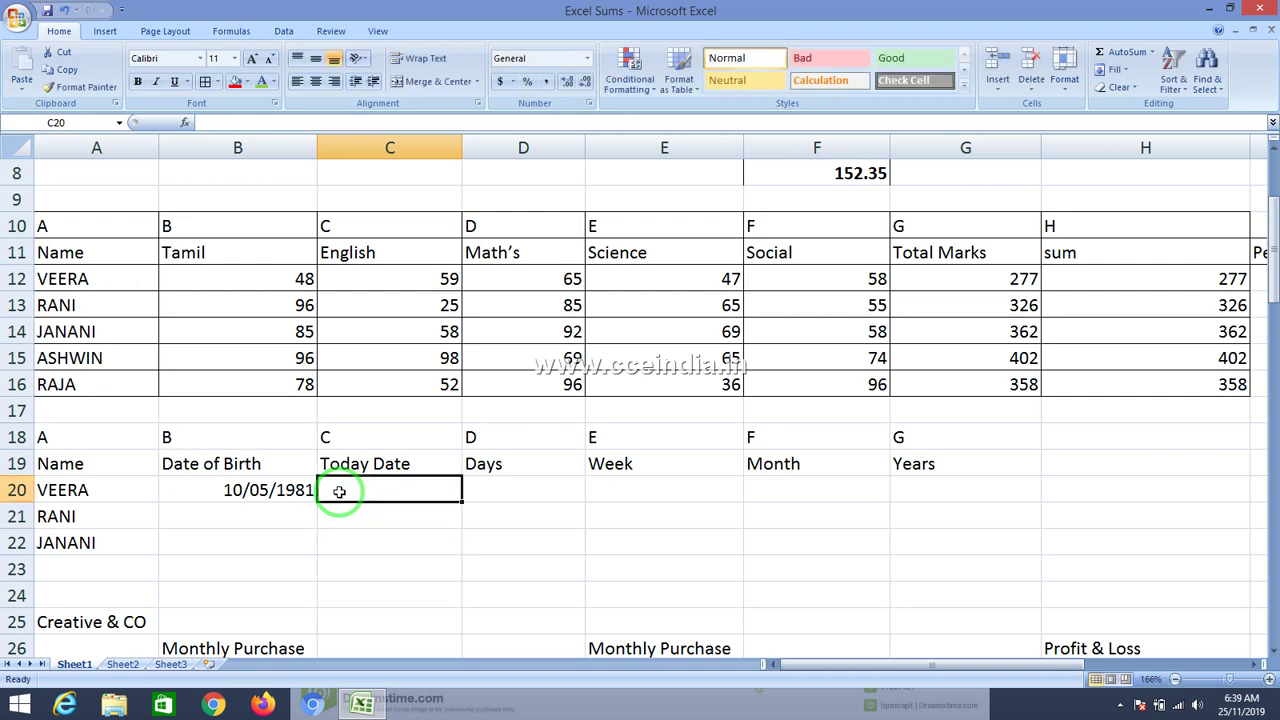
key(ctrl+semicolon)
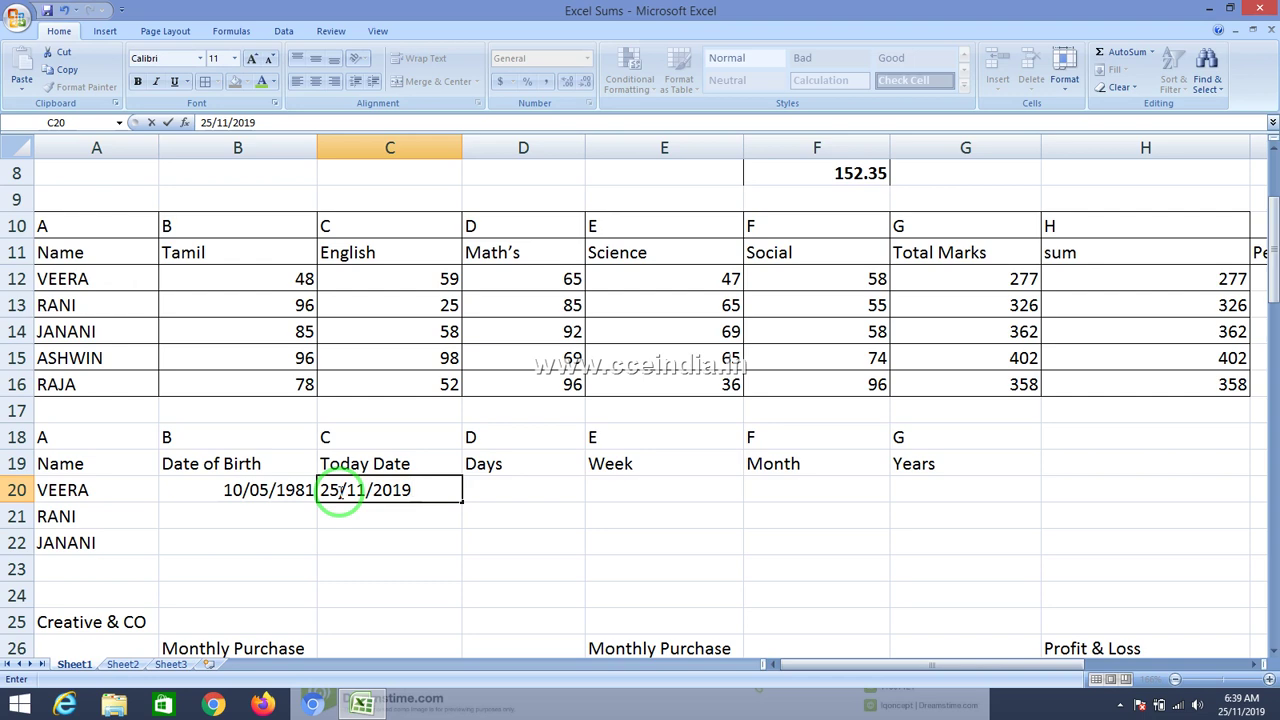
key(Return)
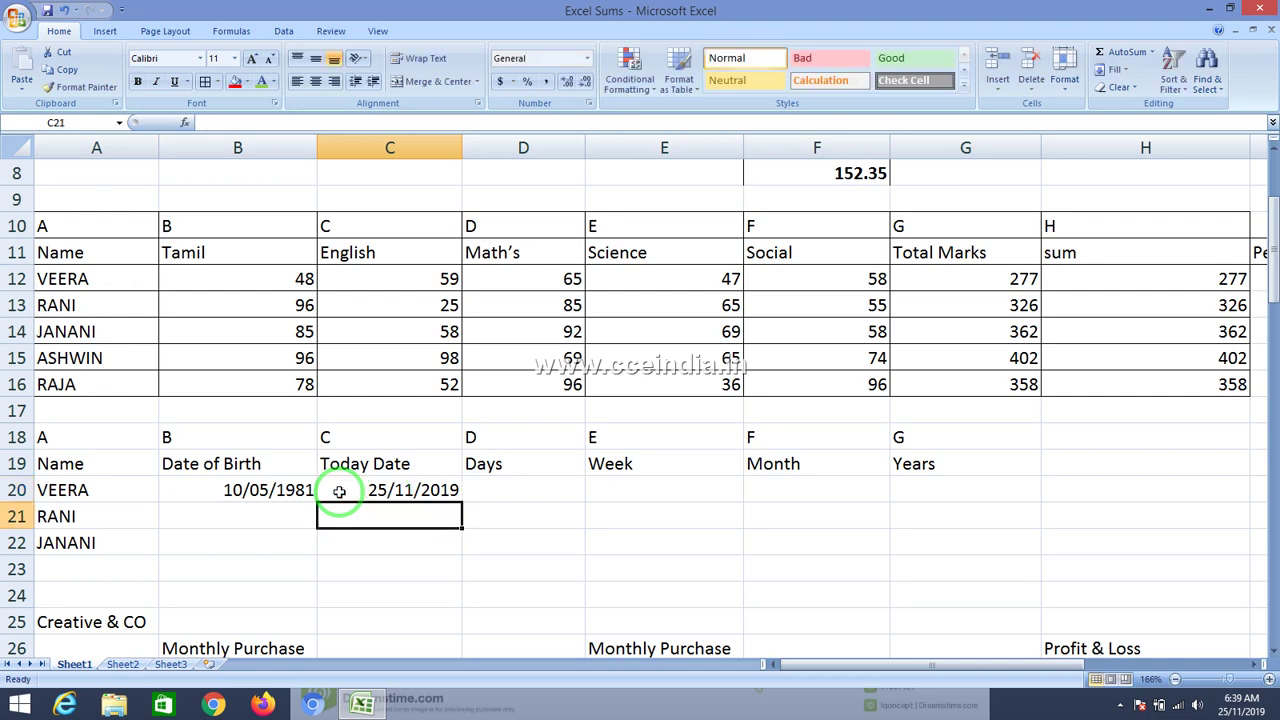
key(ctrl+semicolon)
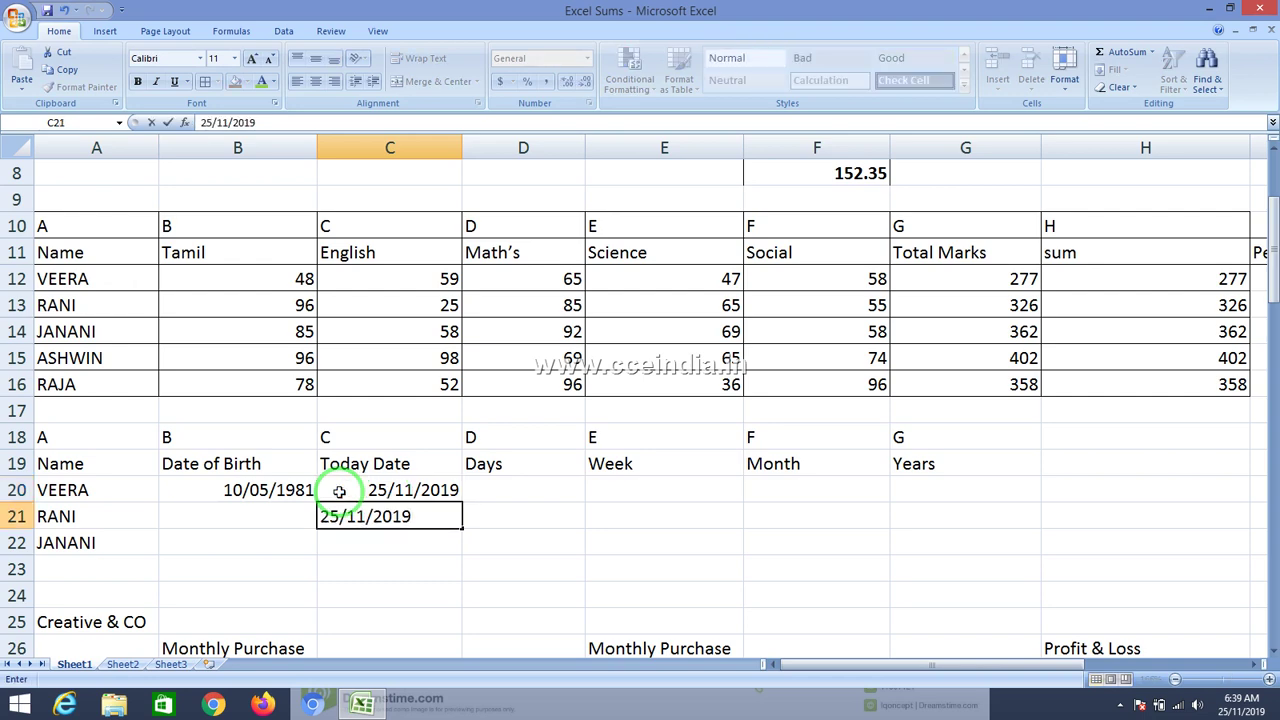
key(Return)
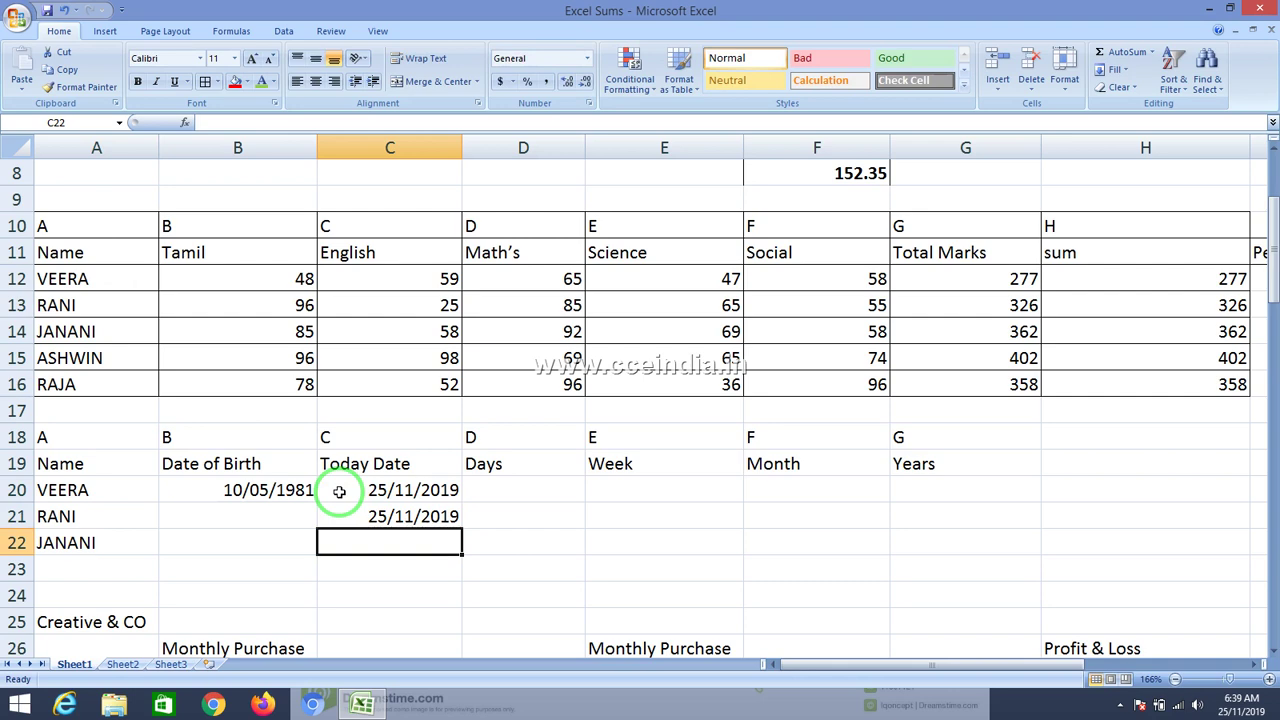
key(ctrl+semicolon)
key(Return)
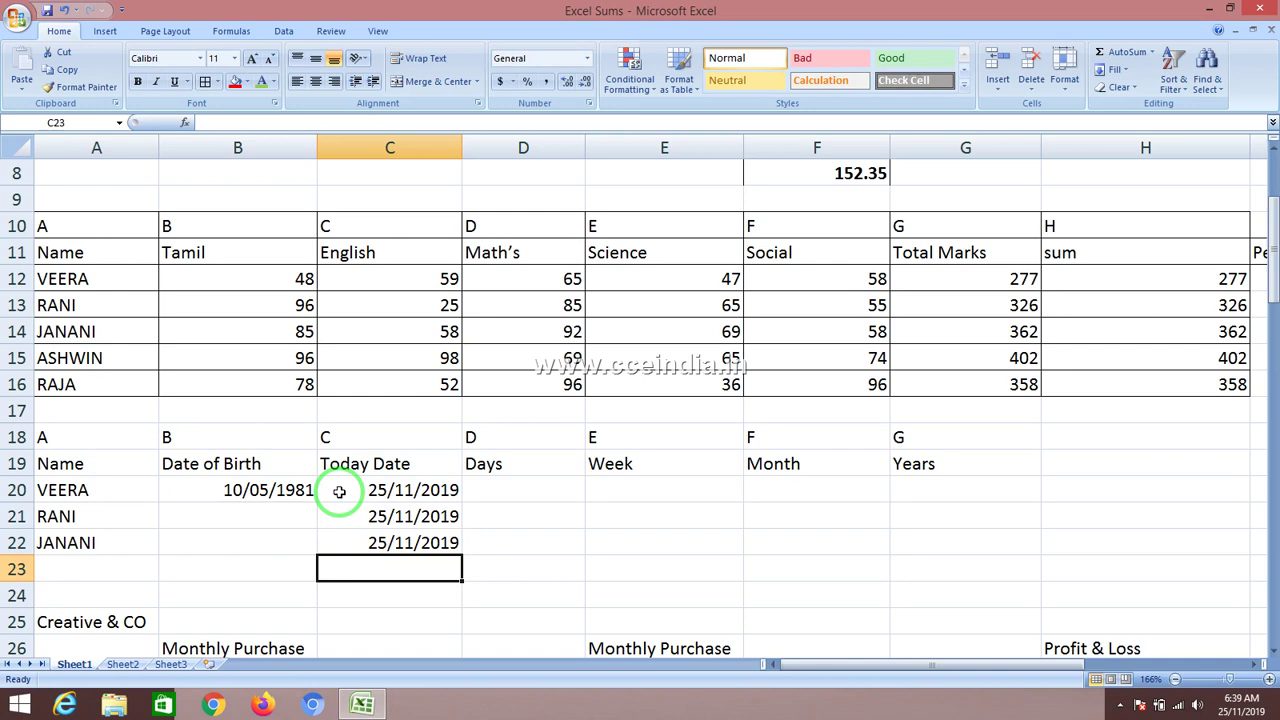
key(Right)
key(Right)
key(Right)
key(Right)
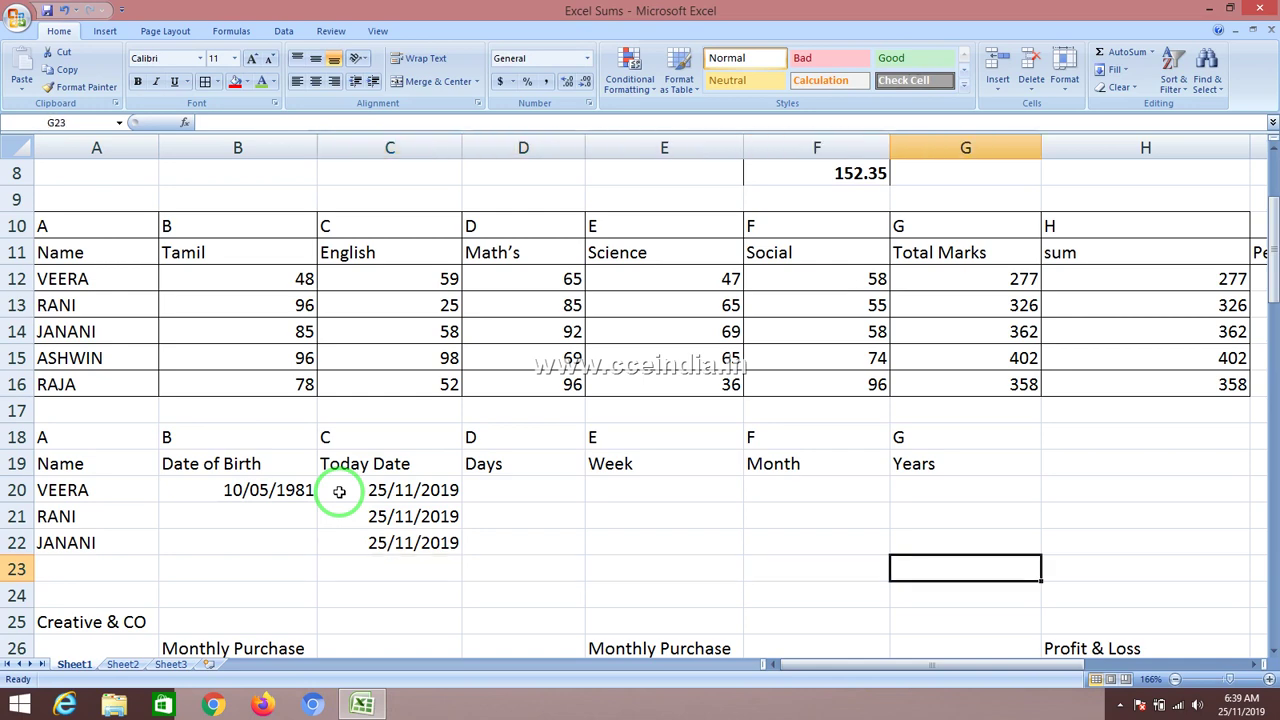
Insert today's date into G23 with Ctrl+; and cancel a stray entry in G22.
key(ctrl+semicolon)
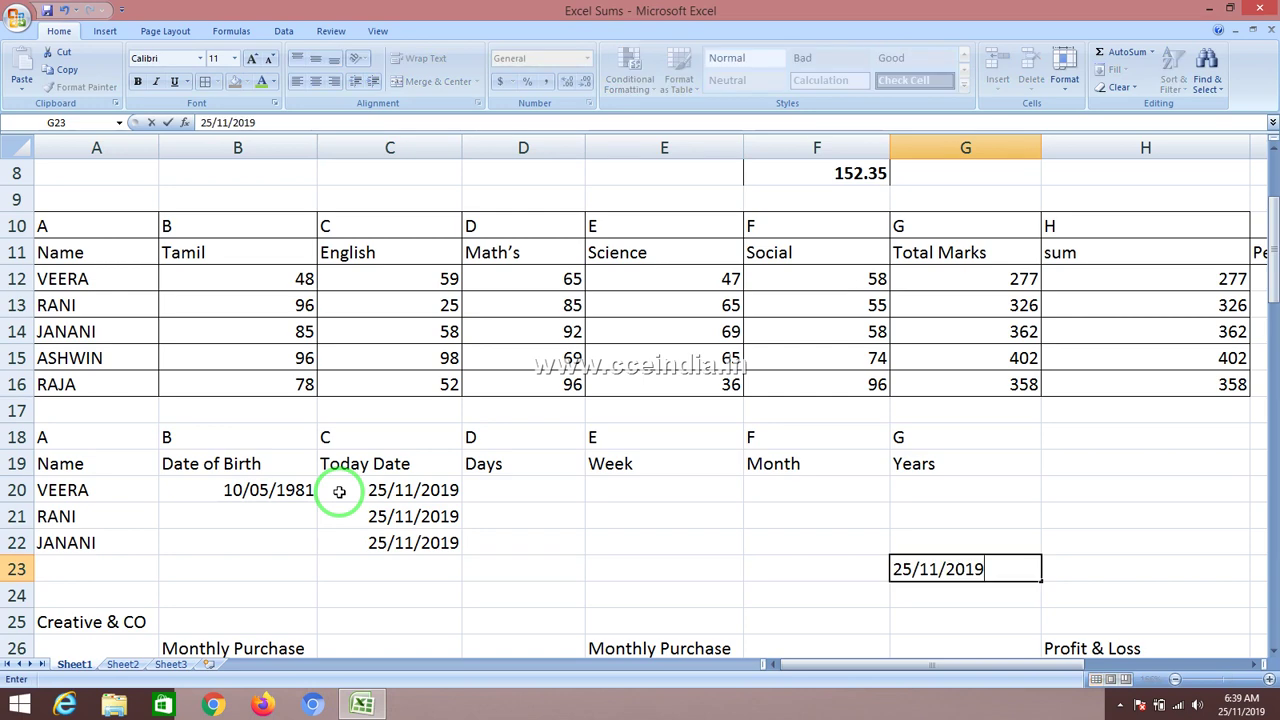
key(Return)
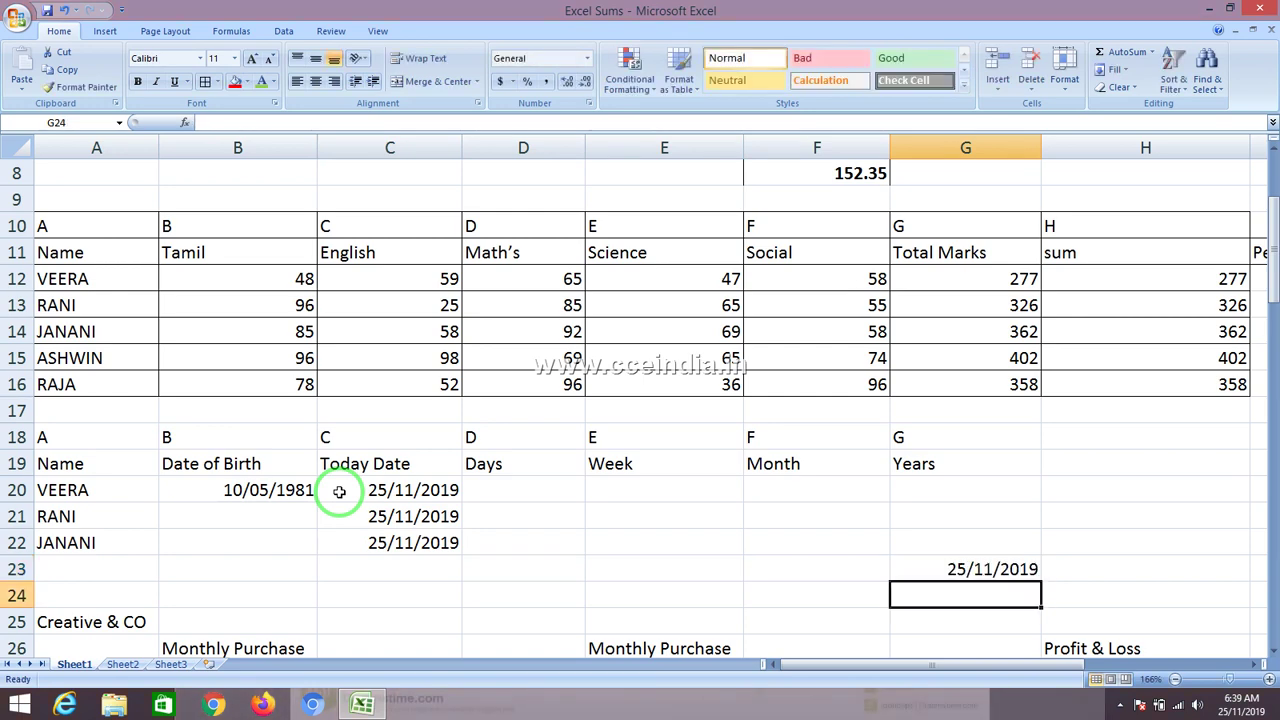
key(Up)
key(Up)
key(ctrl+shift+semicolon)
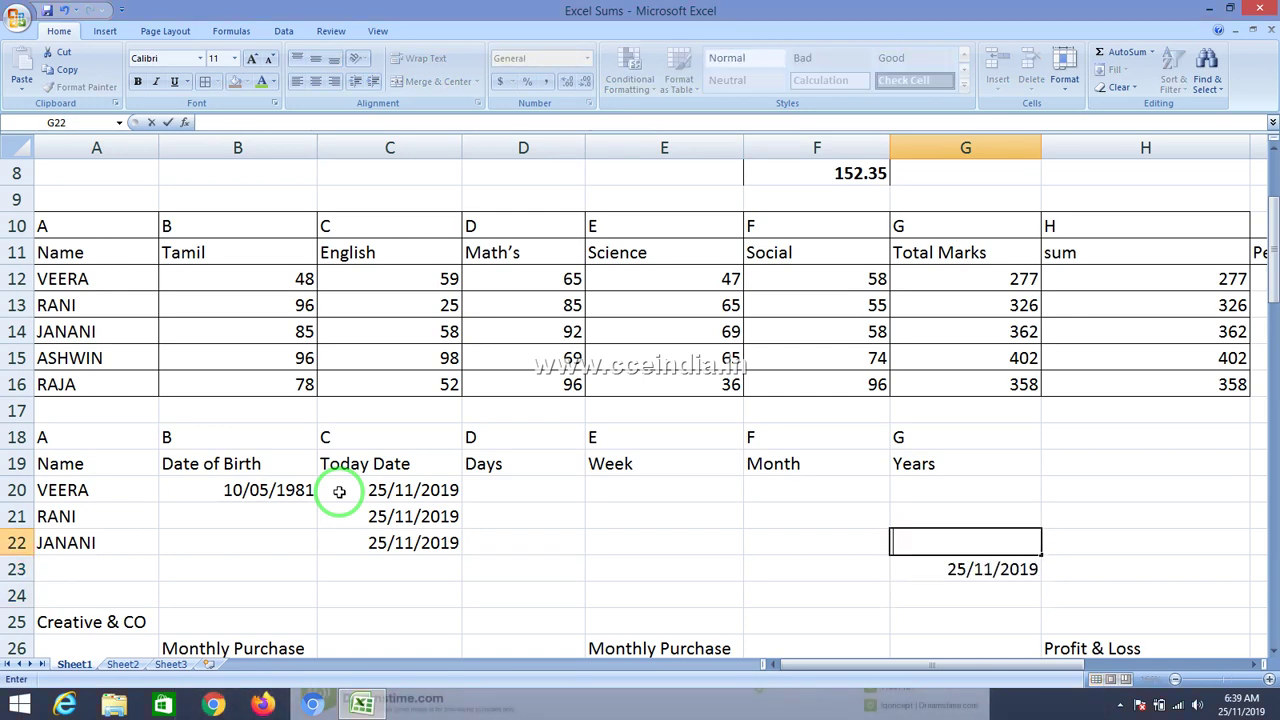
key(Escape)
key(BackSpace)
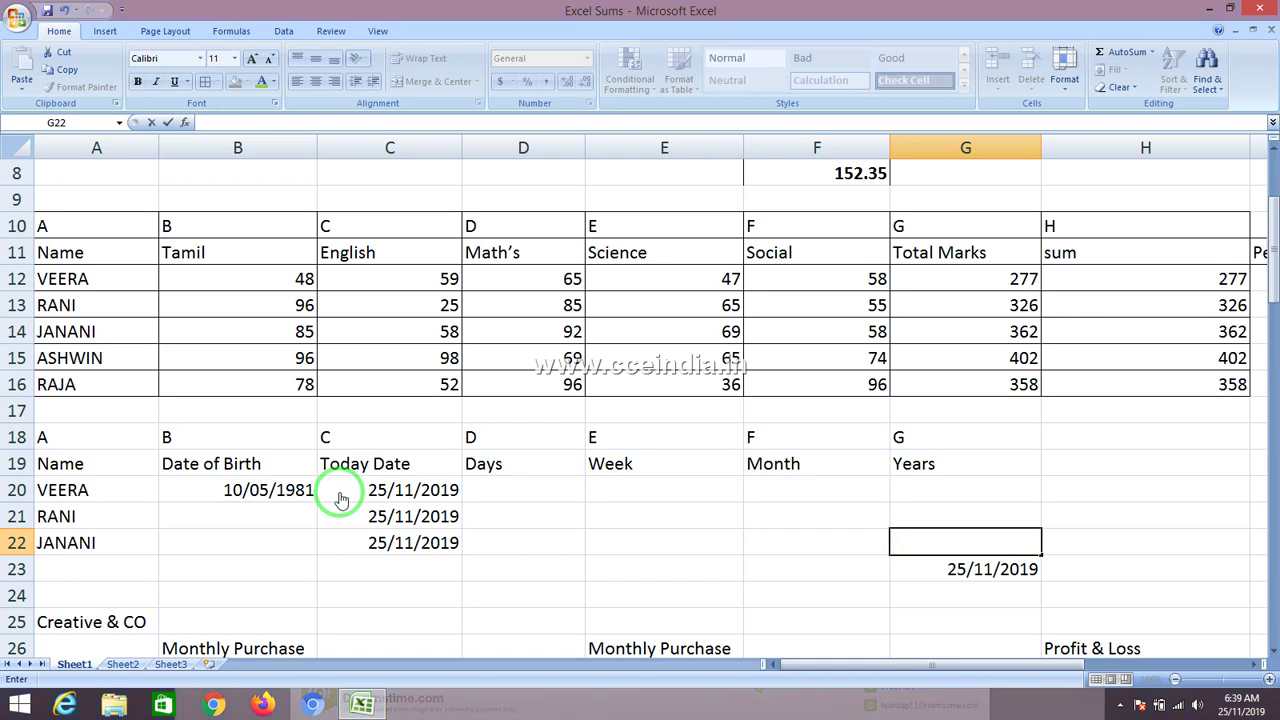
drag(340, 497, 551, 609)
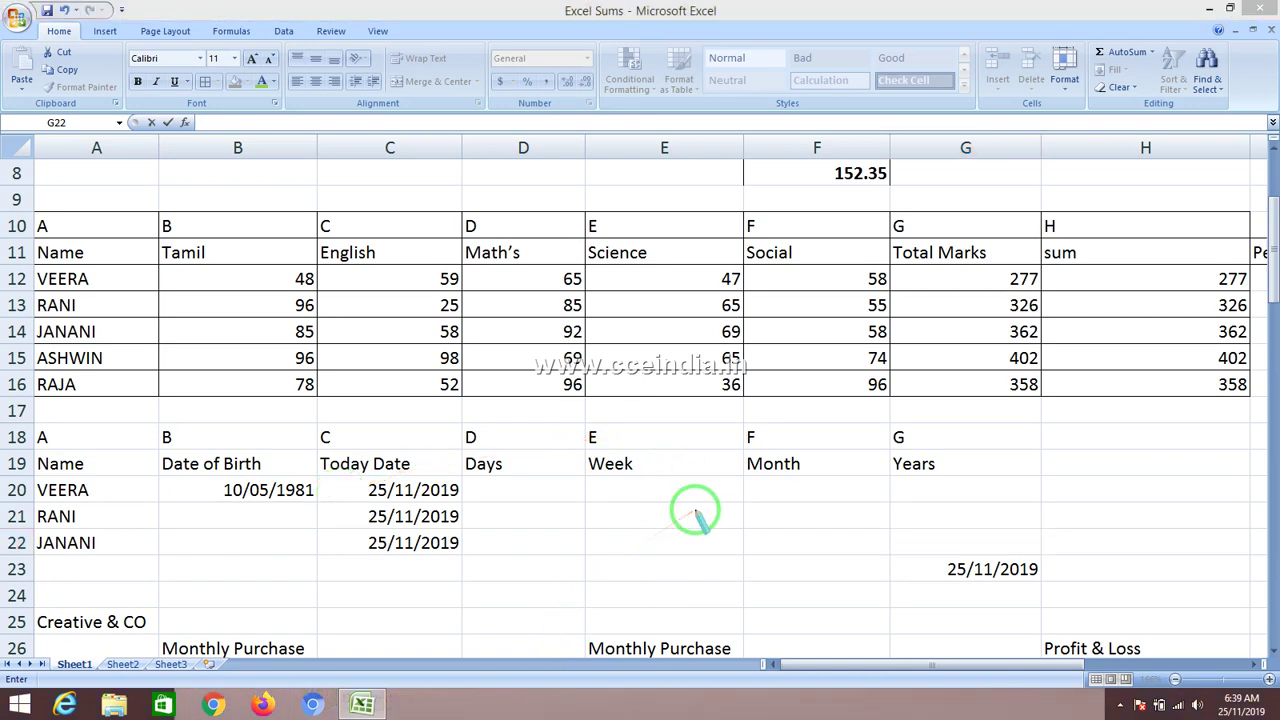
key(Escape)
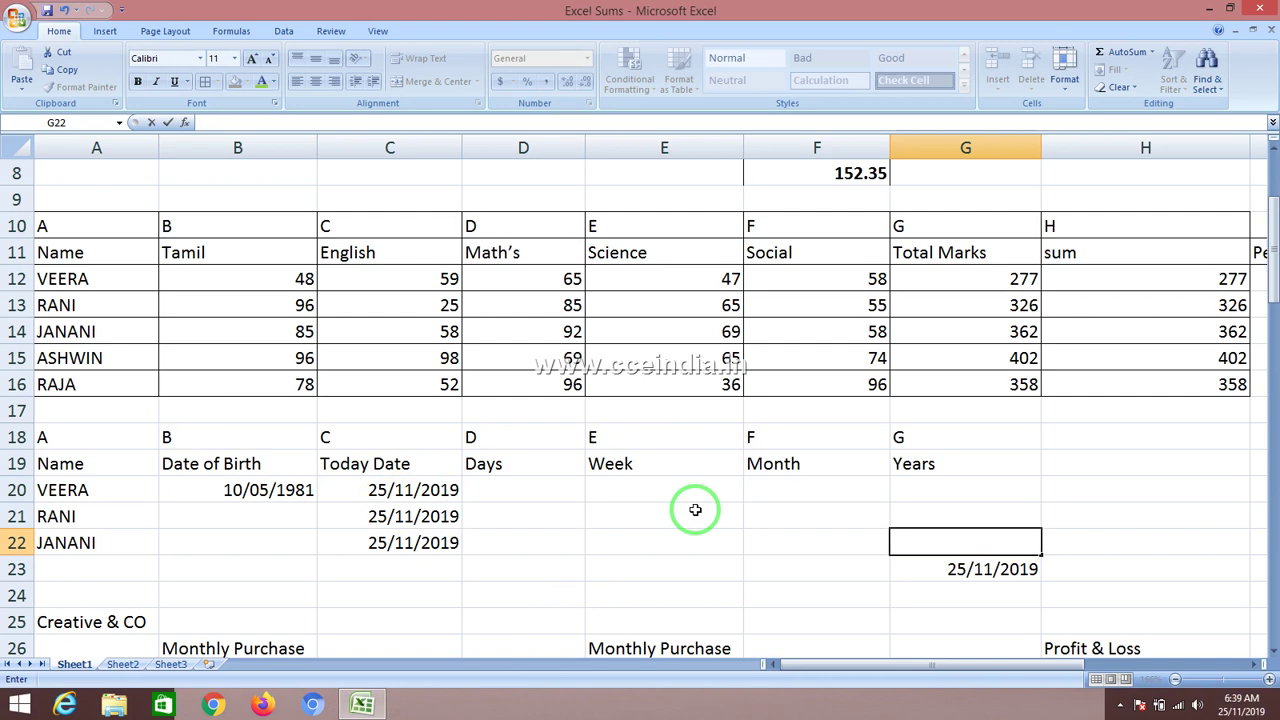
key(Return)
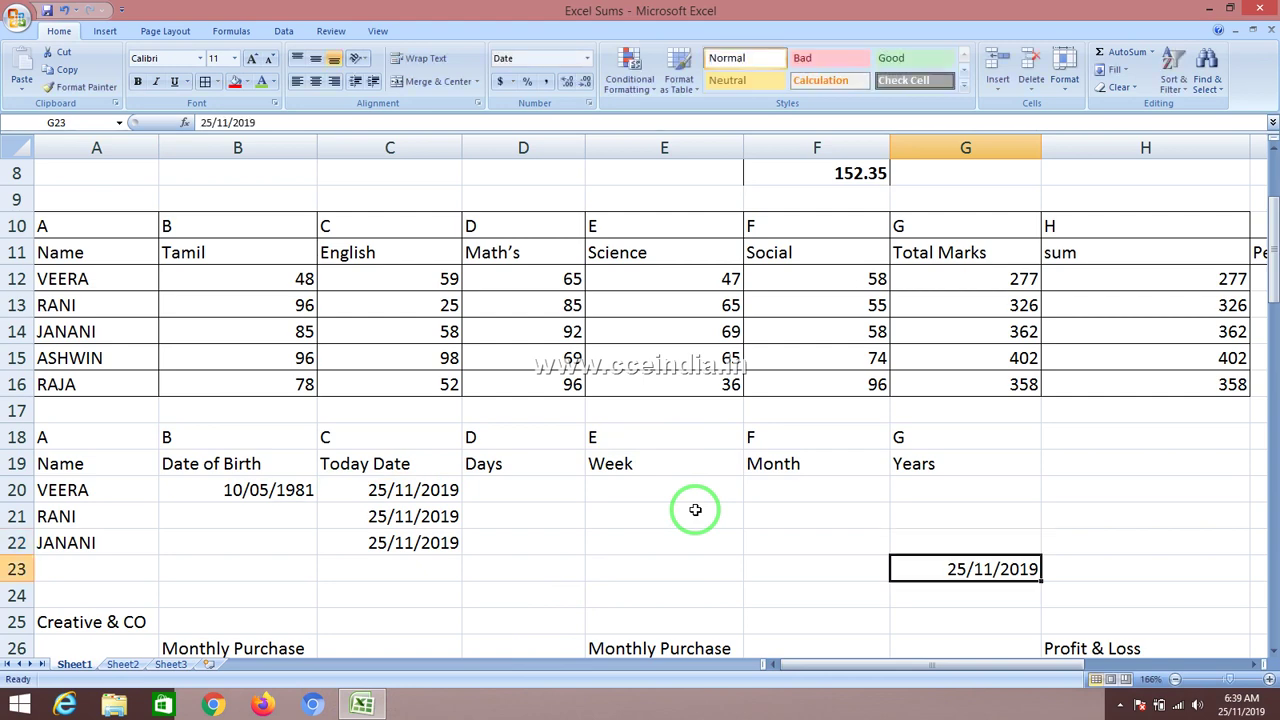
key(ctrl+2)
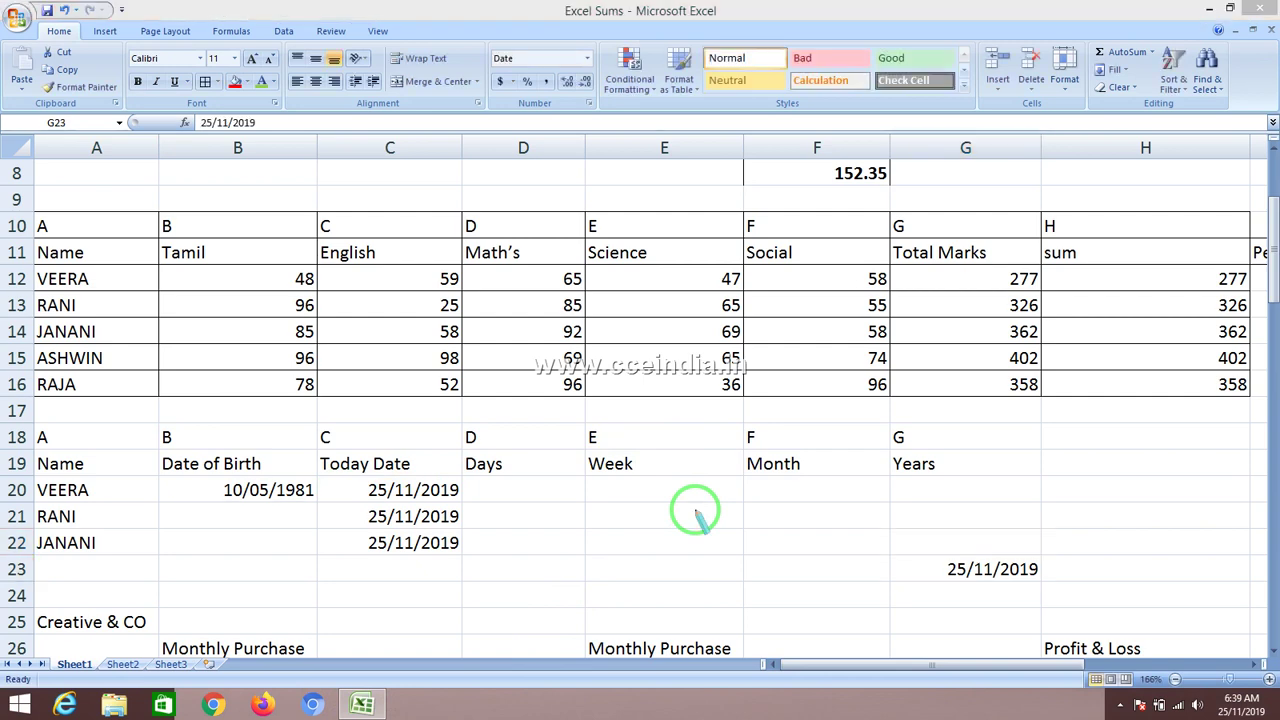
key(Escape)
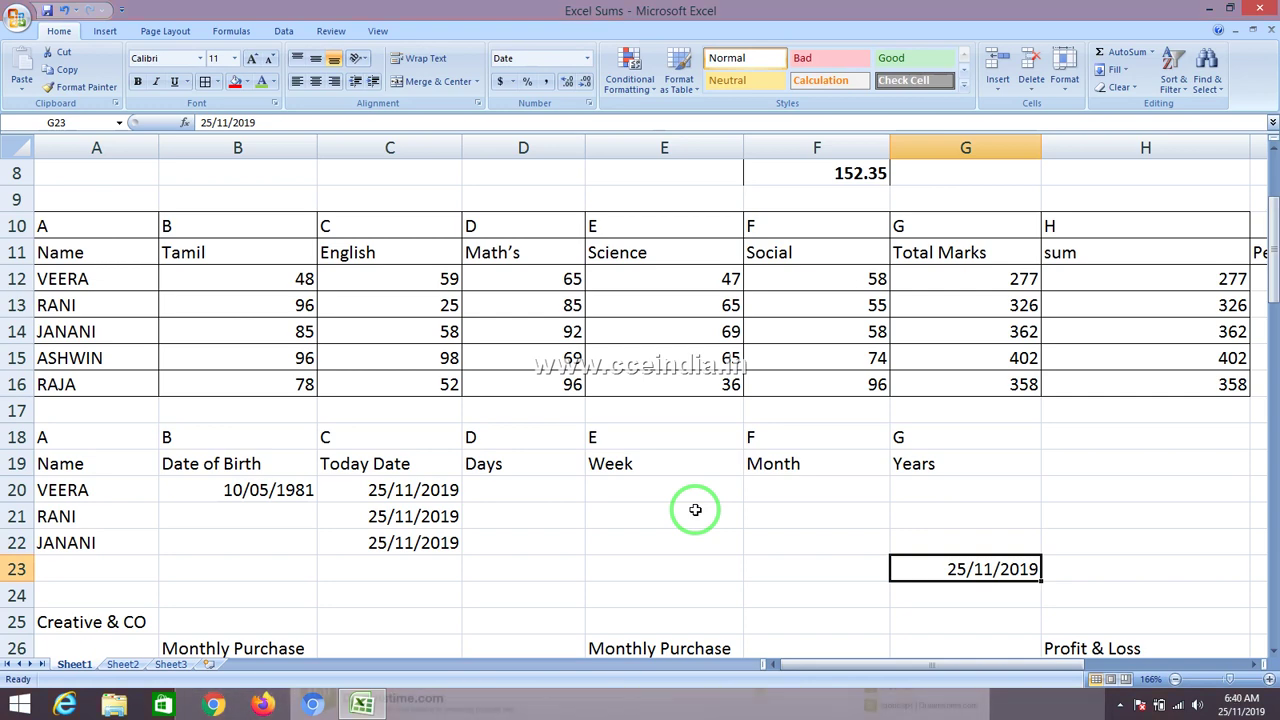
key(Up)
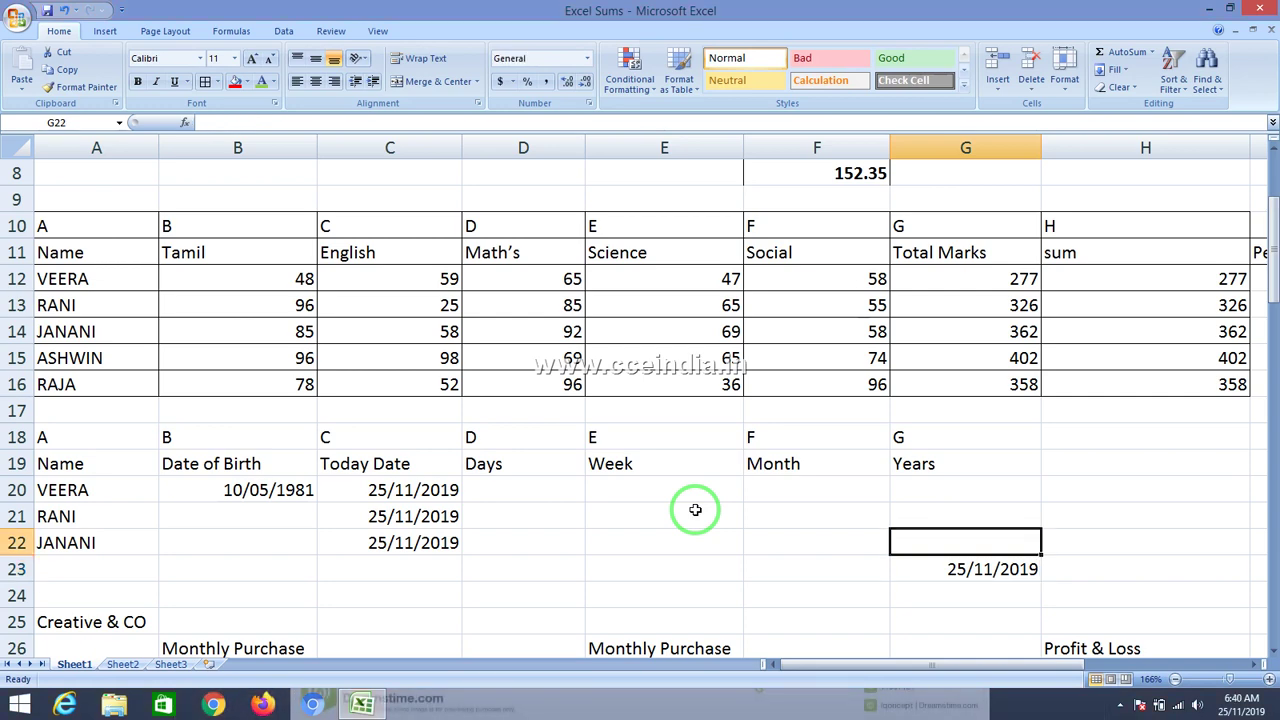
Insert the current time into G22, H21 and E21 and today's date into H22 and E22.
key(ctrl+shift+semicolon)
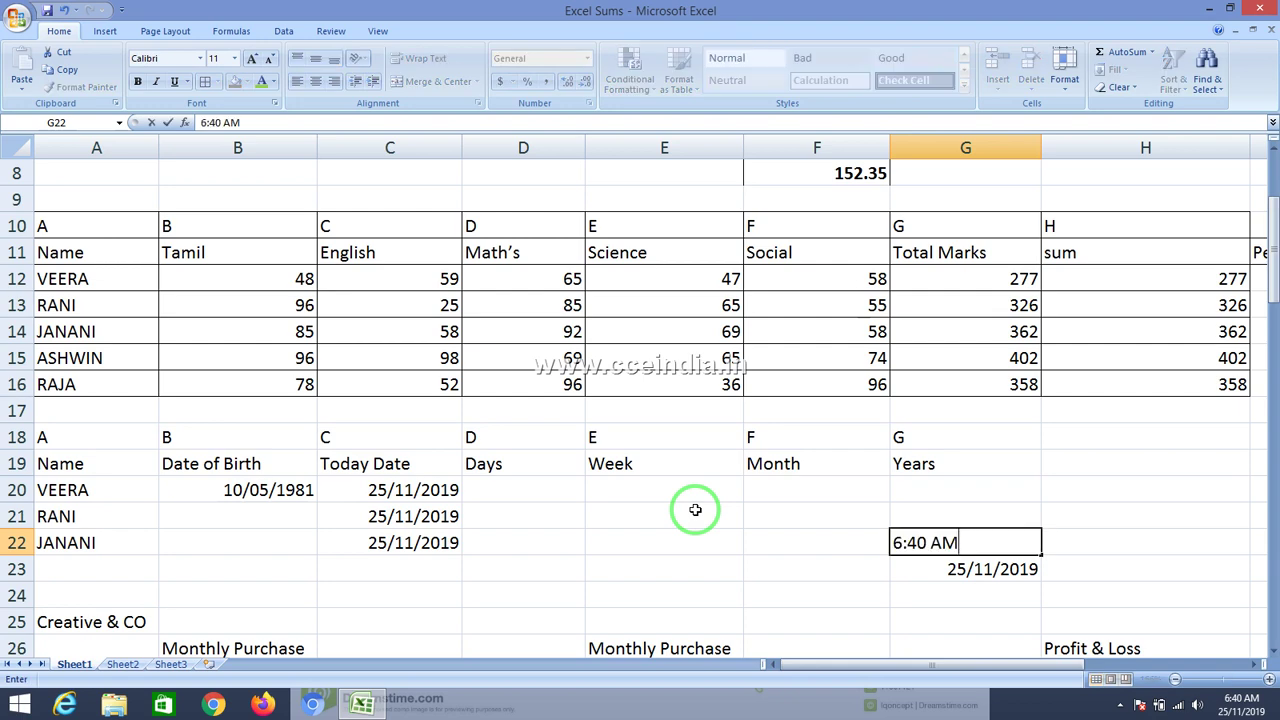
key(Return)
key(Up)
key(Up)
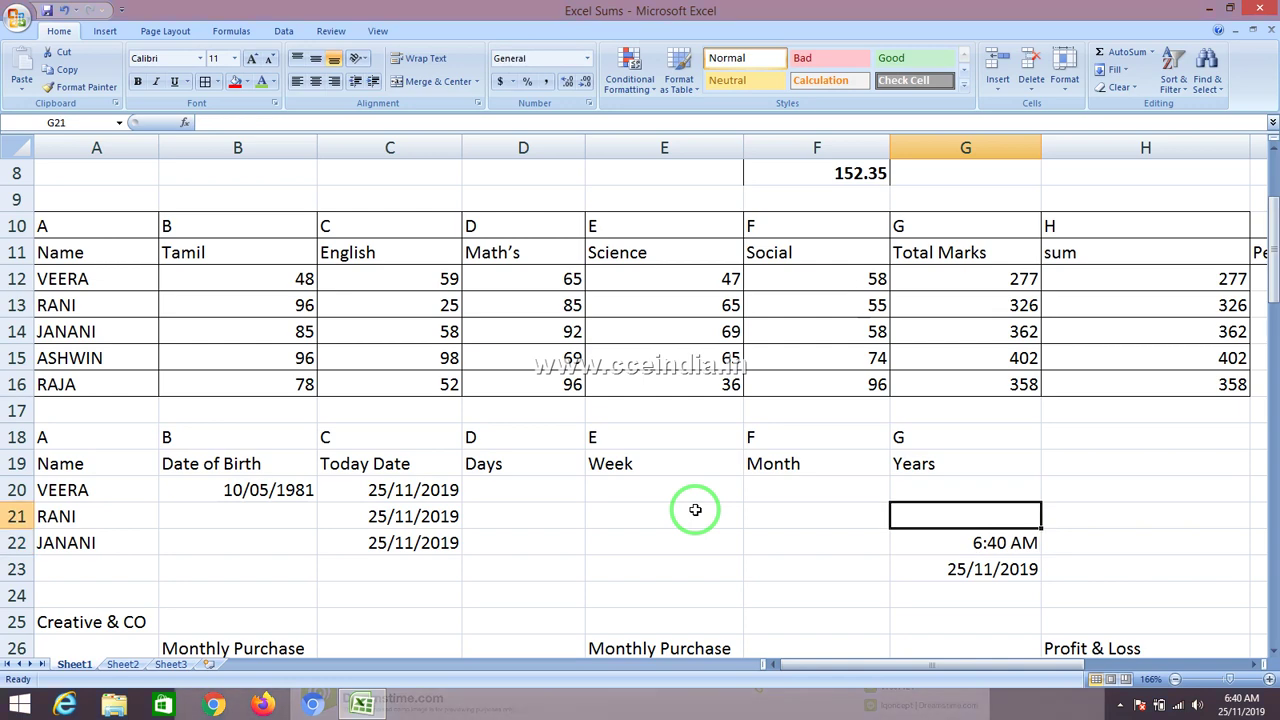
key(Right)
key(ctrl+shift+semicolon)
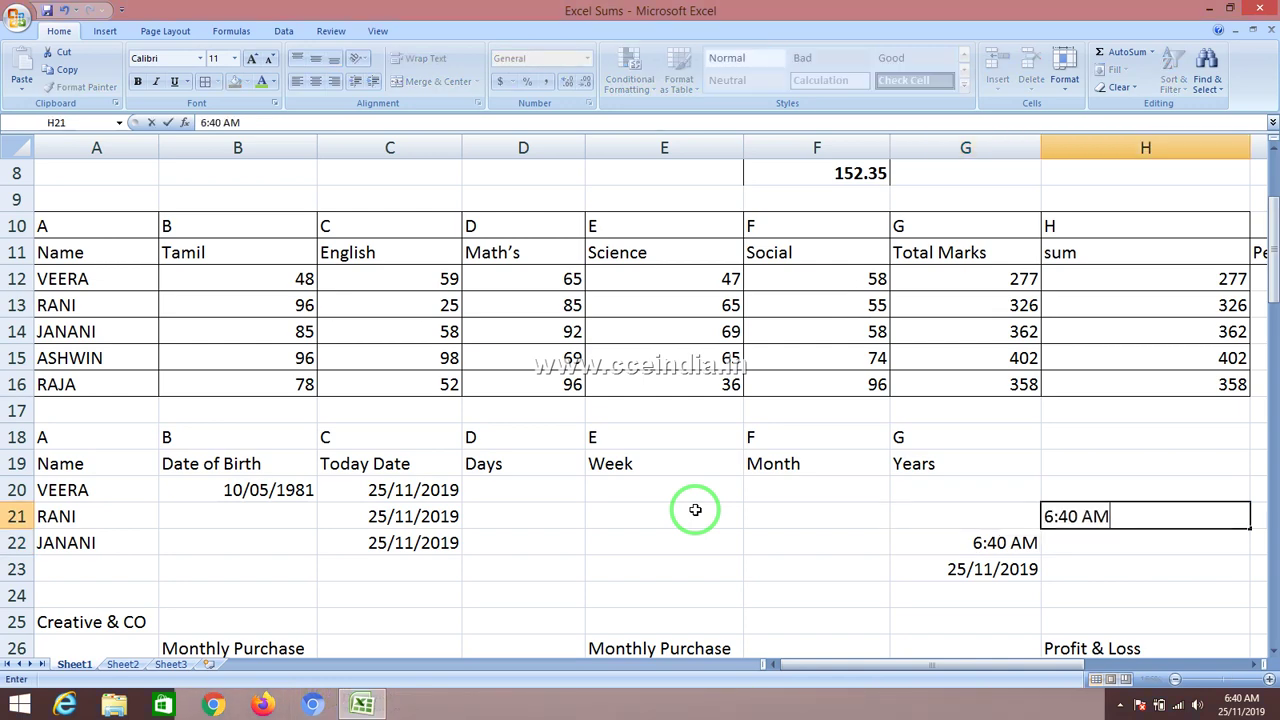
key(Return)
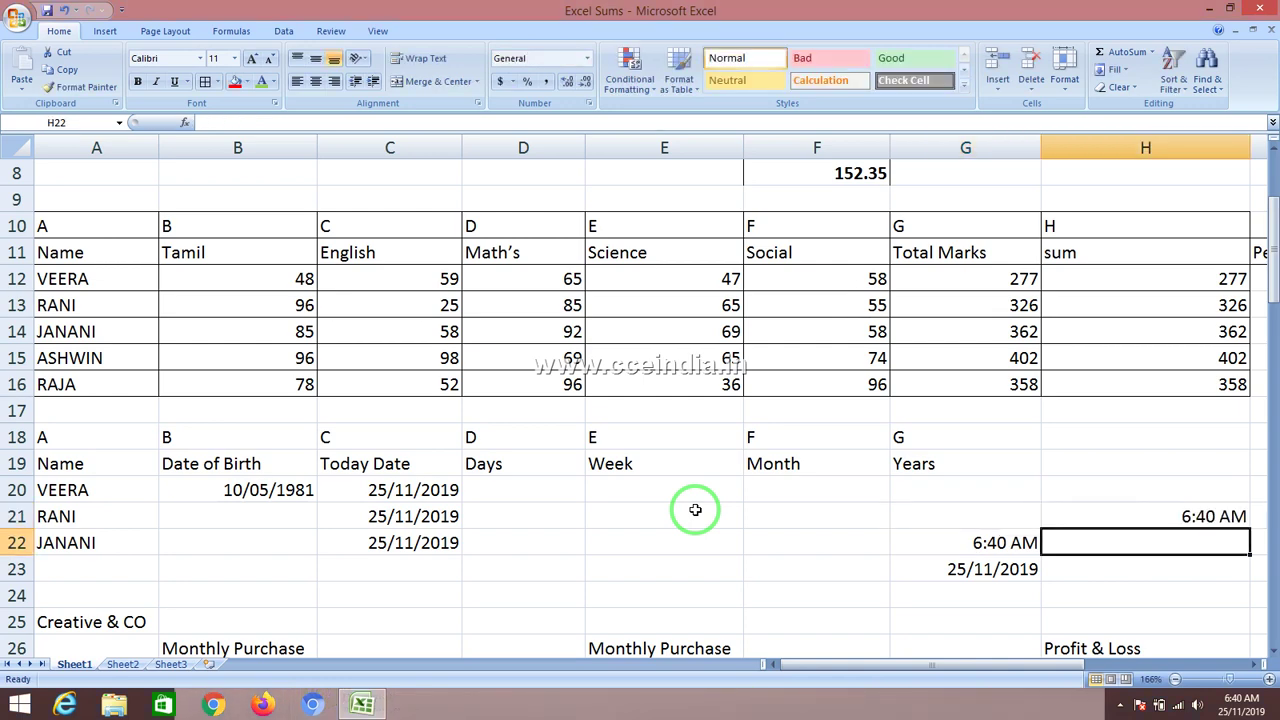
key(ctrl+semicolon)
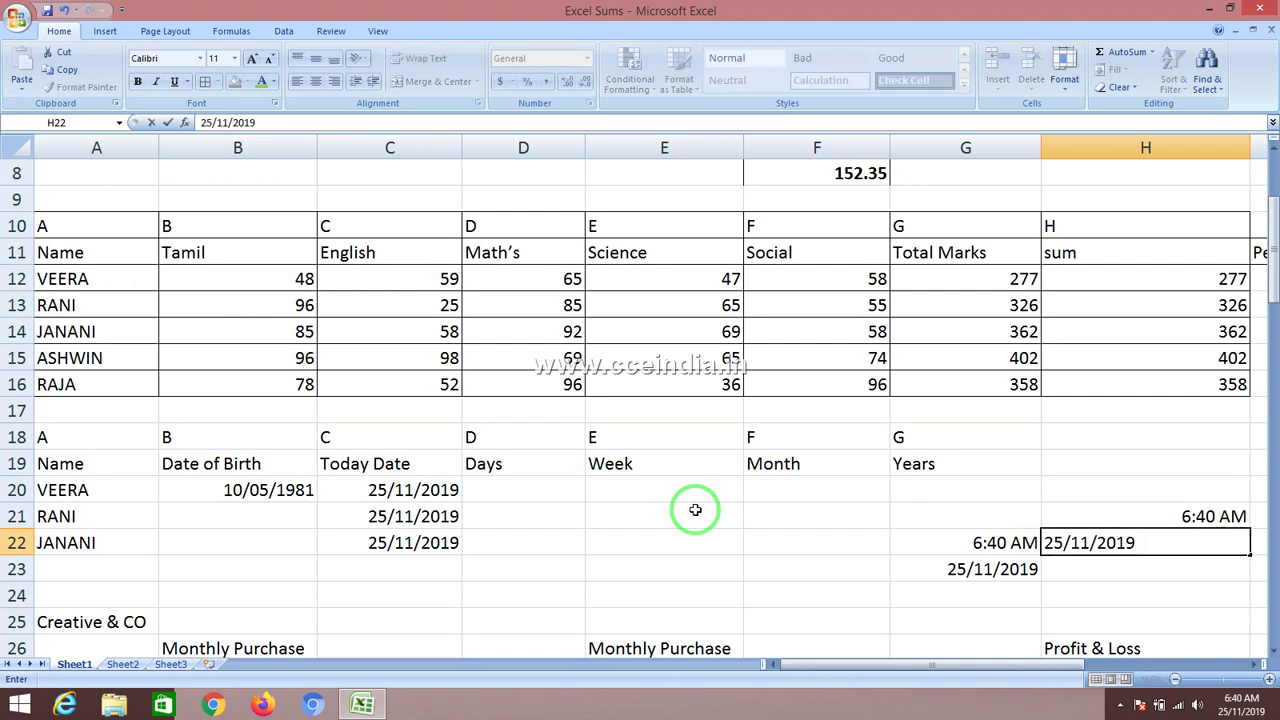
key(Return)
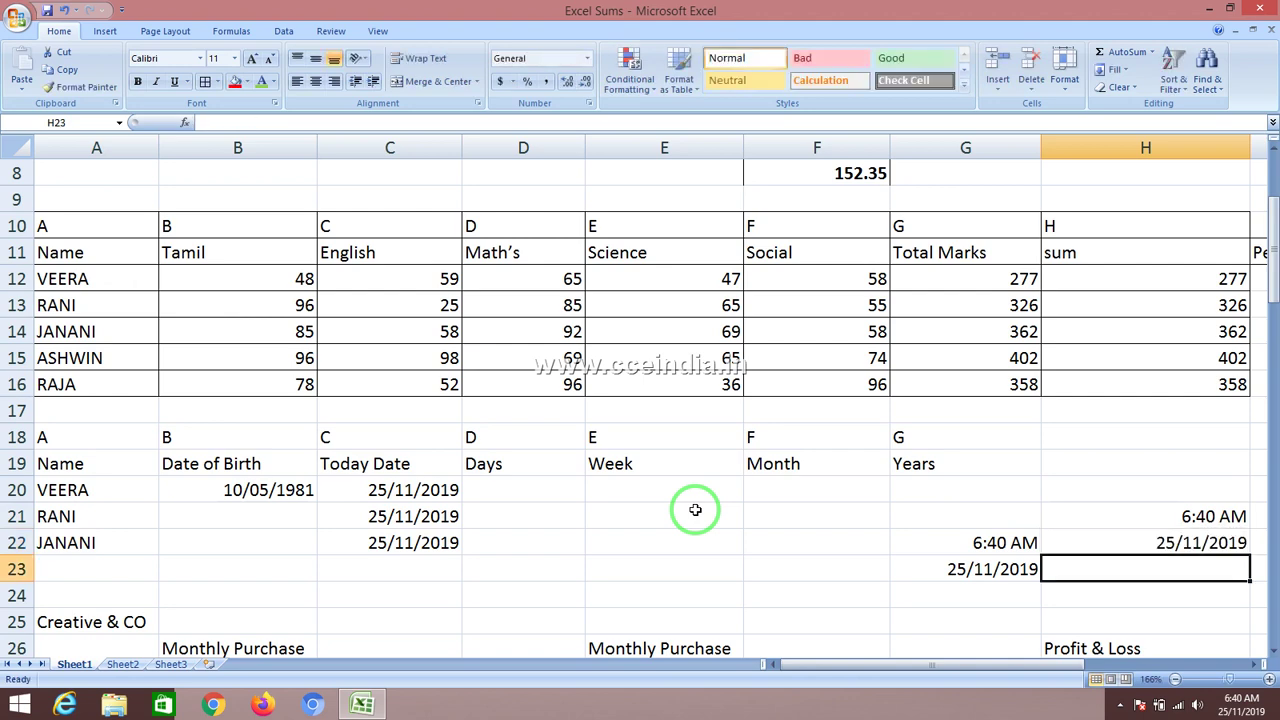
key(Up)
key(Up)
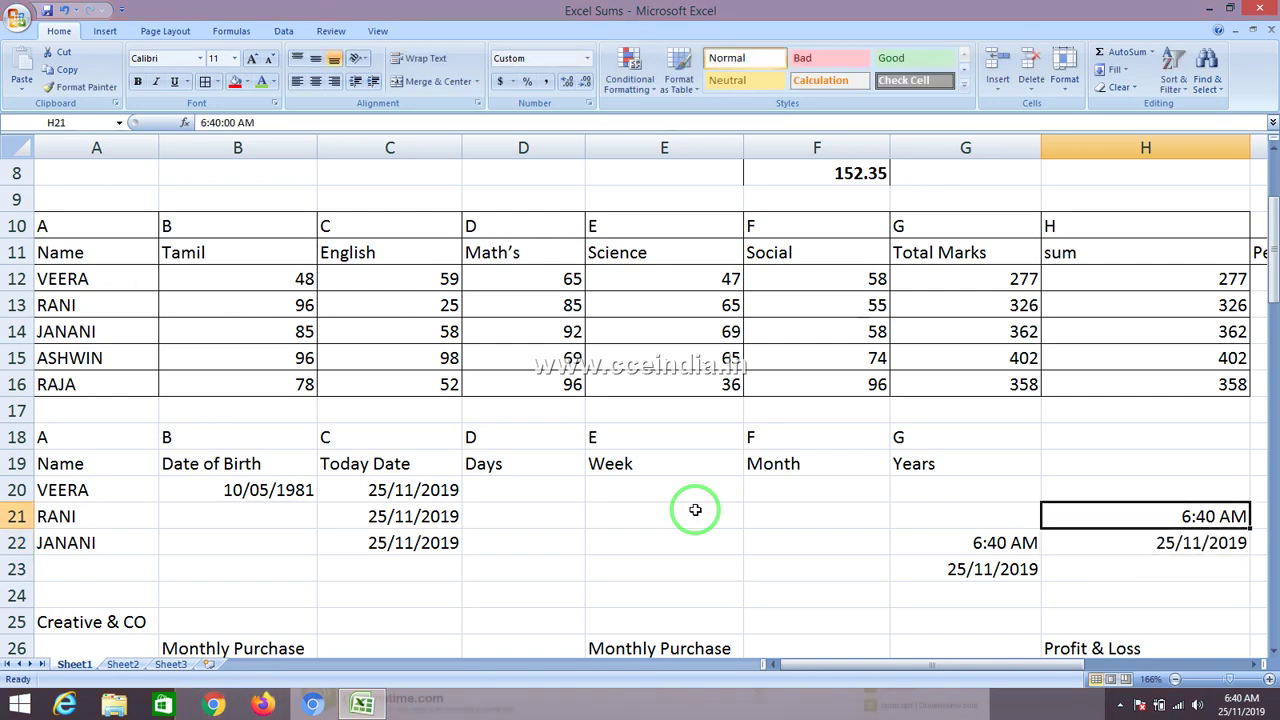
key(Left)
key(Left)
key(Left)
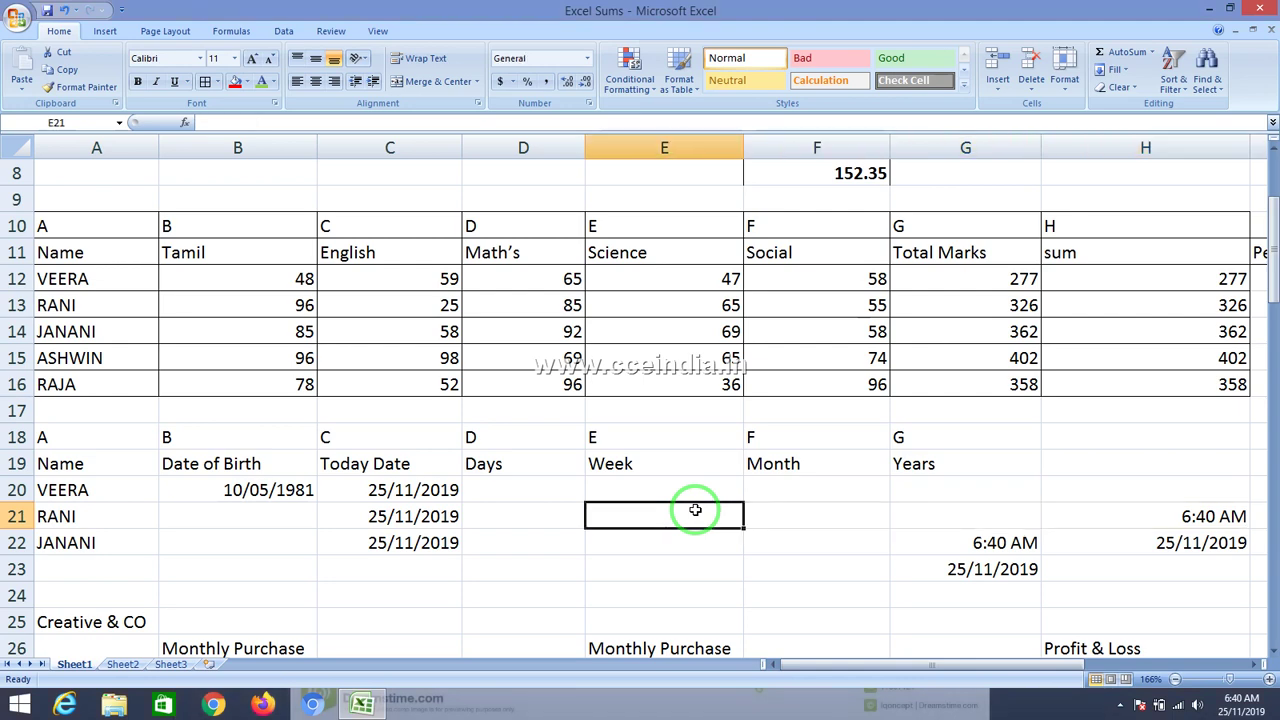
key(ctrl+shift+semicolon)
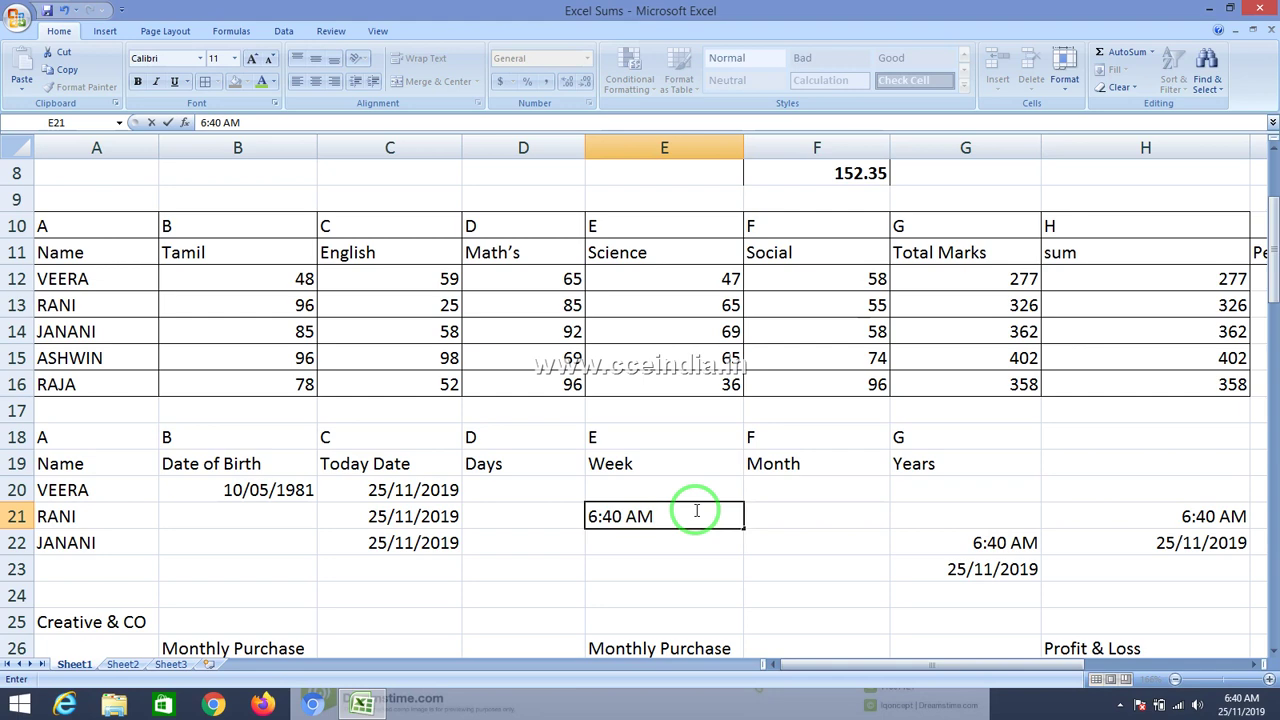
key(Return)
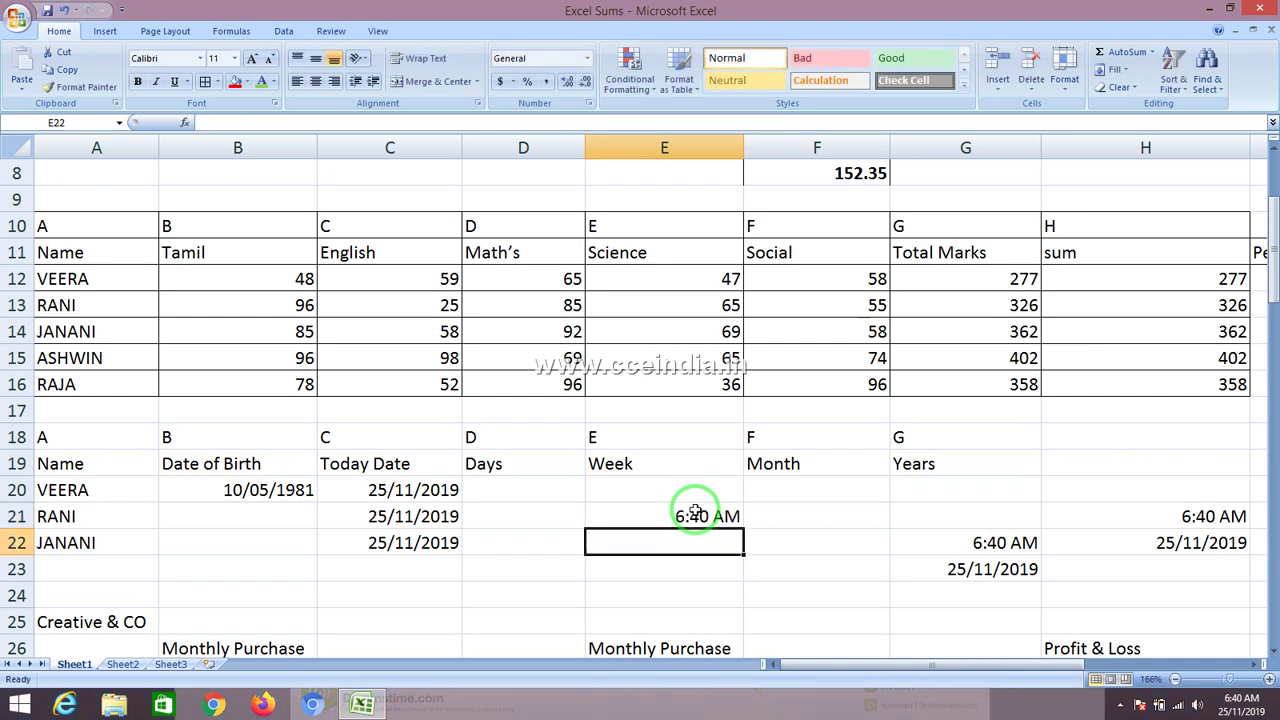
key(ctrl+semicolon)
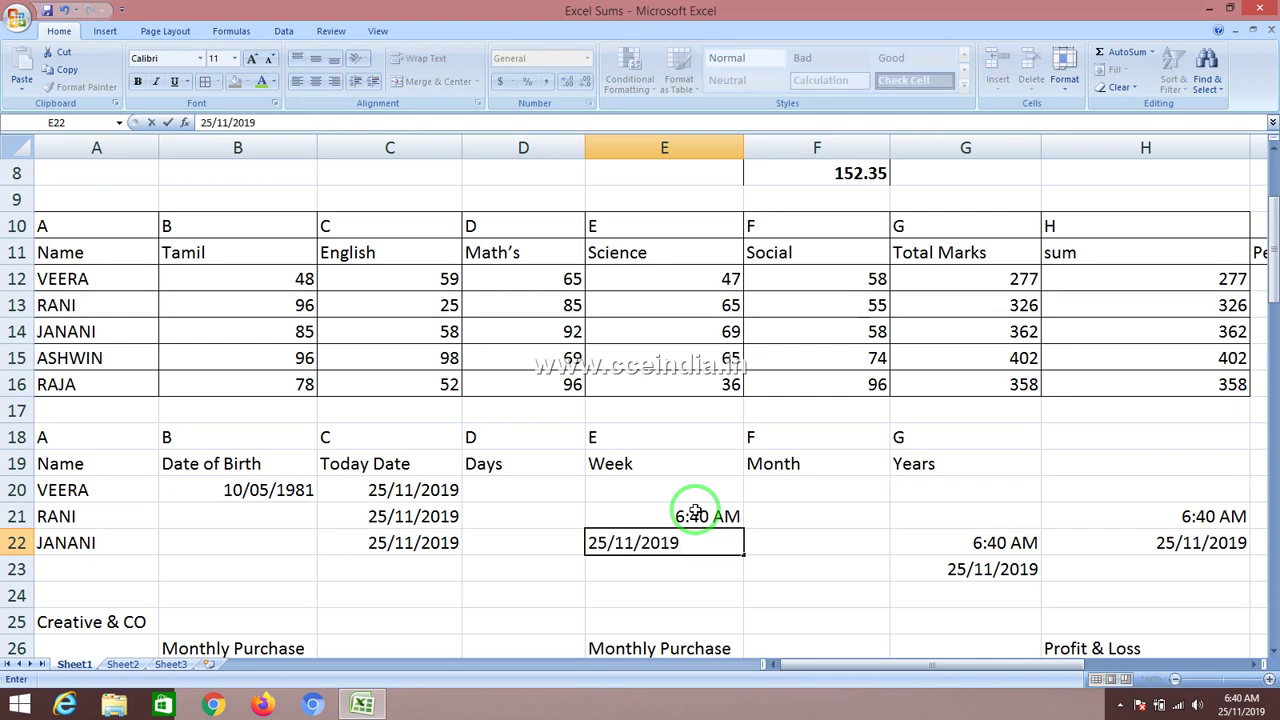
key(Return)
Clear the trial date and times from E22, E21 and G22.
key(Up)
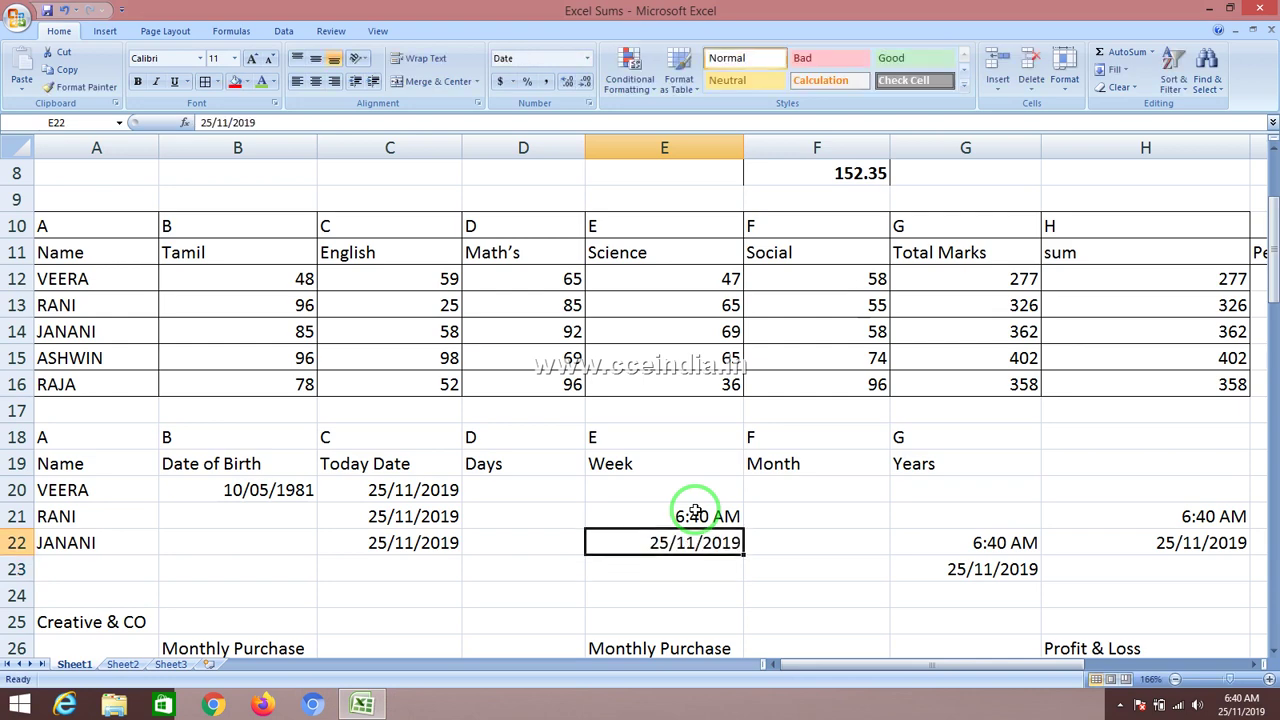
key(Delete)
click(695, 511)
key(Delete)
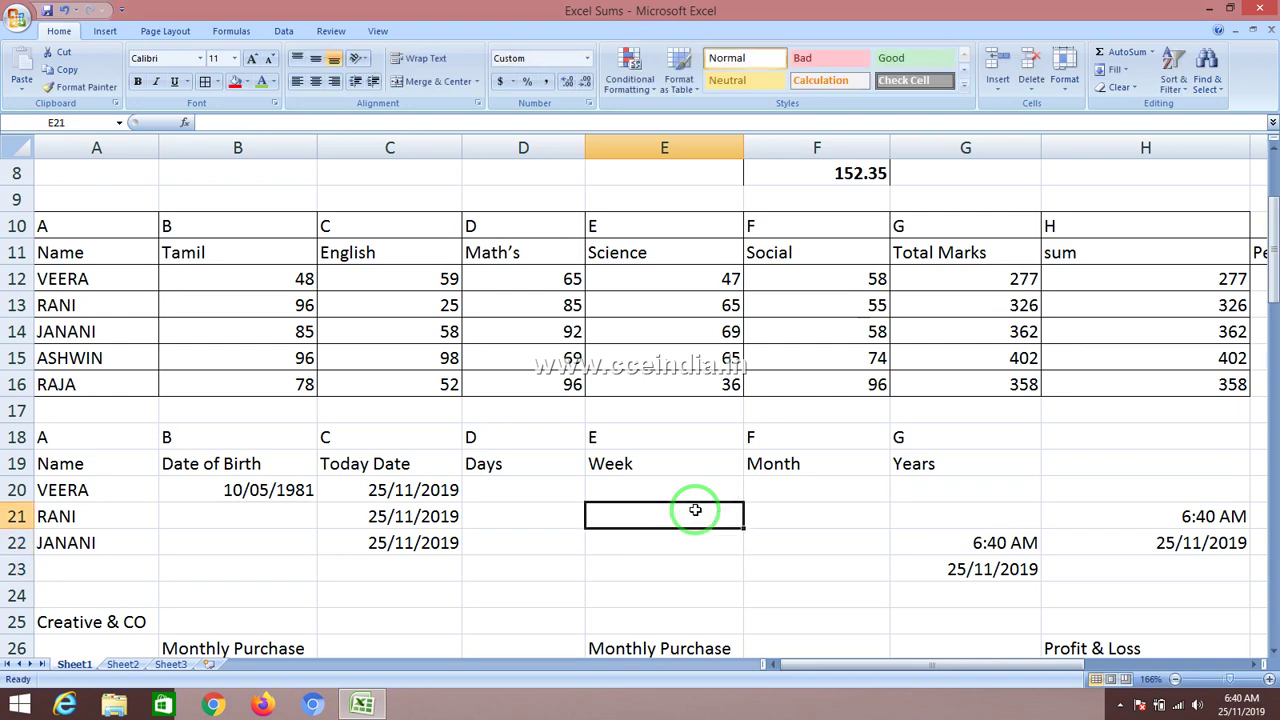
key(Right)
key(Right)
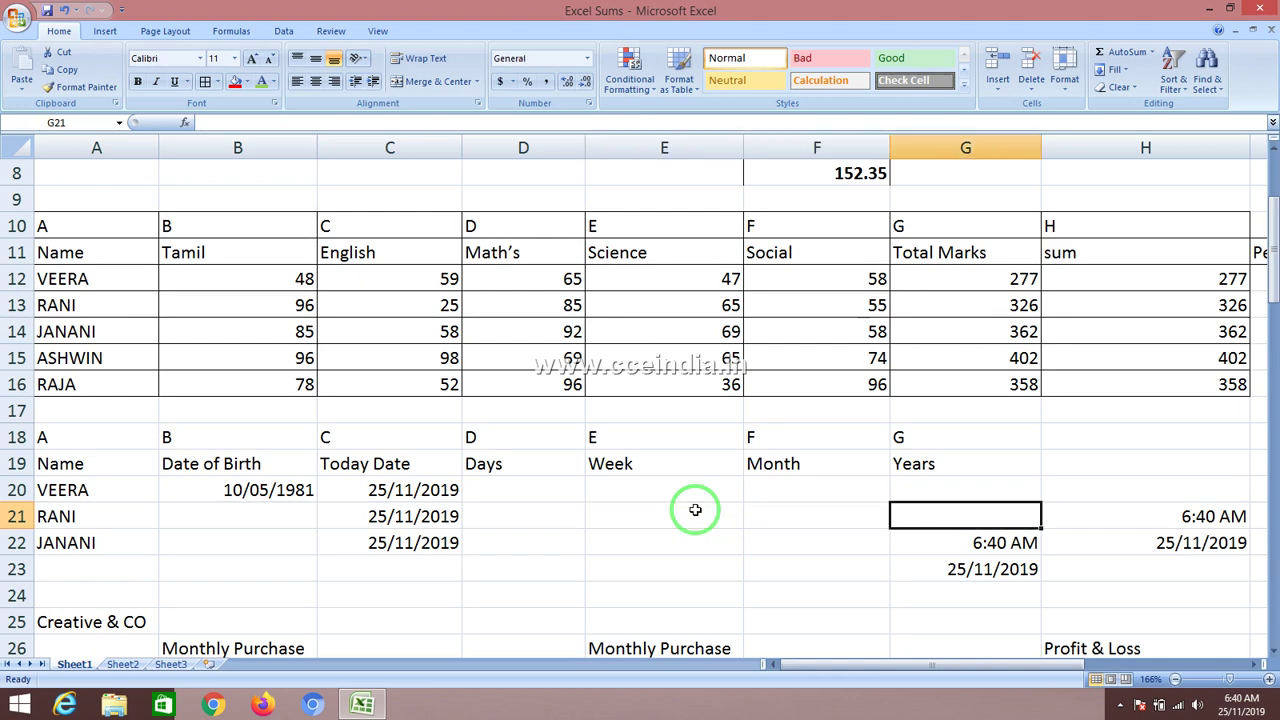
key(Down)
key(Delete)
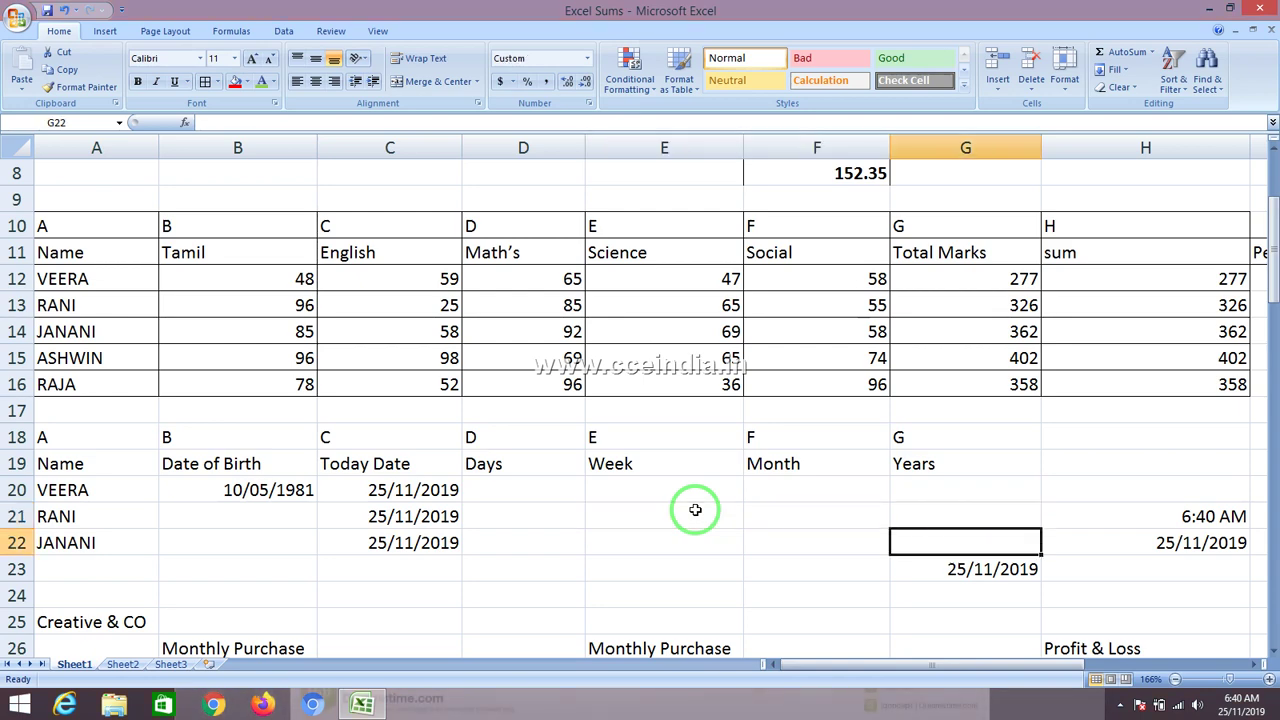
Clear the remaining trial entries from G23, H22 and H21, ending at B21.
key(Down)
key(Home)
key(Right)
key(Right)
key(Right)
key(Right)
key(Right)
key(Right)
key(Right)
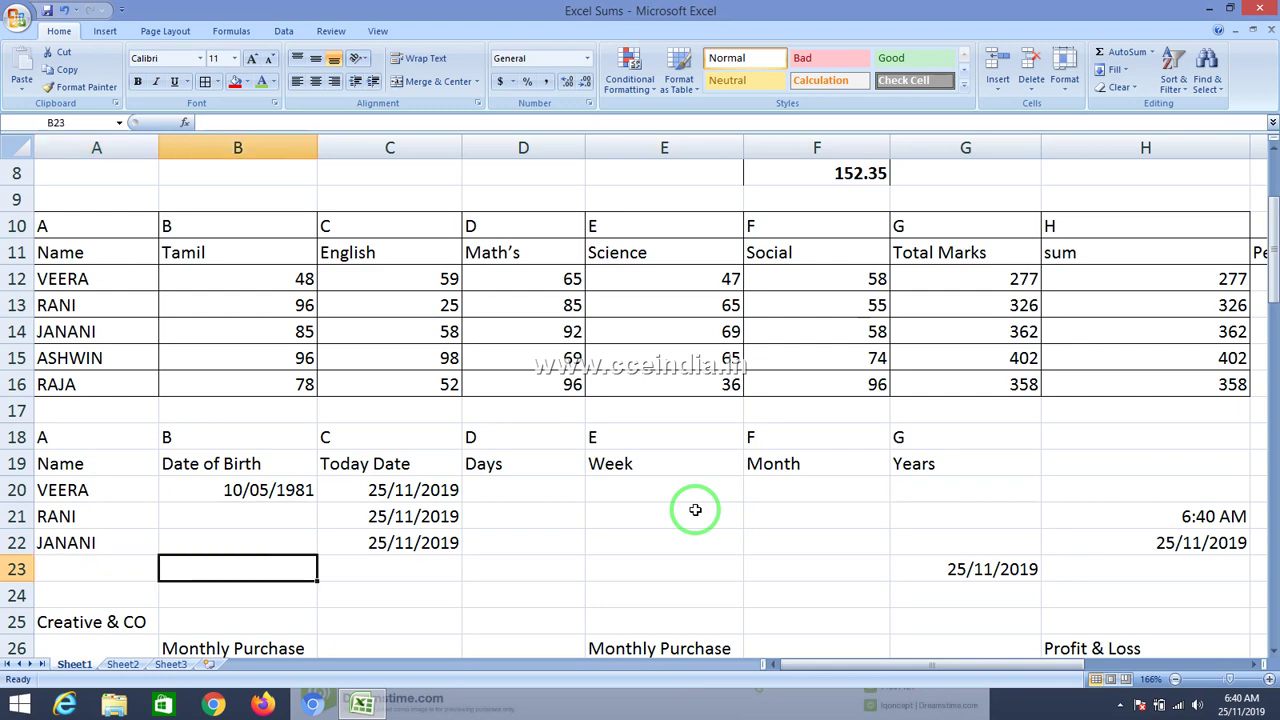
key(Left)
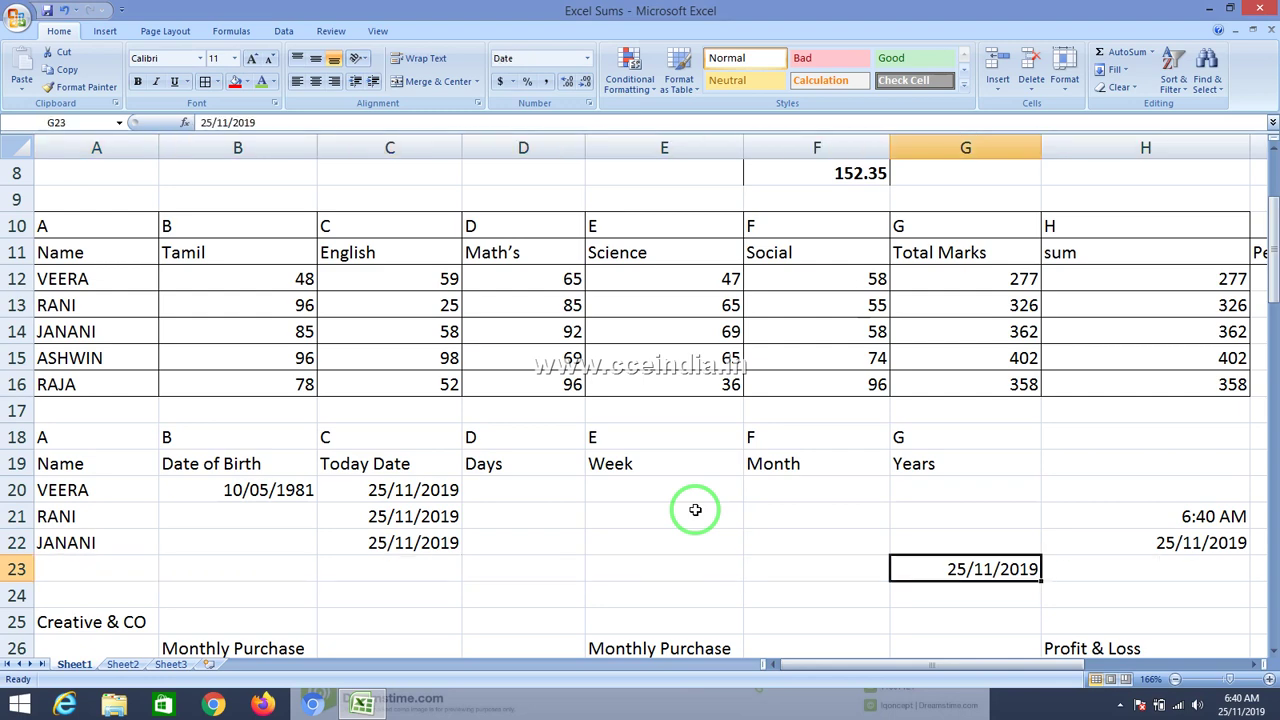
key(Delete)
key(Right)
key(Up)
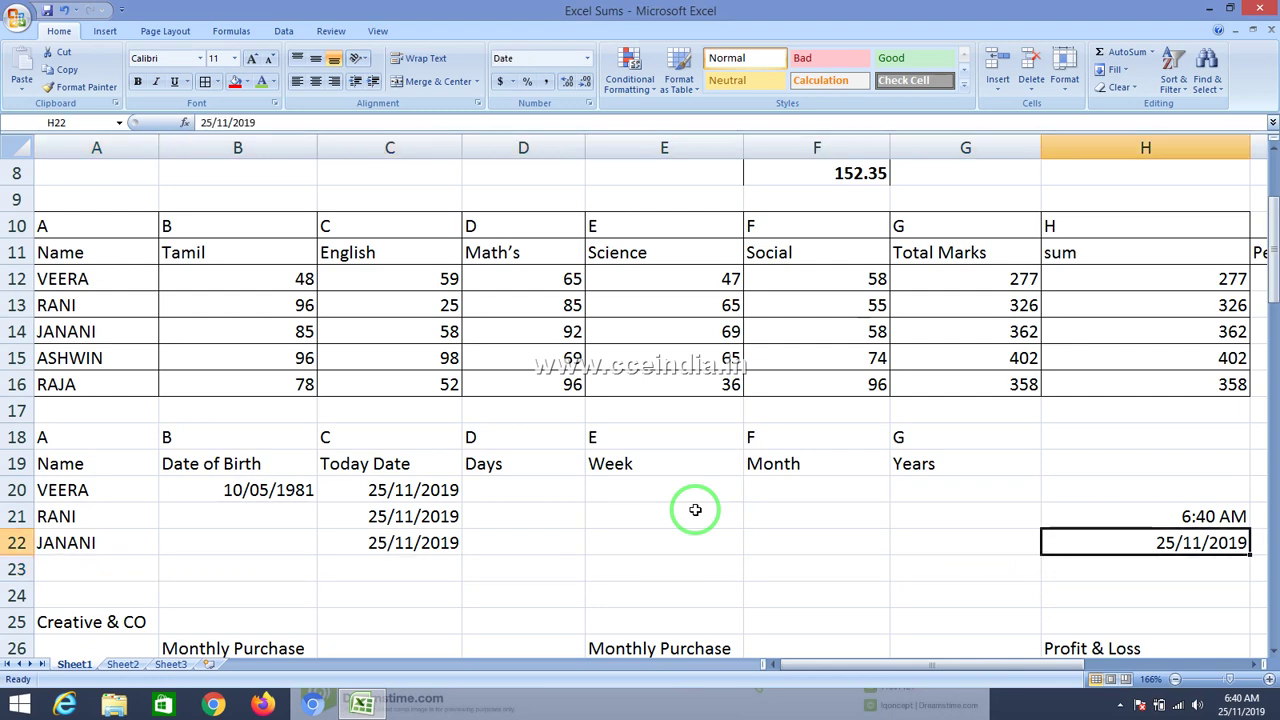
key(Delete)
key(Up)
key(Home)
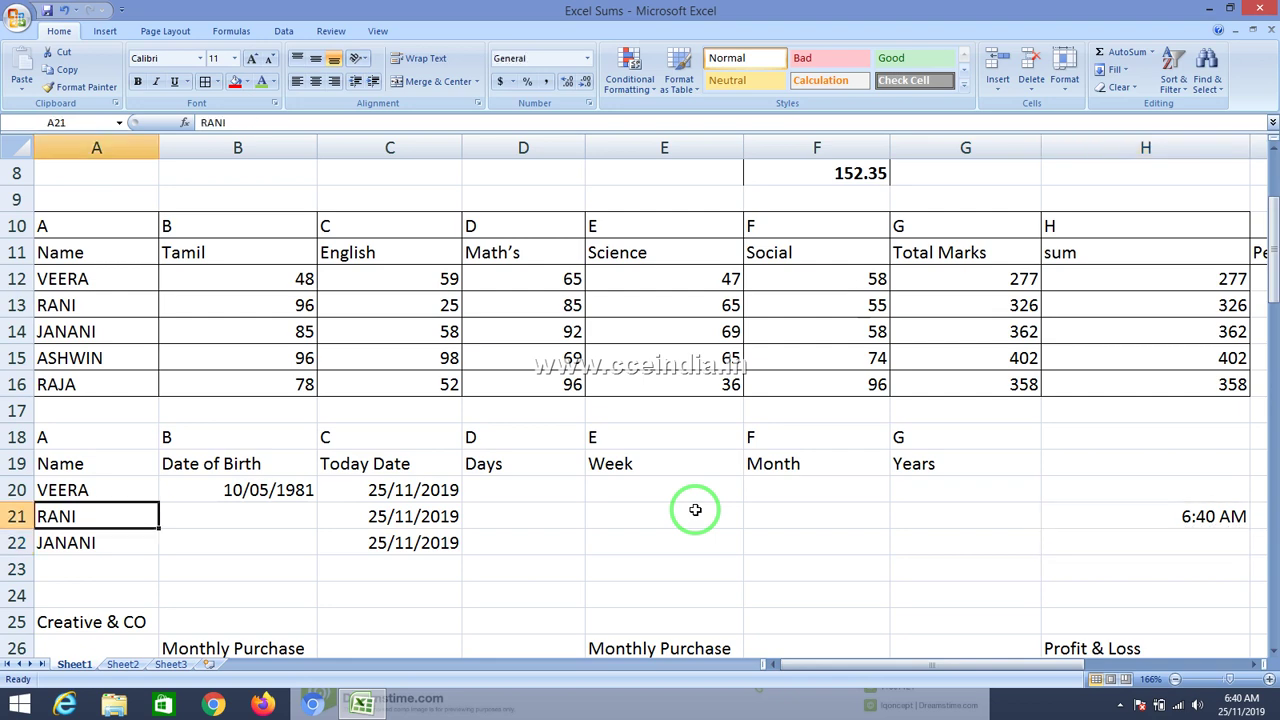
key(Right)
key(Right)
key(Right)
key(Right)
key(Right)
key(Right)
key(Right)
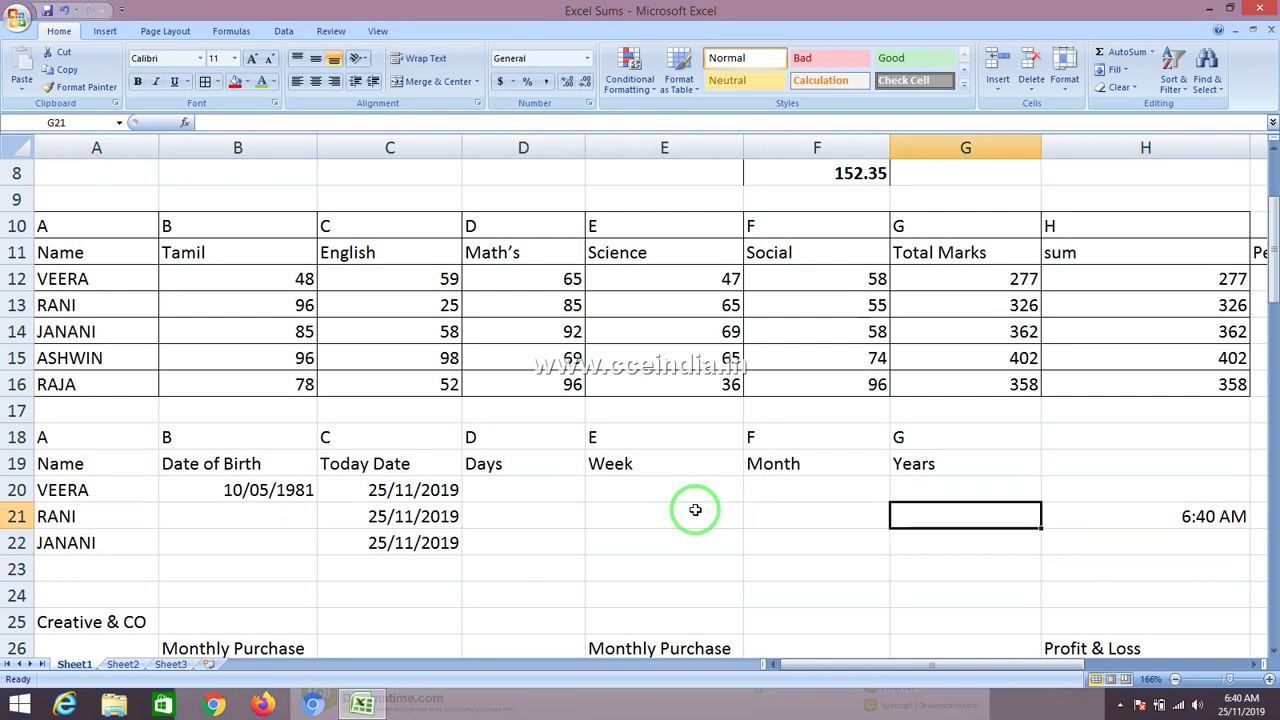
key(Delete)
key(Left)
key(Left)
key(Left)
key(Left)
key(Left)
key(Left)
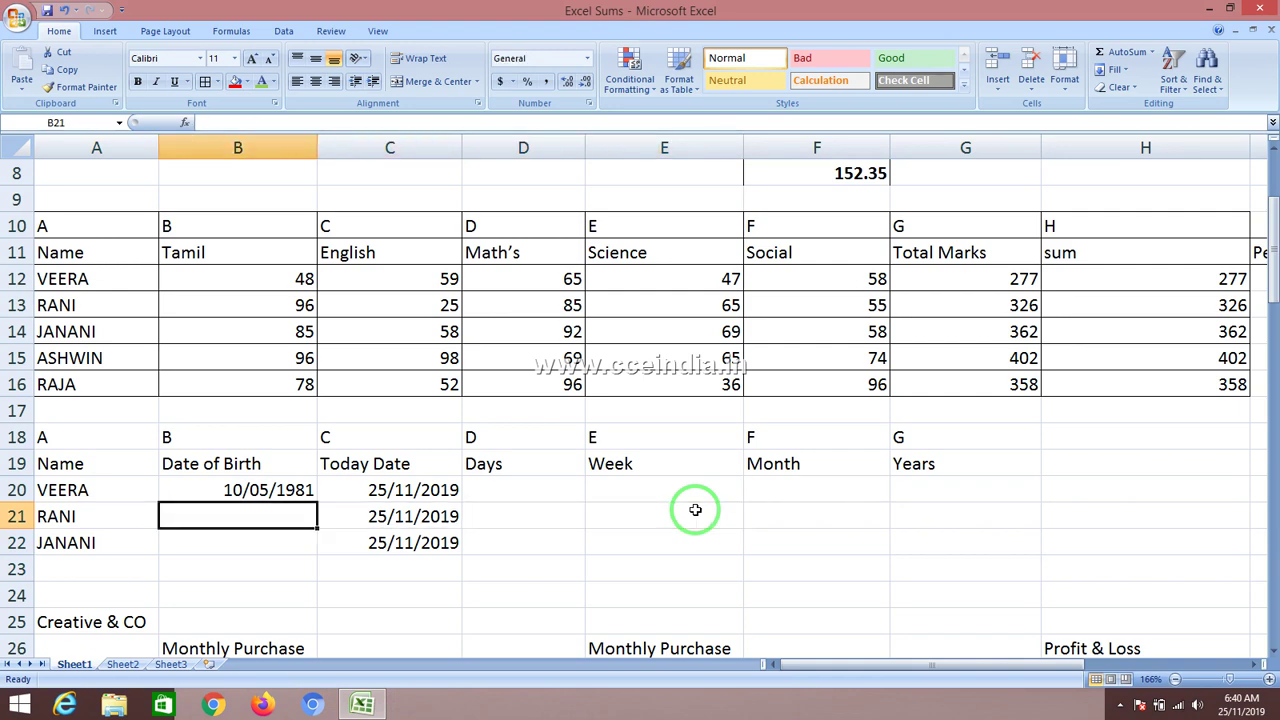
Enter birth dates 09/10/1986 in B21 and 11/06/2019 in B22.
text(09/1)
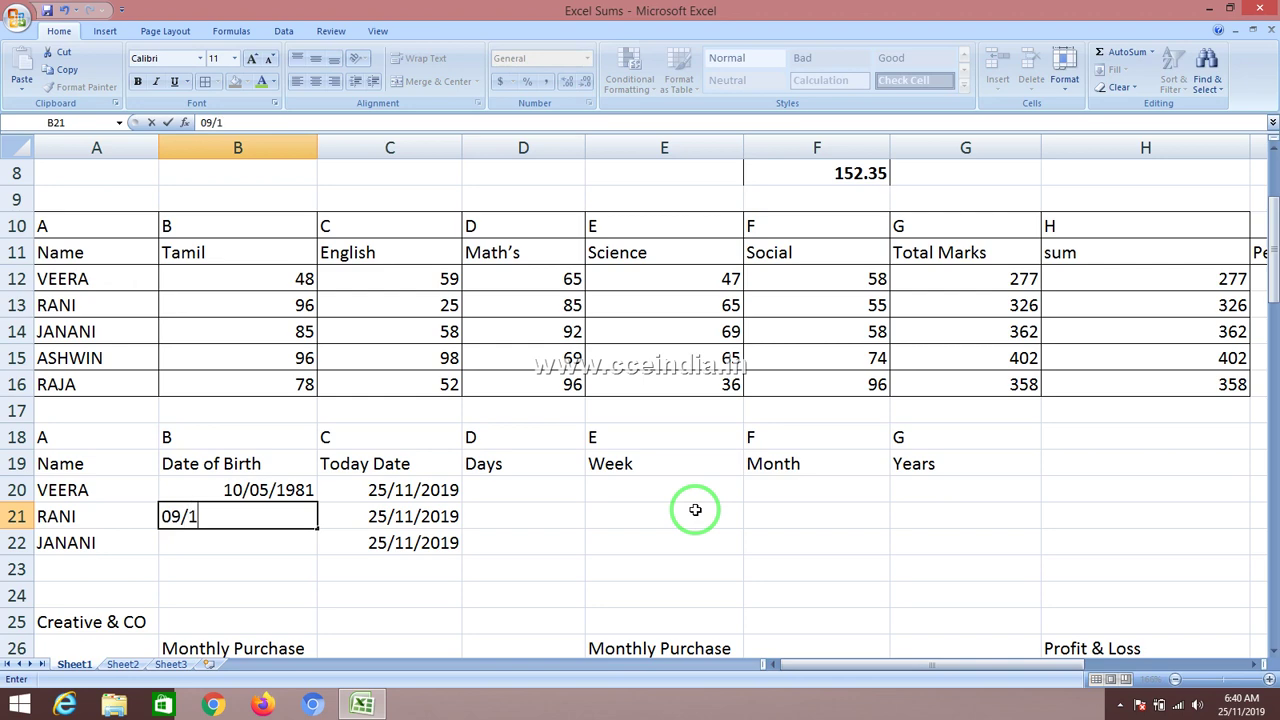
text(0/)
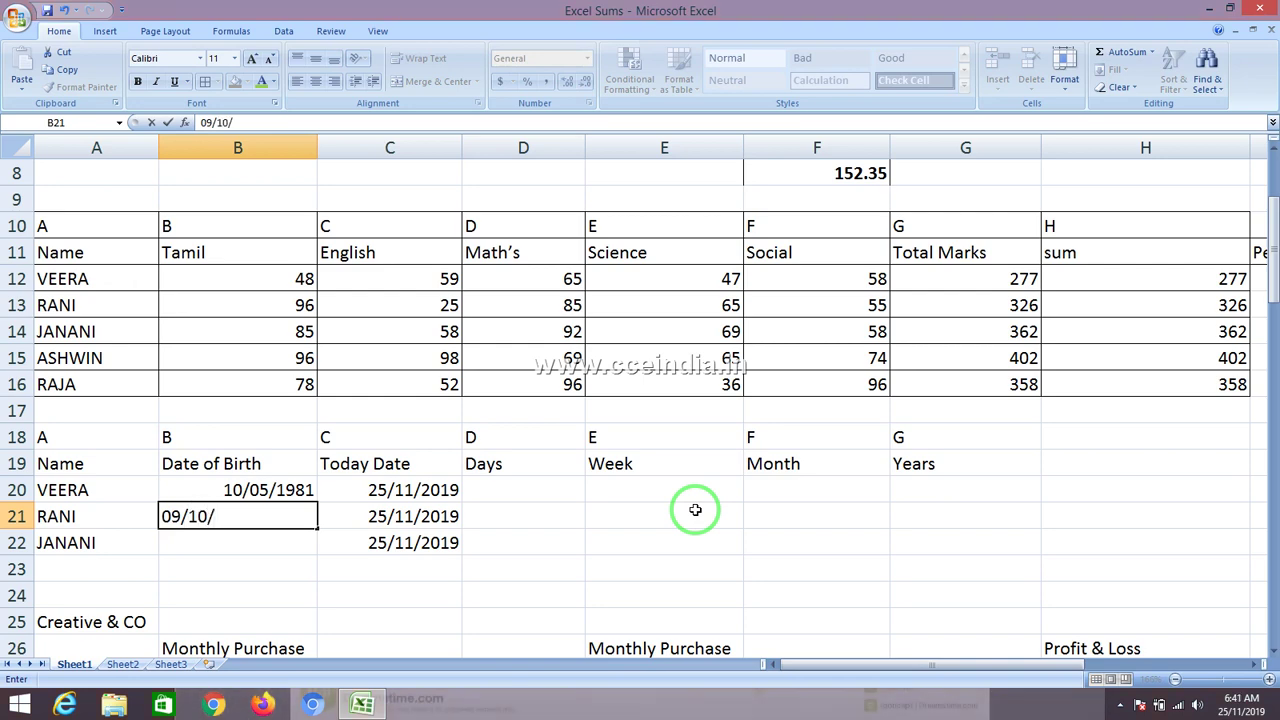
text(198)
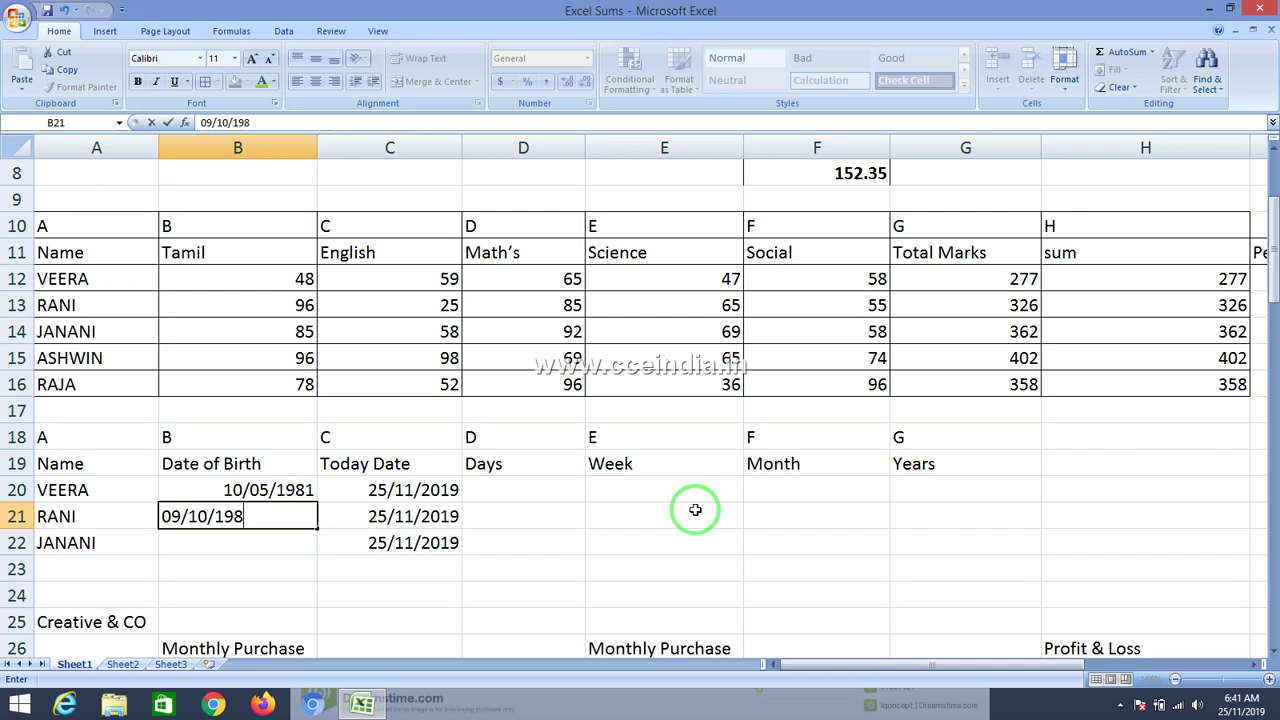
text(6)
key(Return)
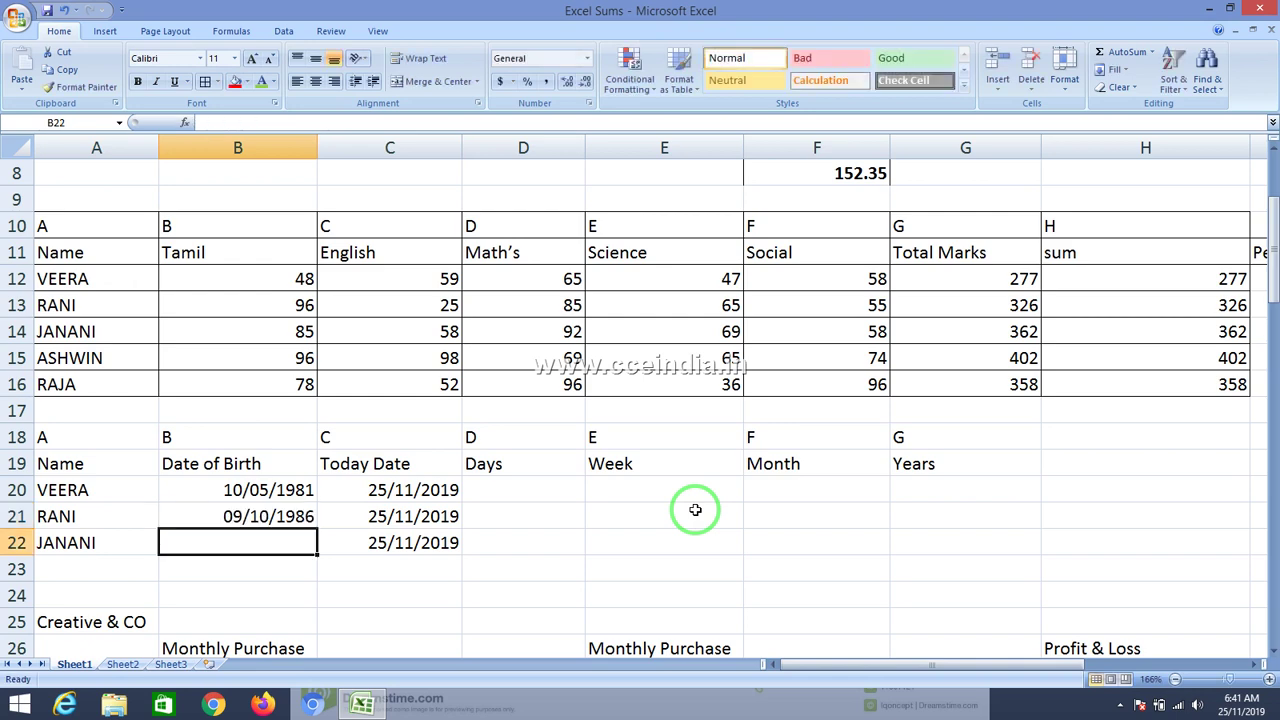
text(0)
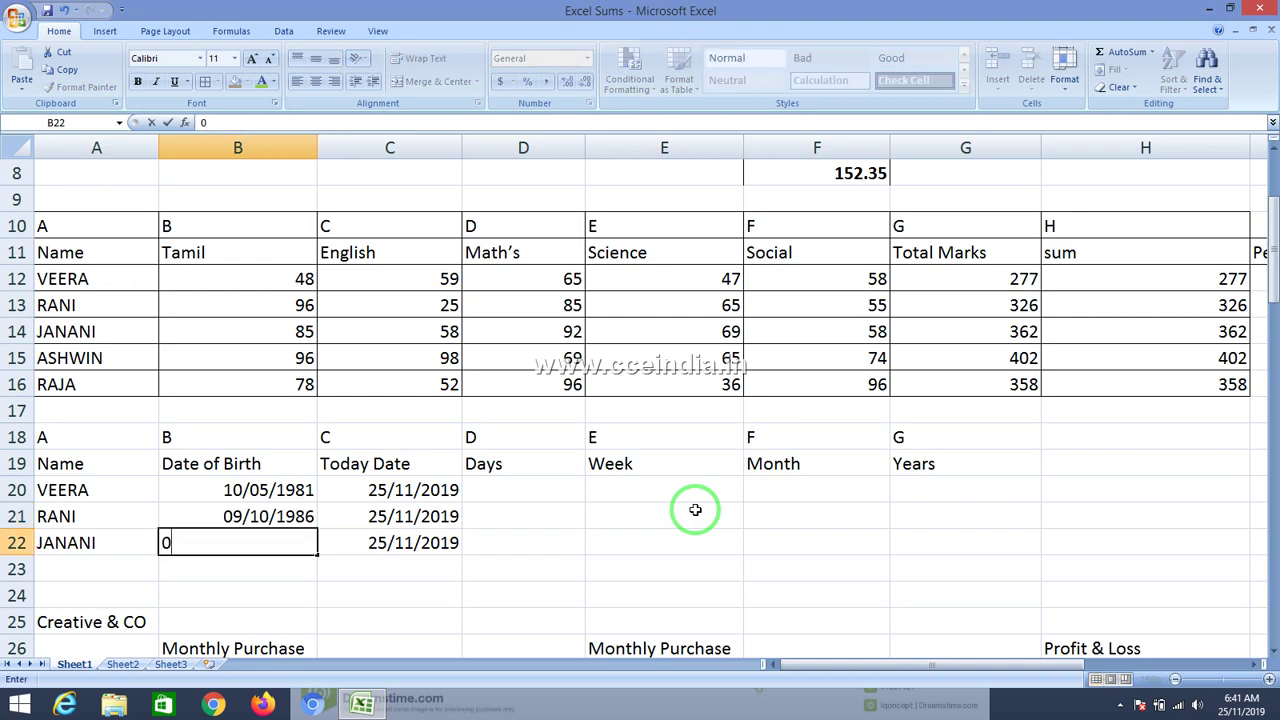
key(BackSpace)
text(11)
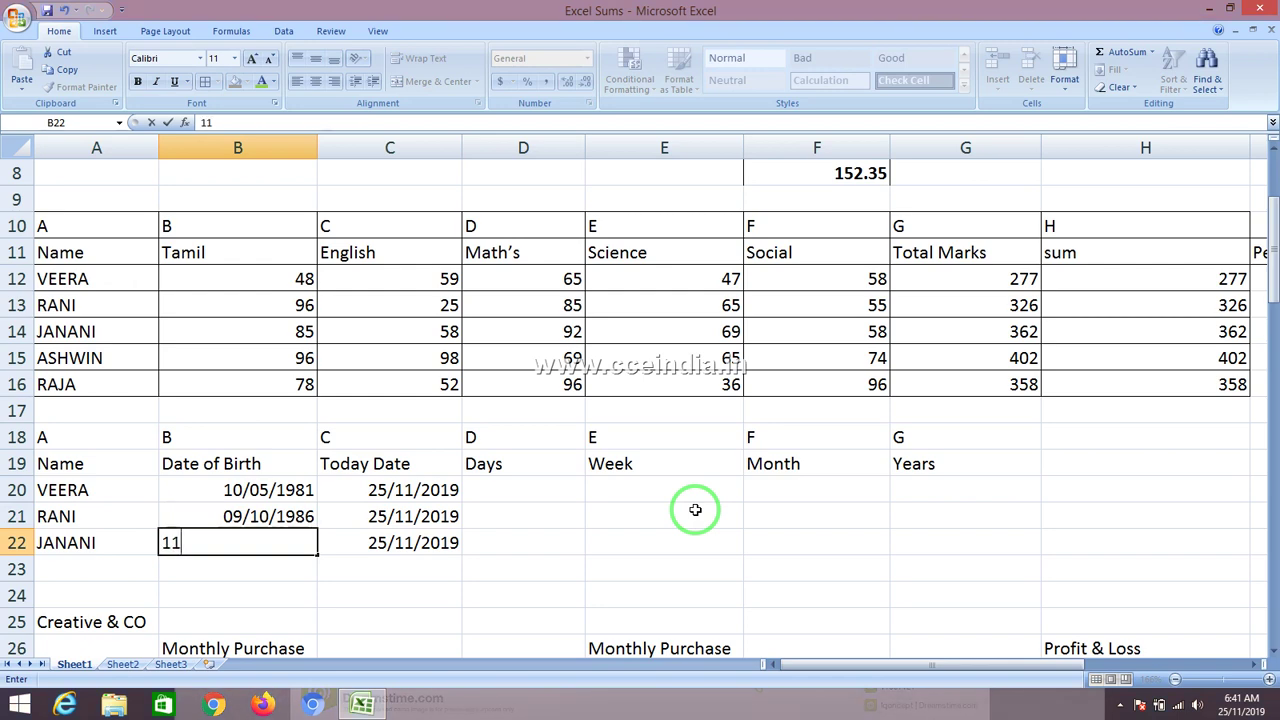
text(/06)
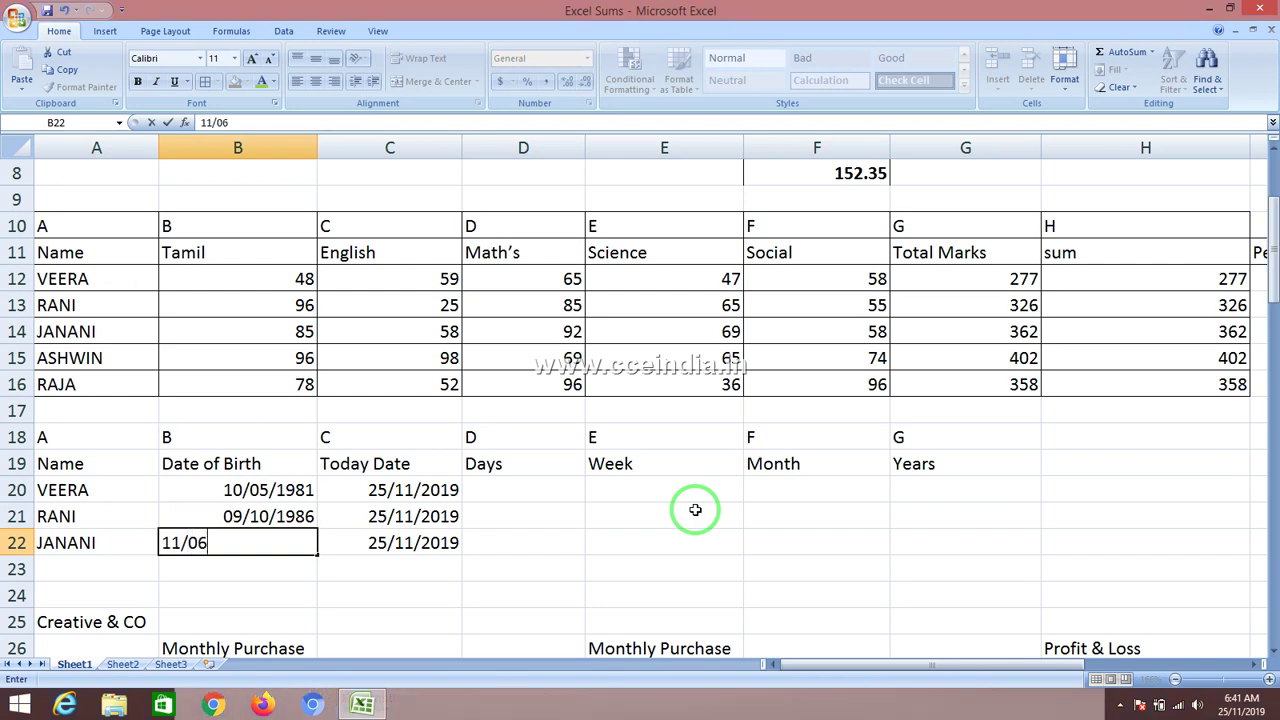
text(/2019)
key(Return)
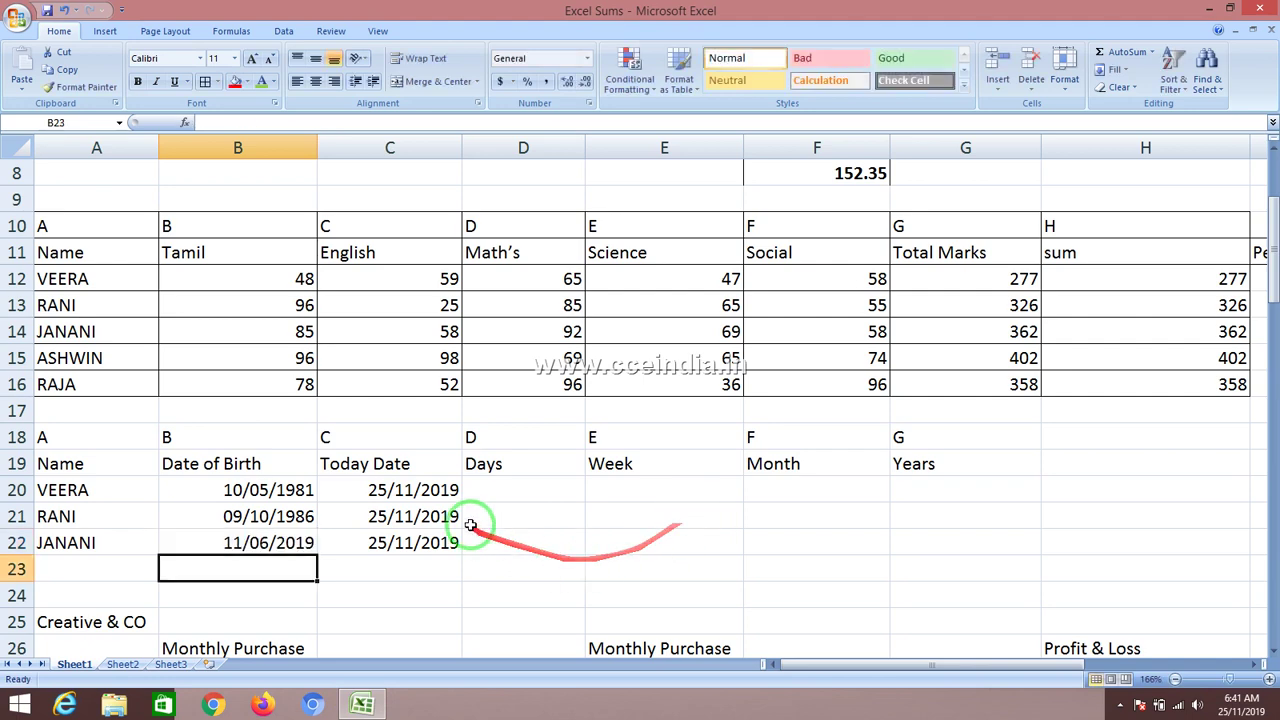
Enter =C20-B20 in D20 and fill it down to D22 for days lived.
click(508, 488)
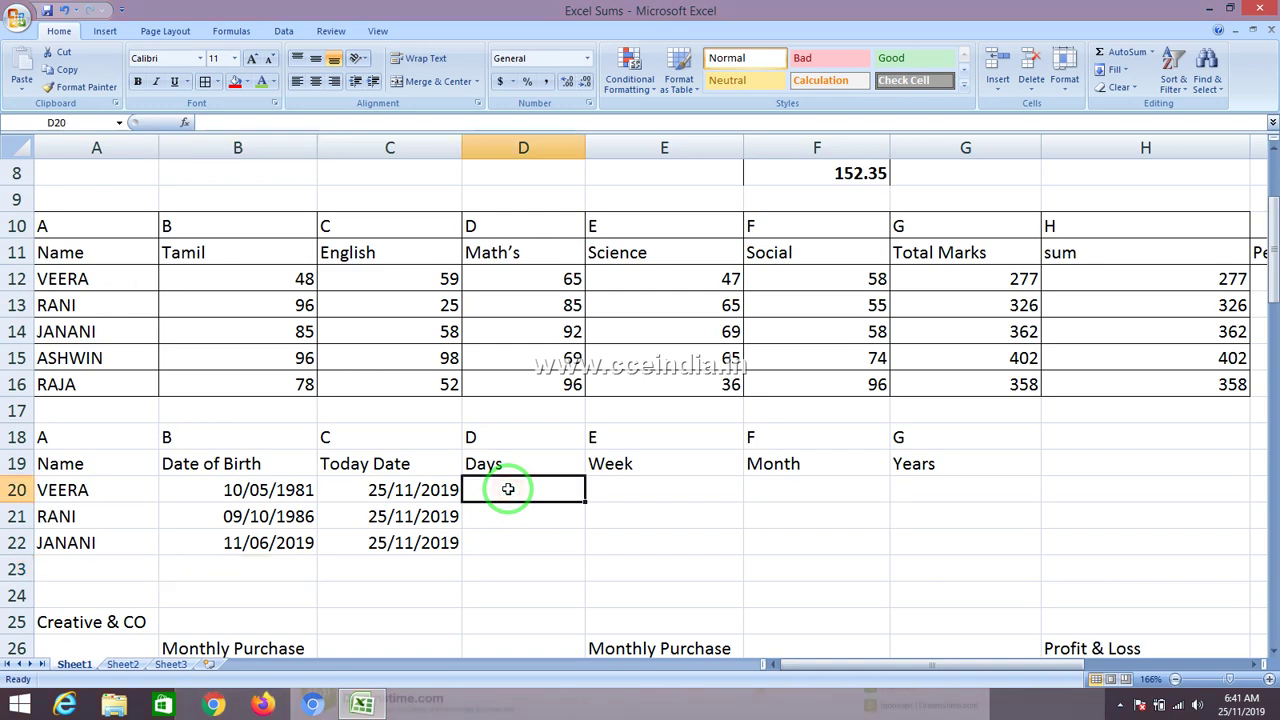
text(=)
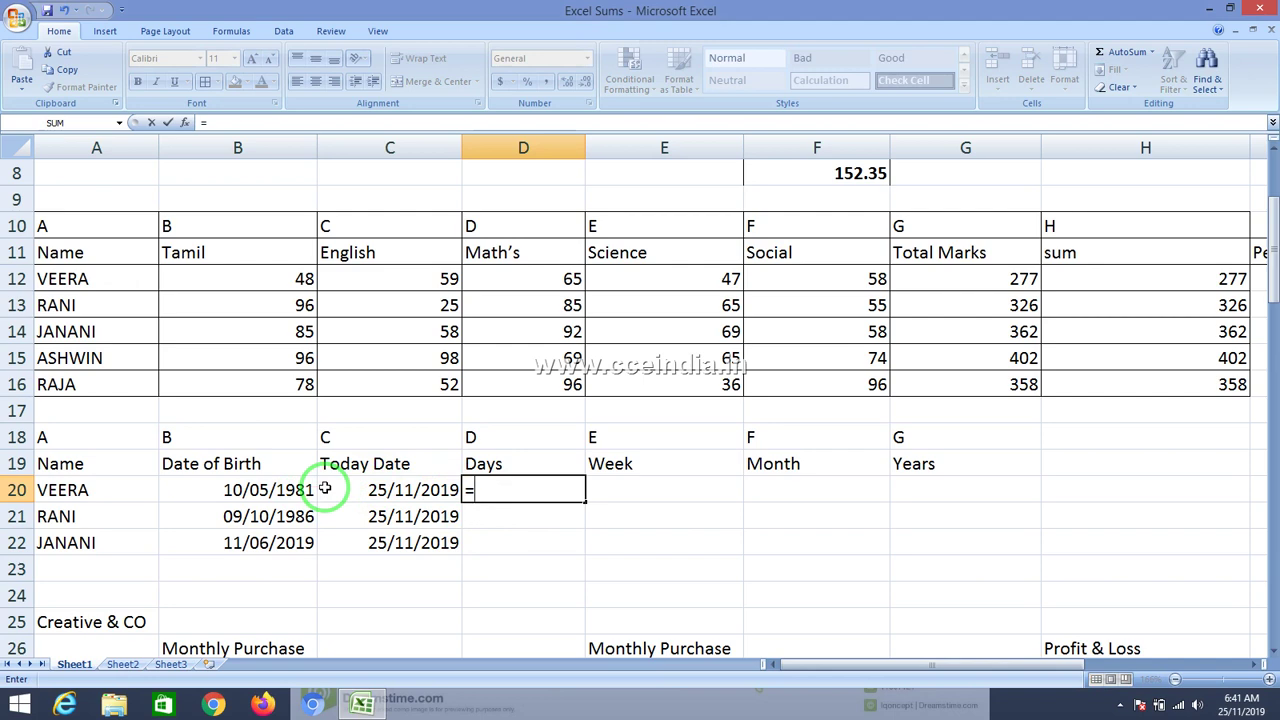
click(400, 490)
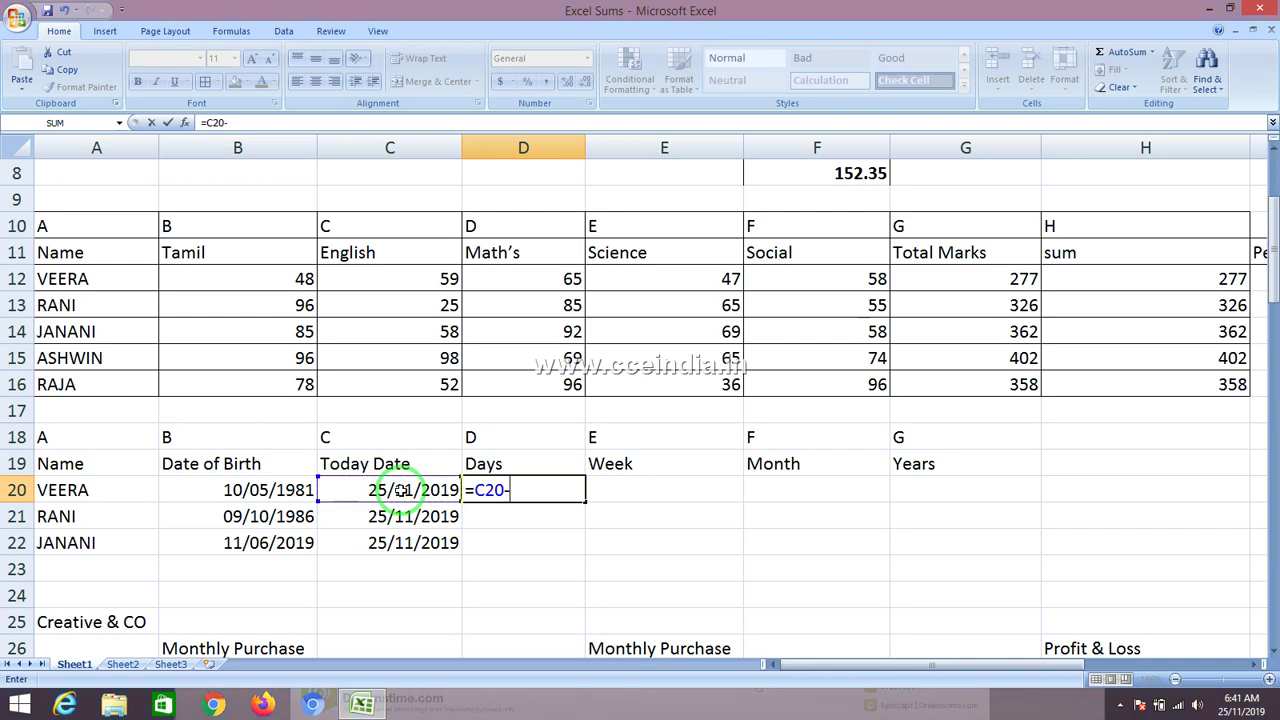
text(-)
click(288, 488)
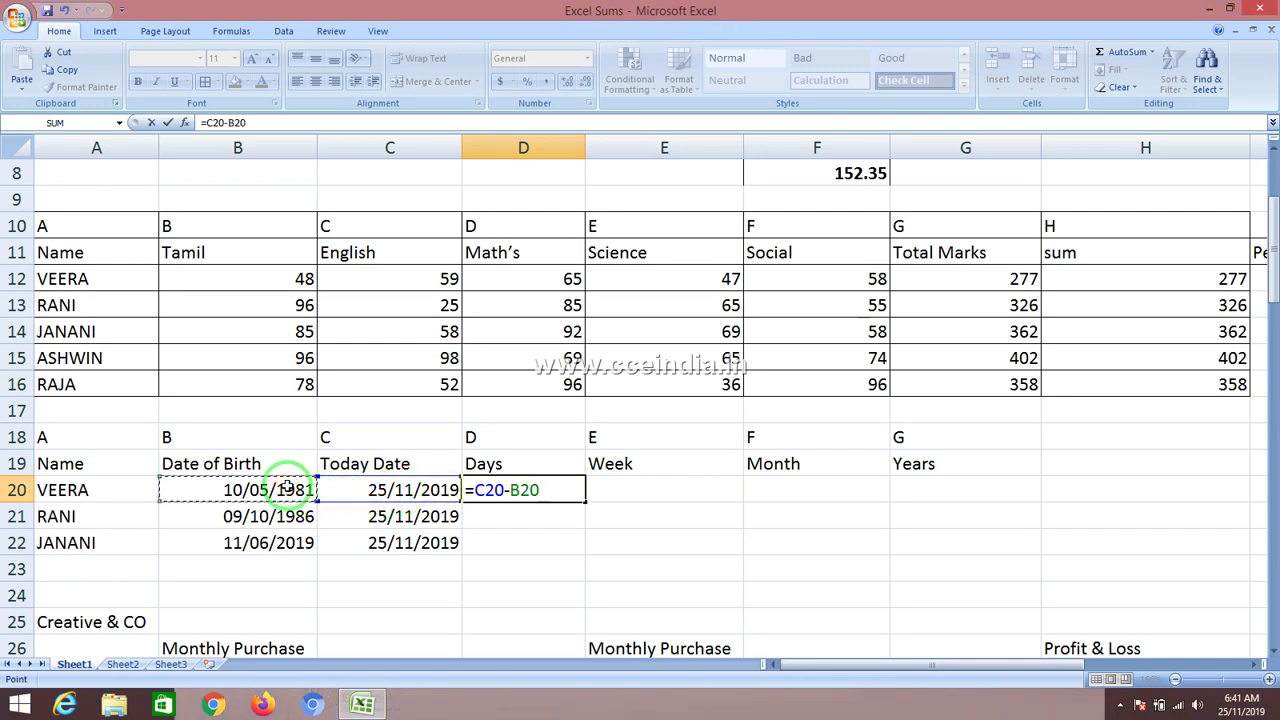
key(Return)
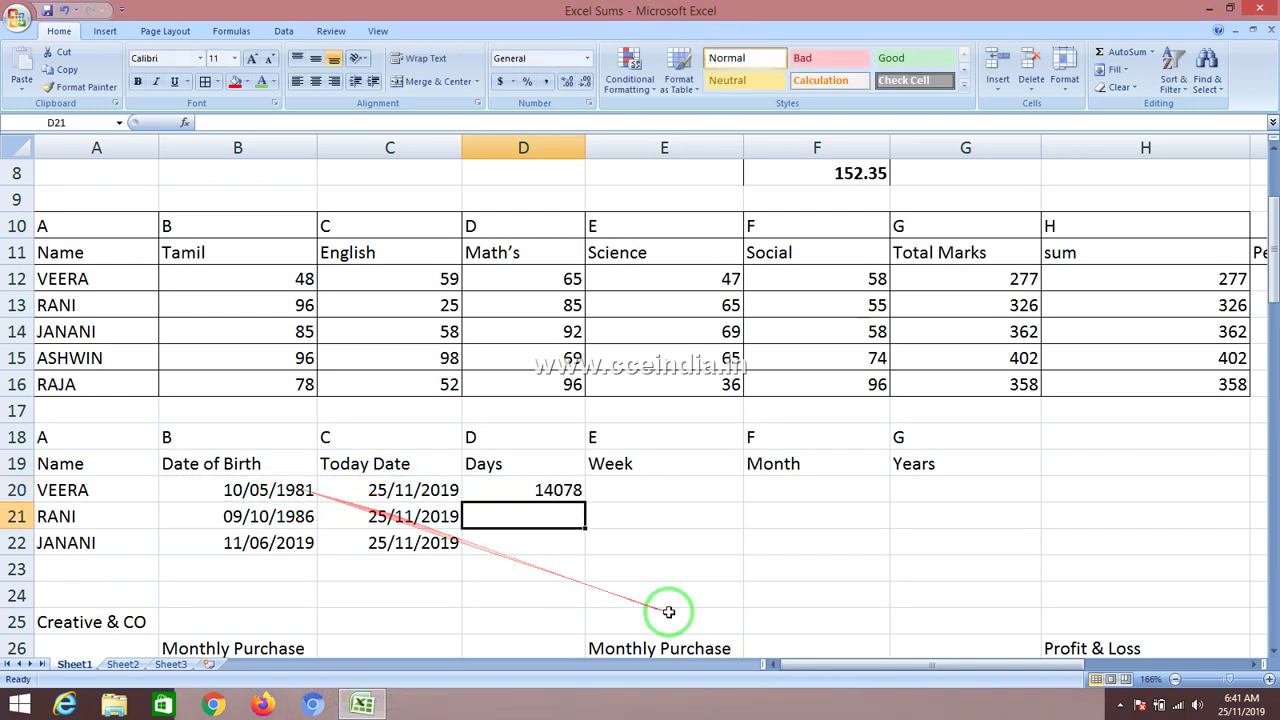
click(578, 492)
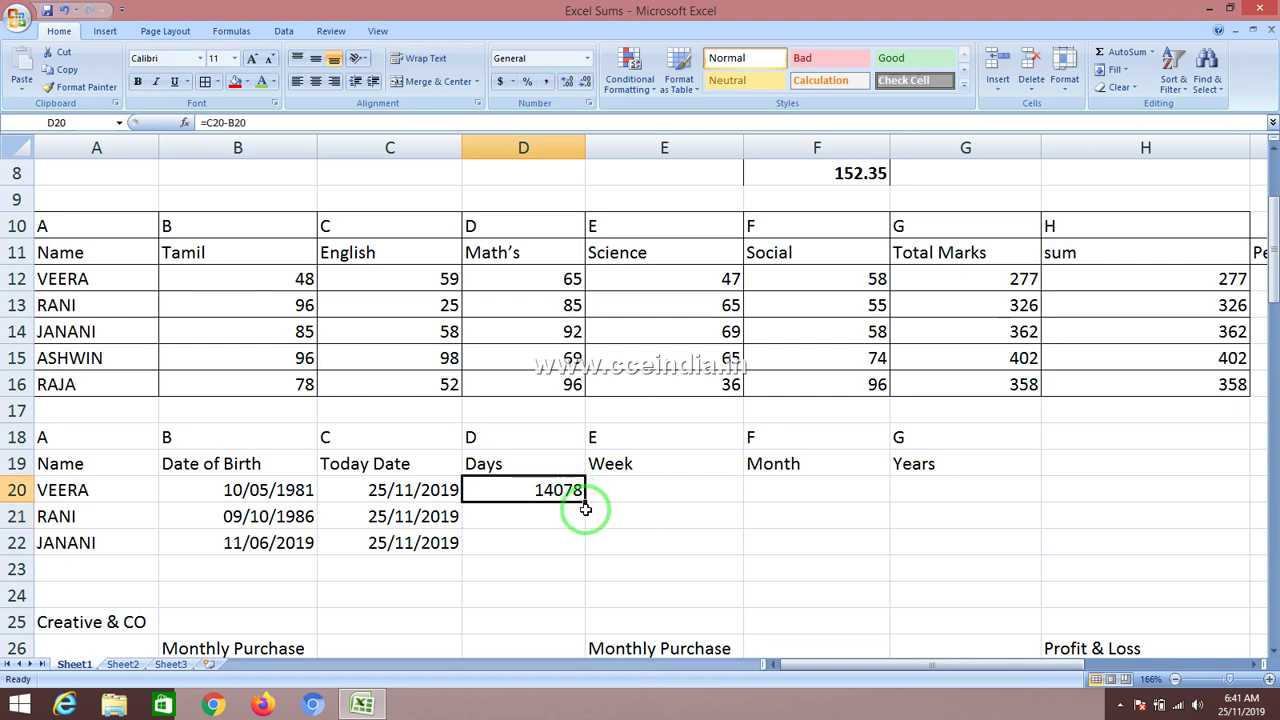
drag(585, 503, 587, 561)
click(621, 490)
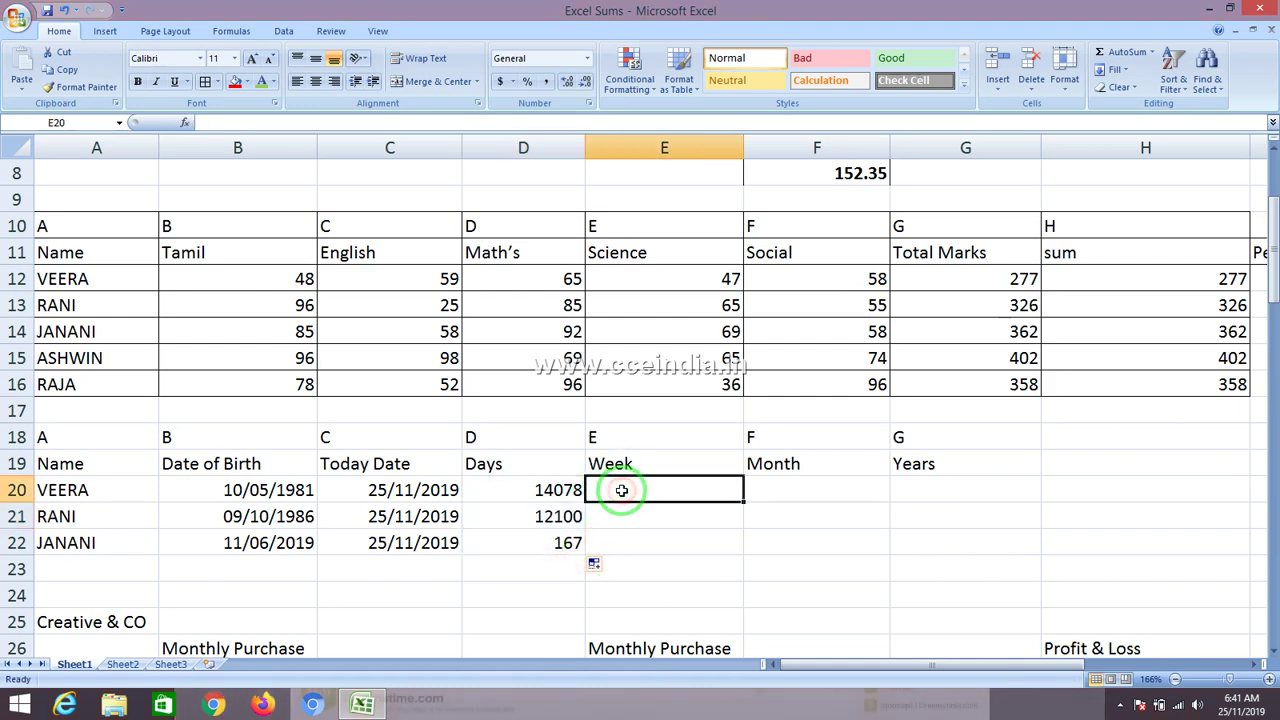
double_click(309, 540)
key(BackSpace)
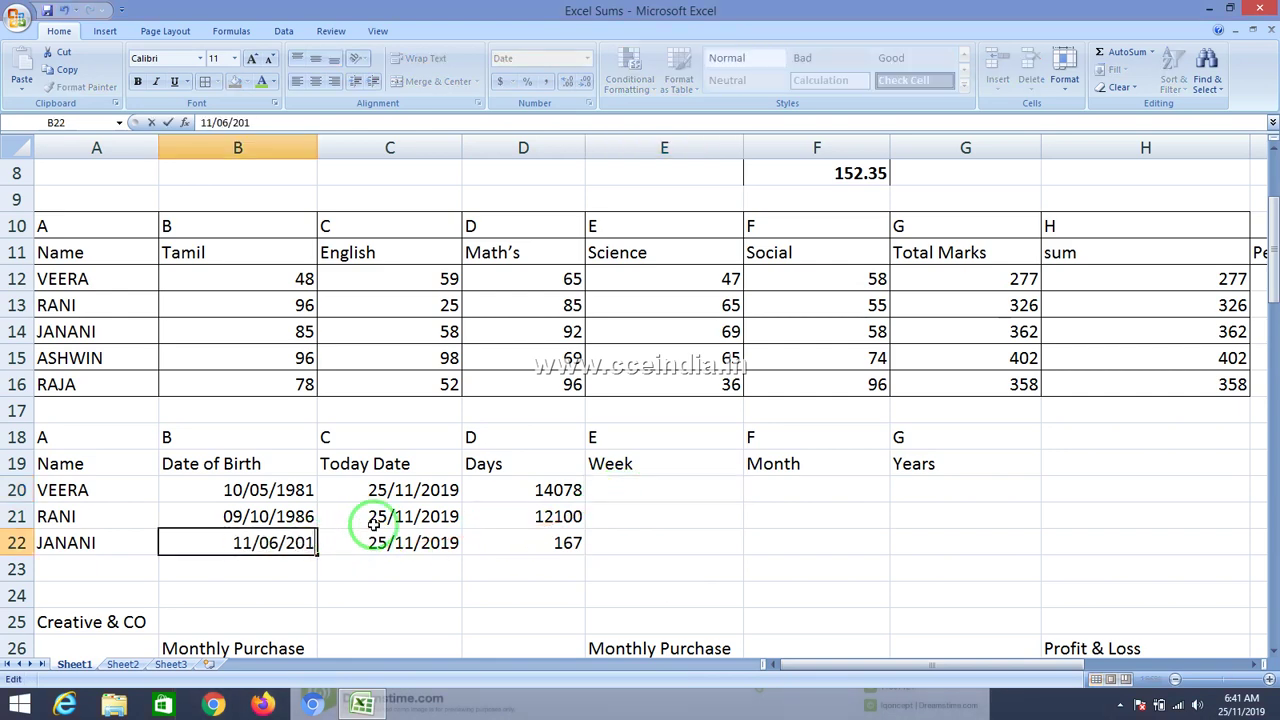
text(1)
key(Return)
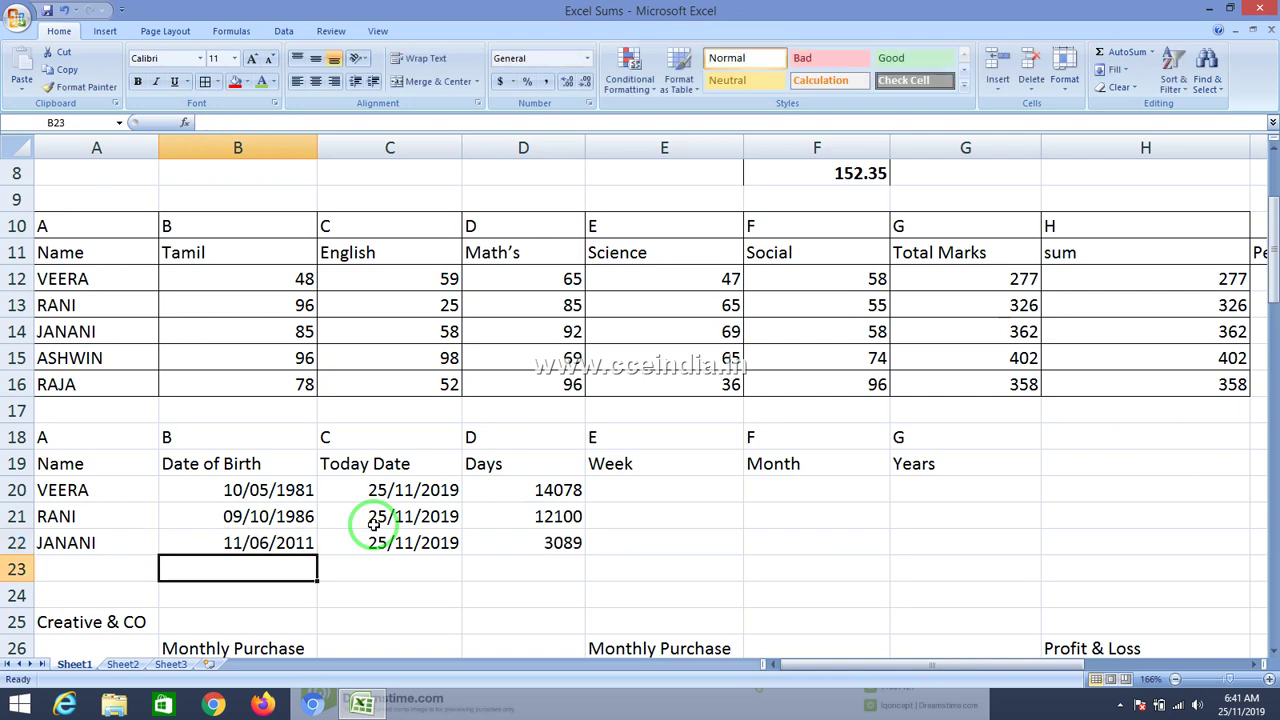
click(606, 491)
Enter =D20/7 in E20 to compute VEERA's age in weeks.
text(=)
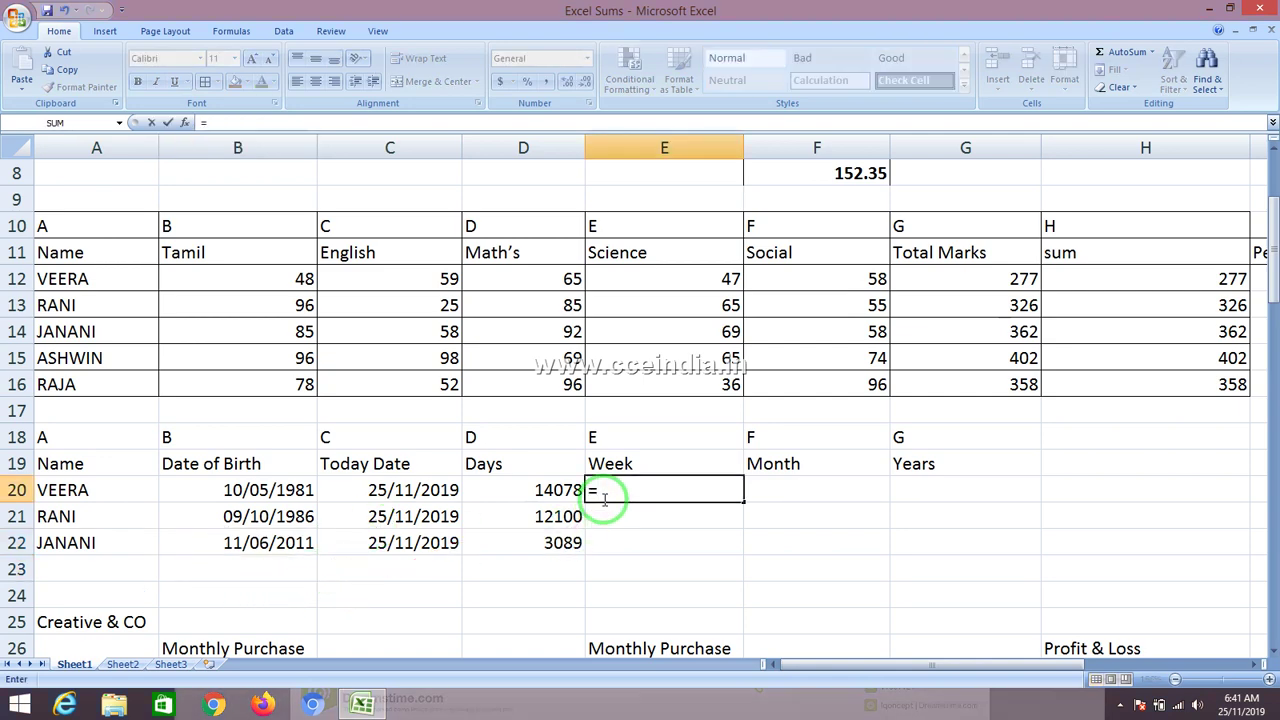
click(563, 489)
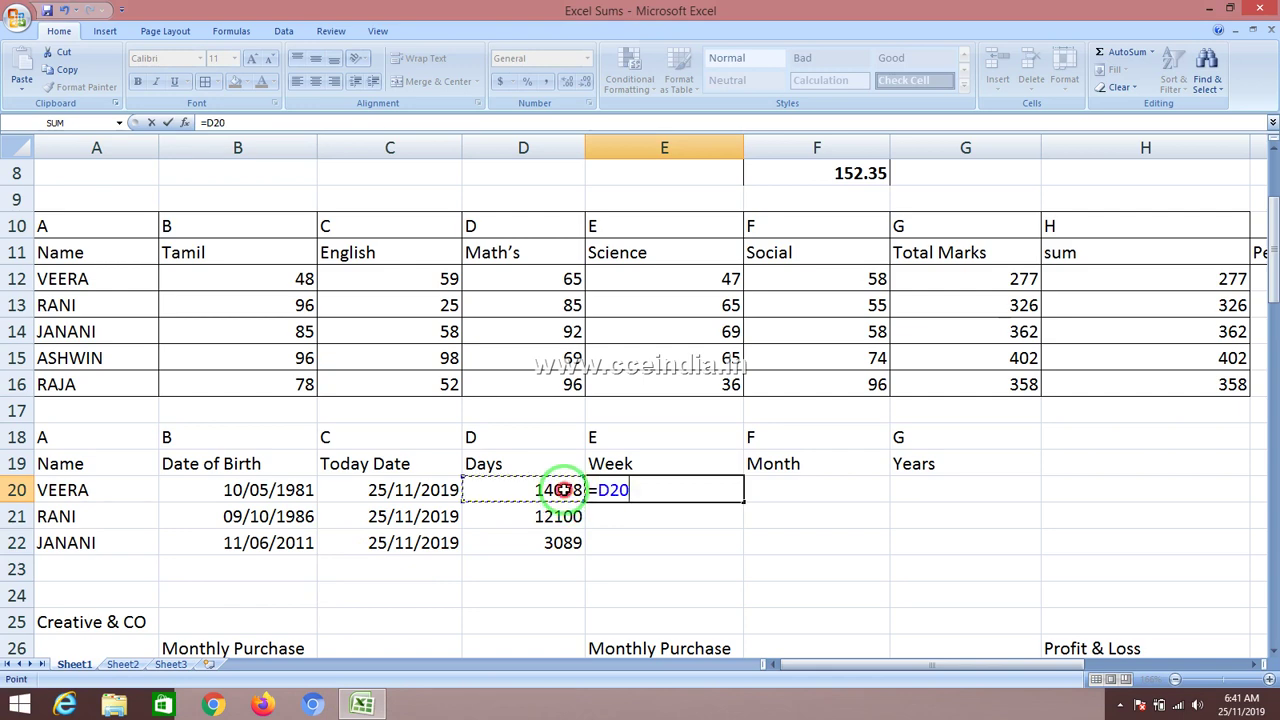
text(/7)
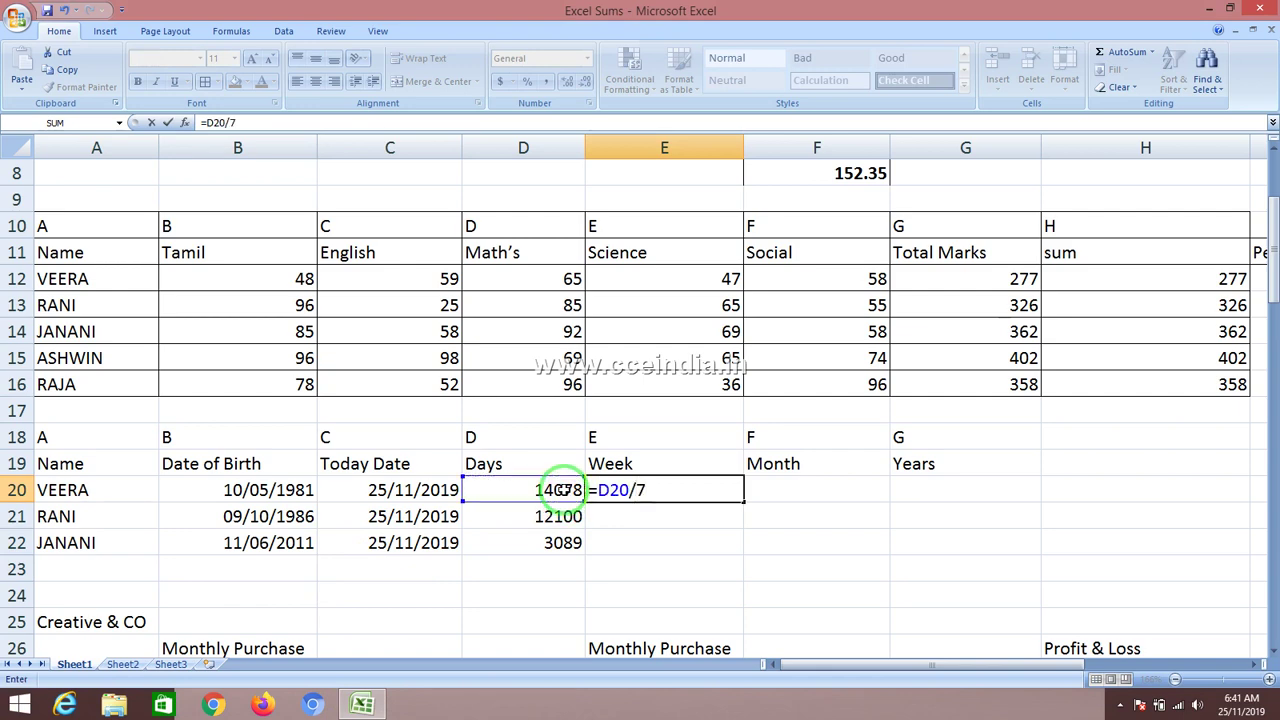
key(Return)
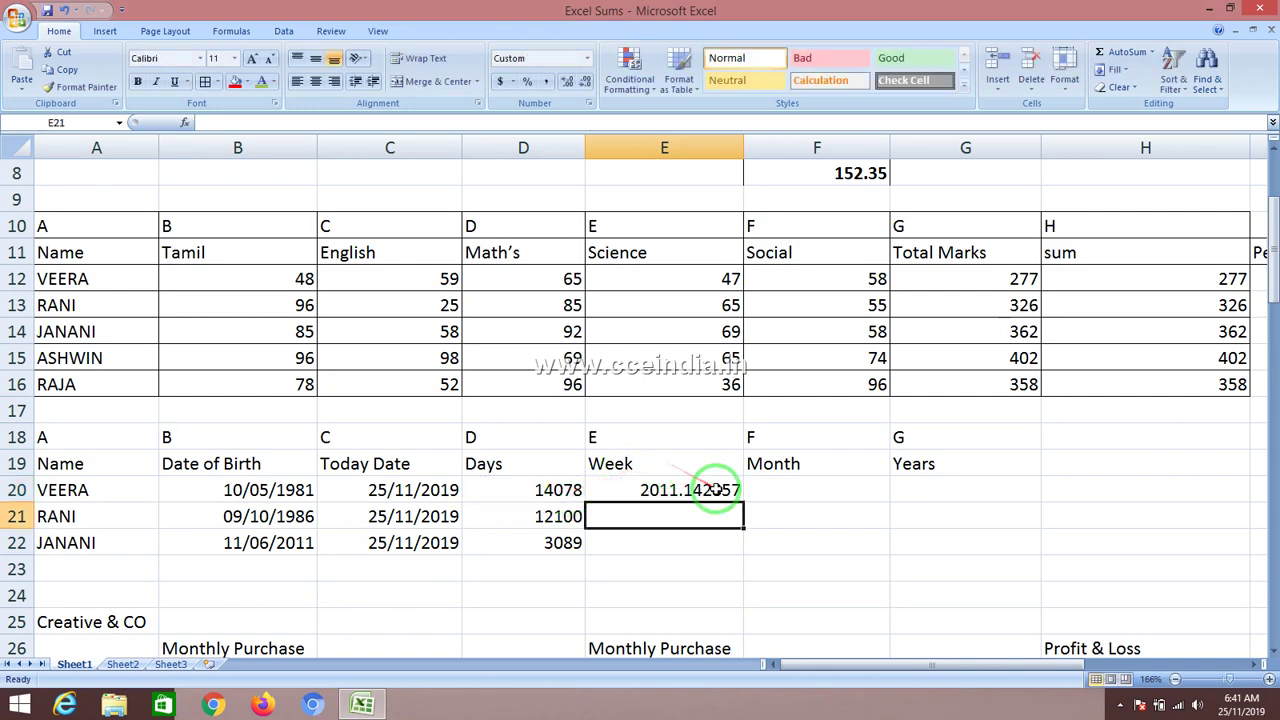
Adjust E20's decimal places until the Week value displays as the whole number 2011.
click(715, 489)
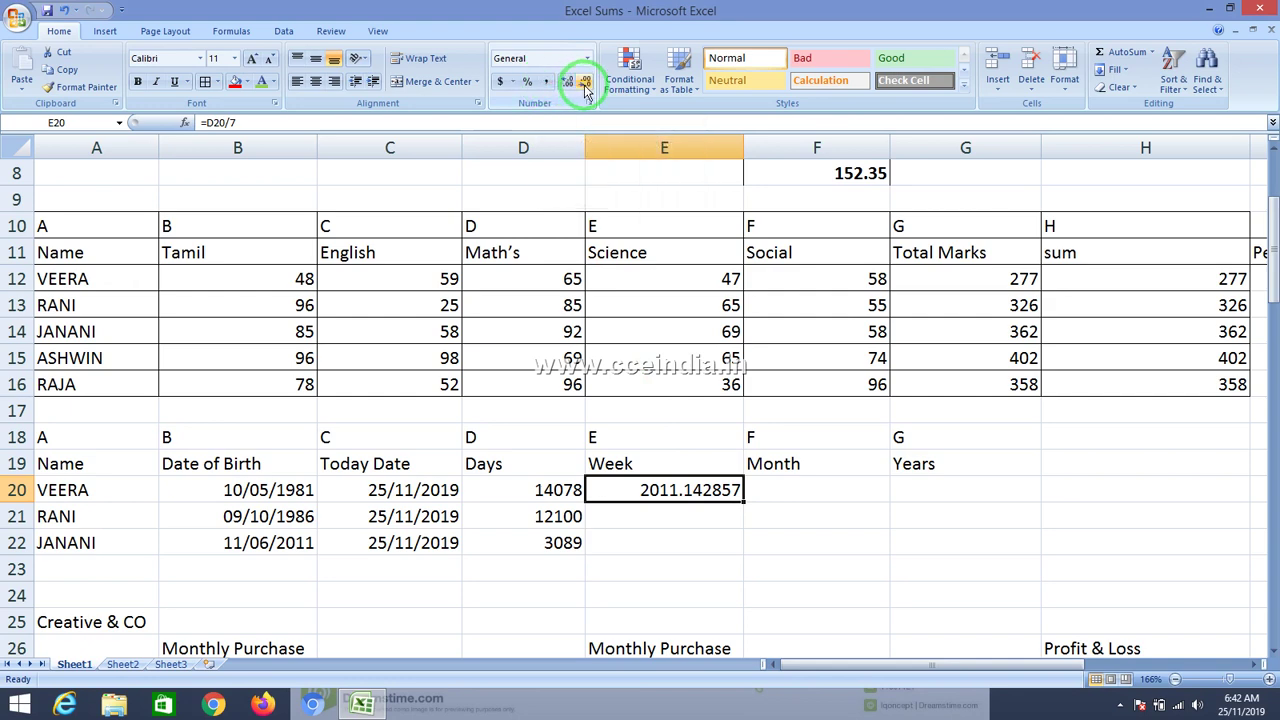
click(585, 85)
click(585, 85)
click(585, 85)
click(585, 85)
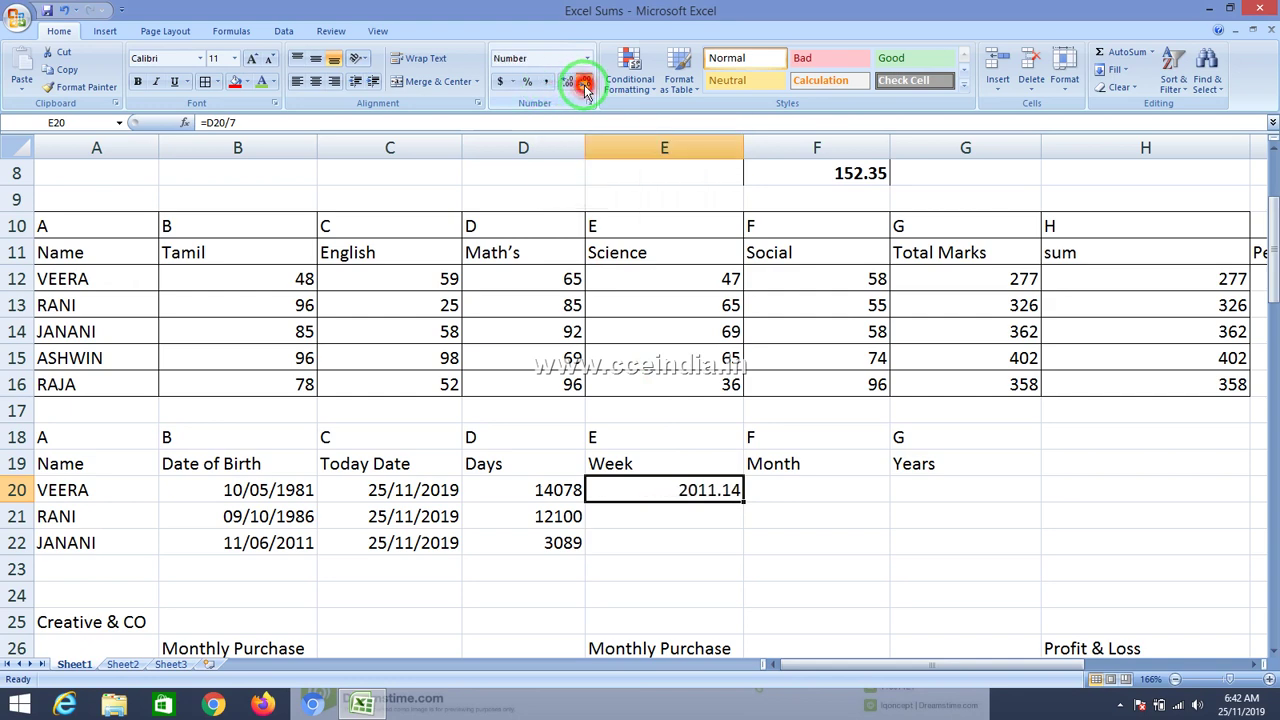
click(585, 85)
click(585, 85)
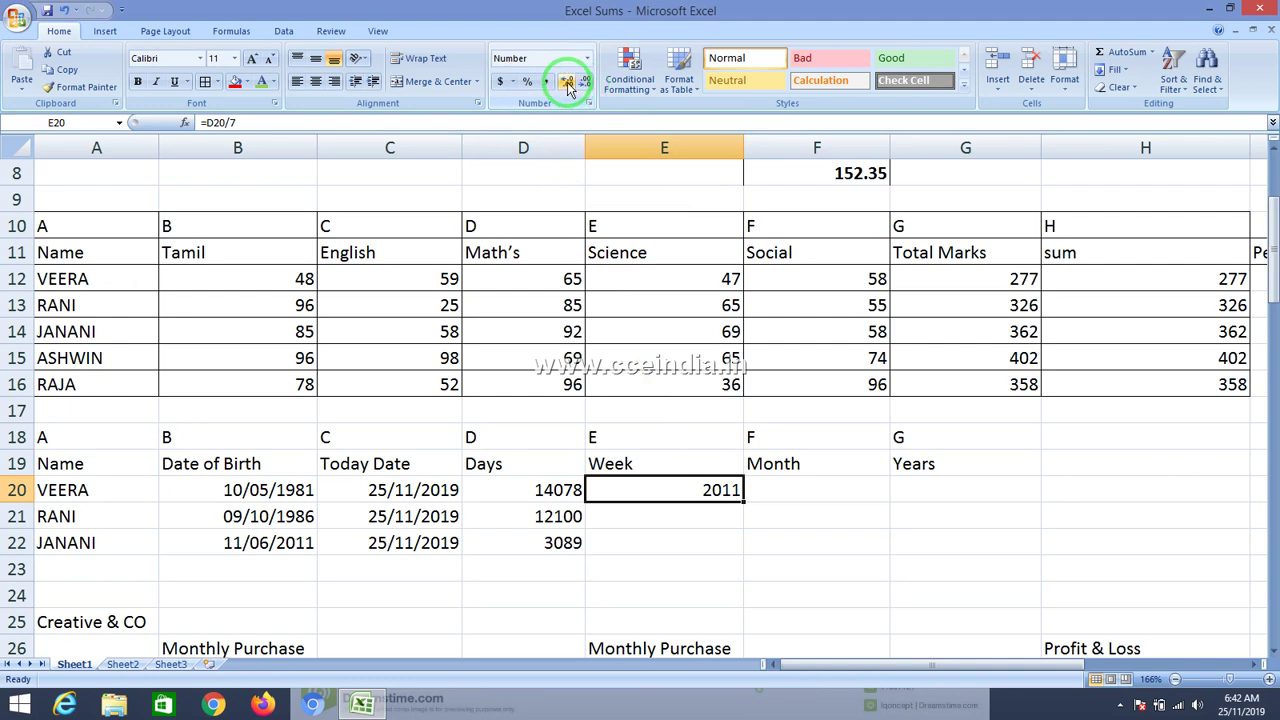
click(567, 84)
click(567, 84)
click(567, 84)
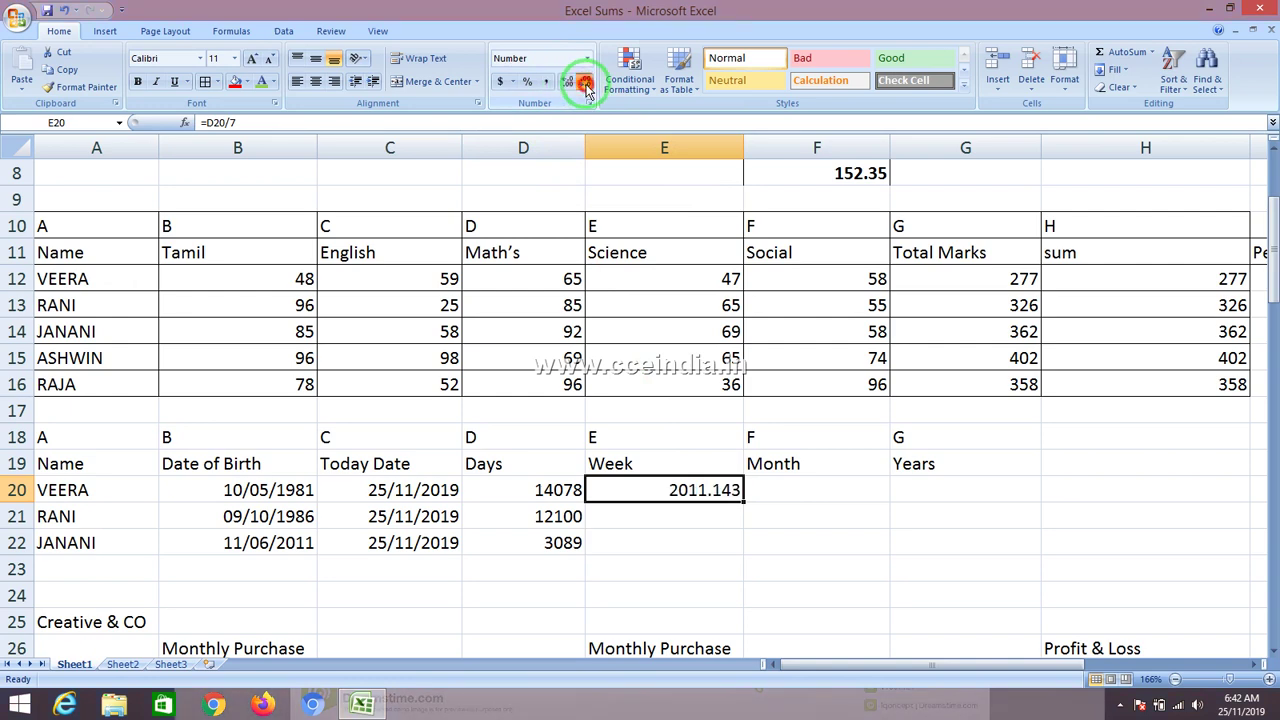
click(576, 85)
click(576, 85)
click(576, 85)
click(567, 84)
click(567, 84)
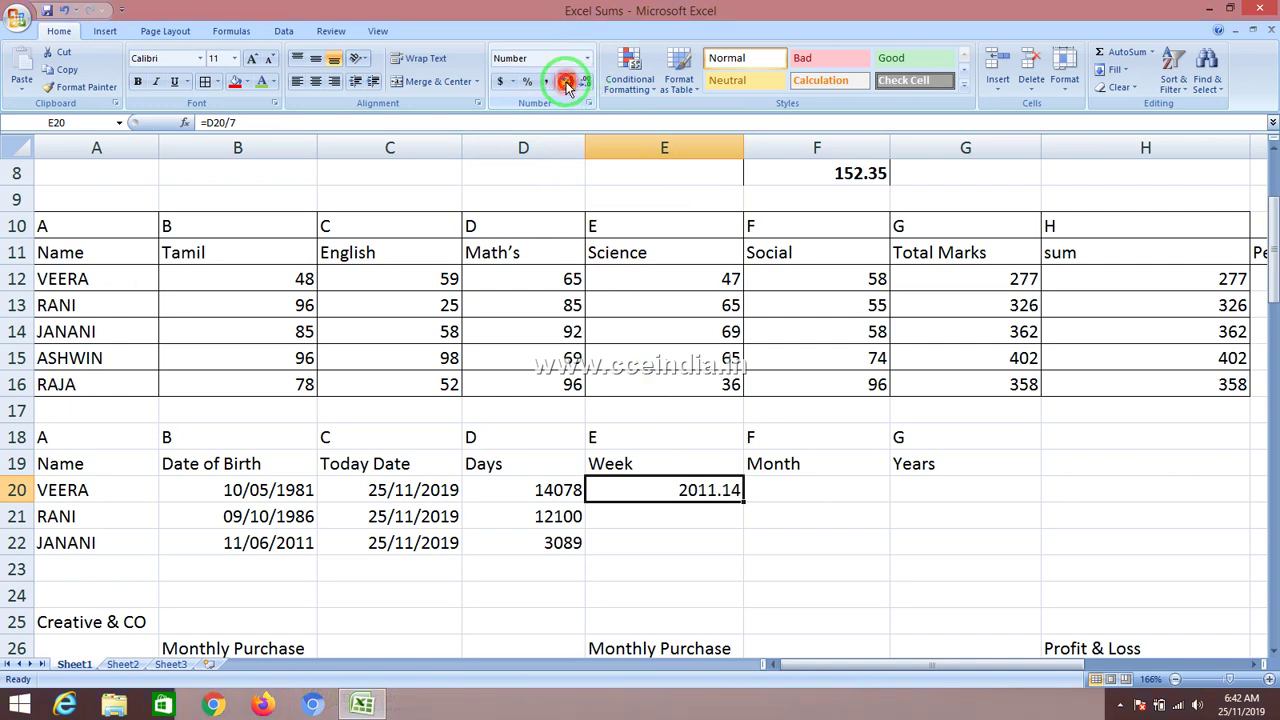
click(567, 84)
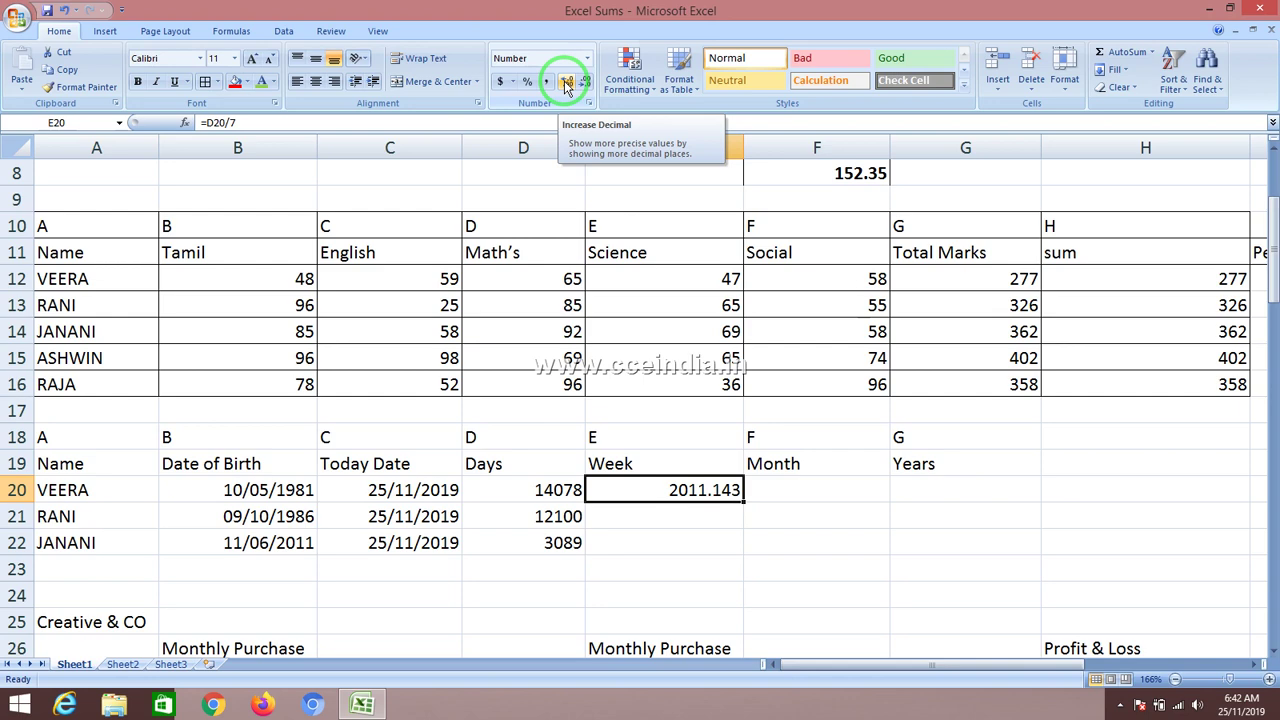
click(582, 85)
click(582, 85)
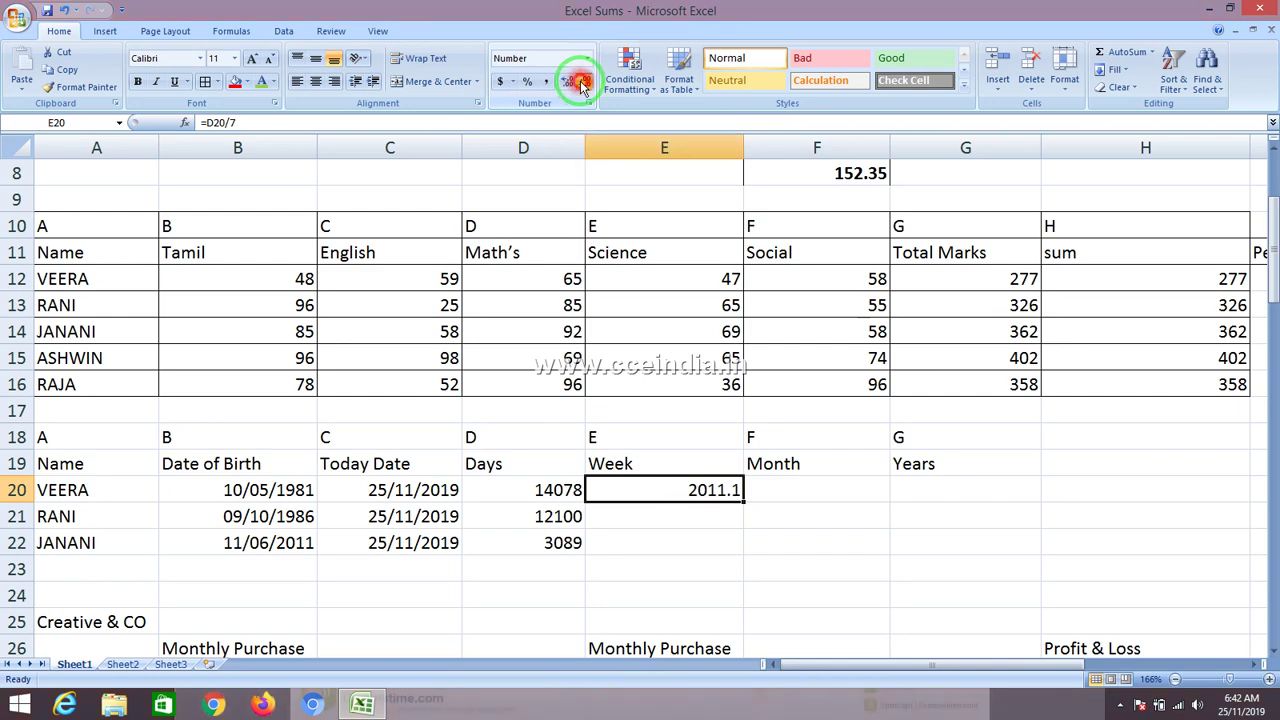
click(582, 85)
click(567, 84)
click(567, 84)
click(567, 84)
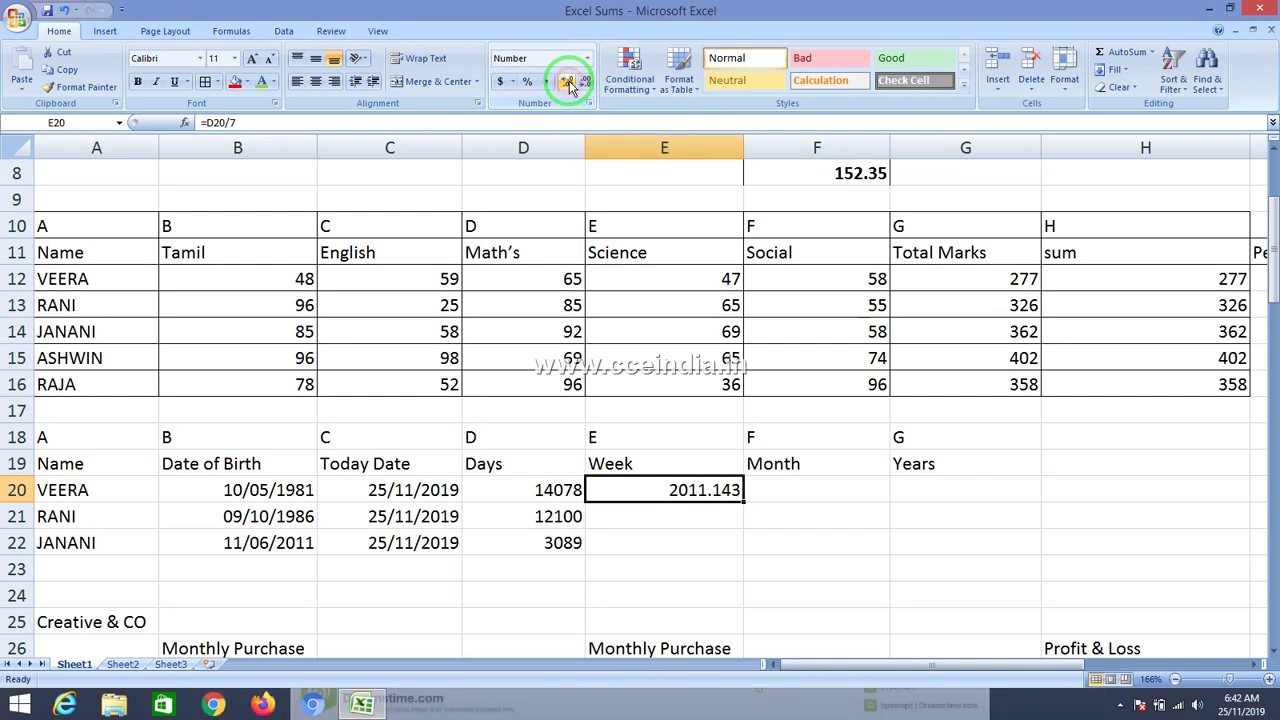
click(584, 84)
click(584, 84)
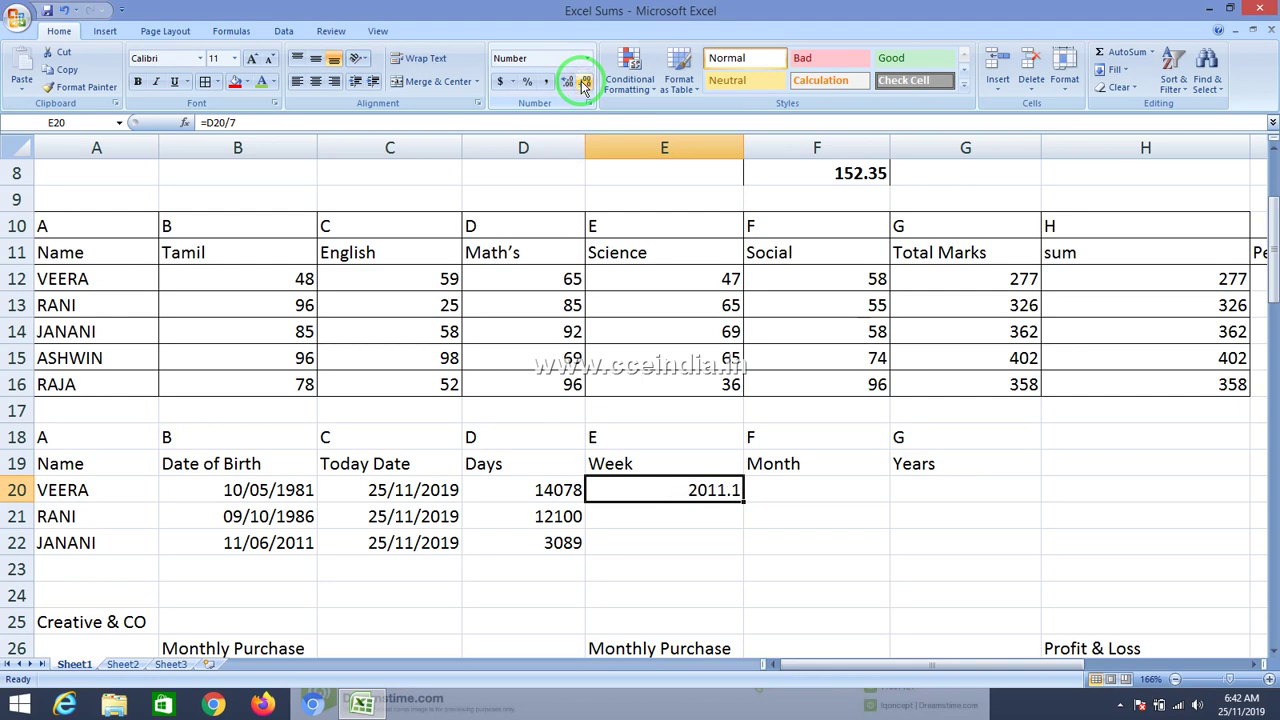
click(584, 84)
click(567, 84)
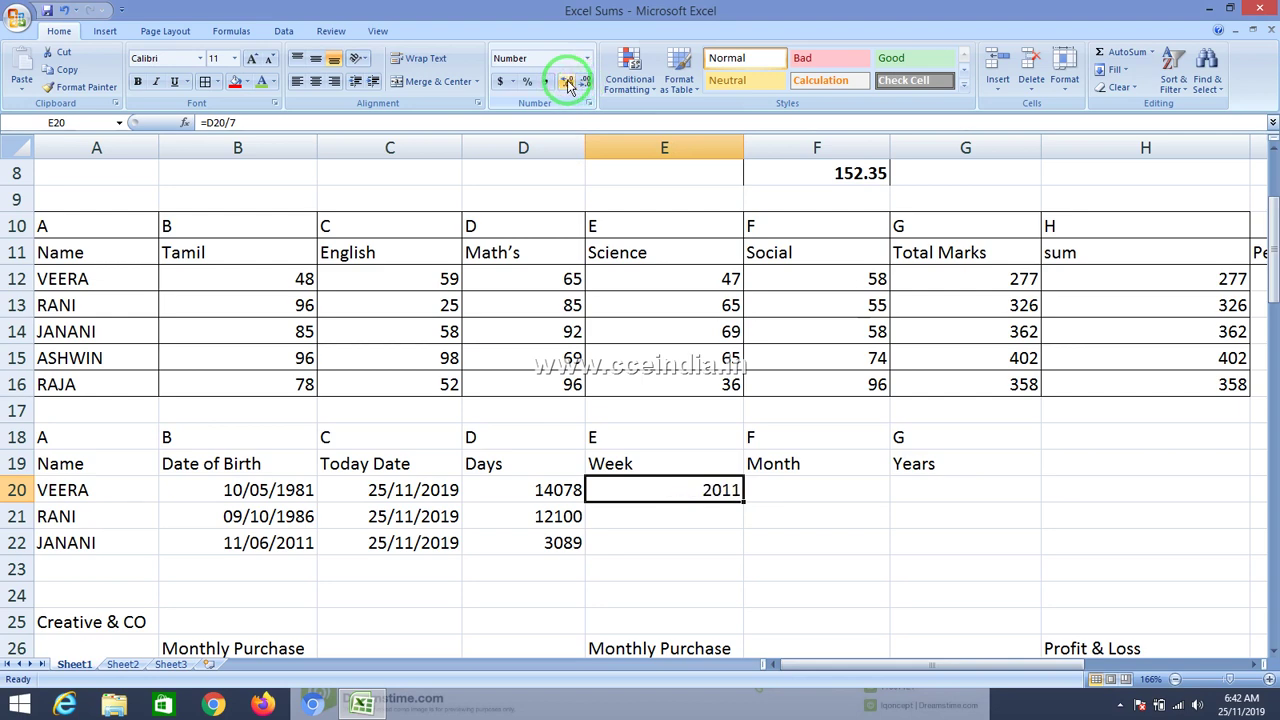
click(567, 84)
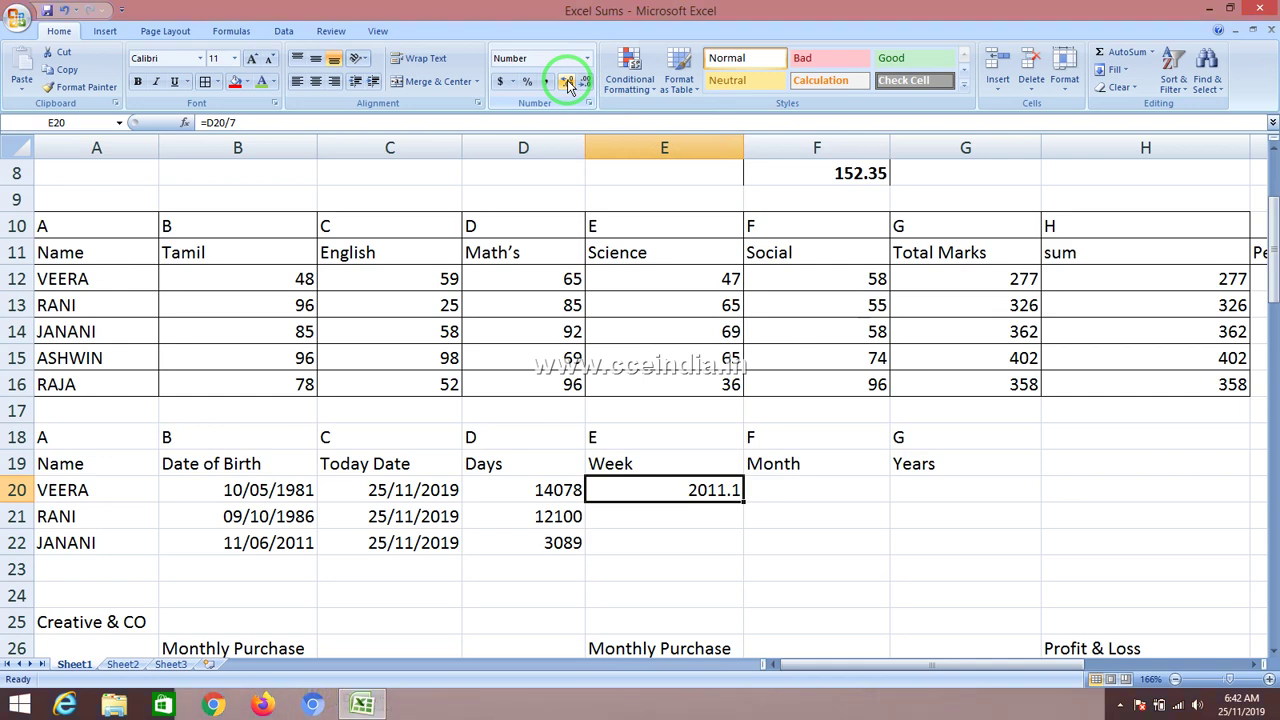
click(567, 83)
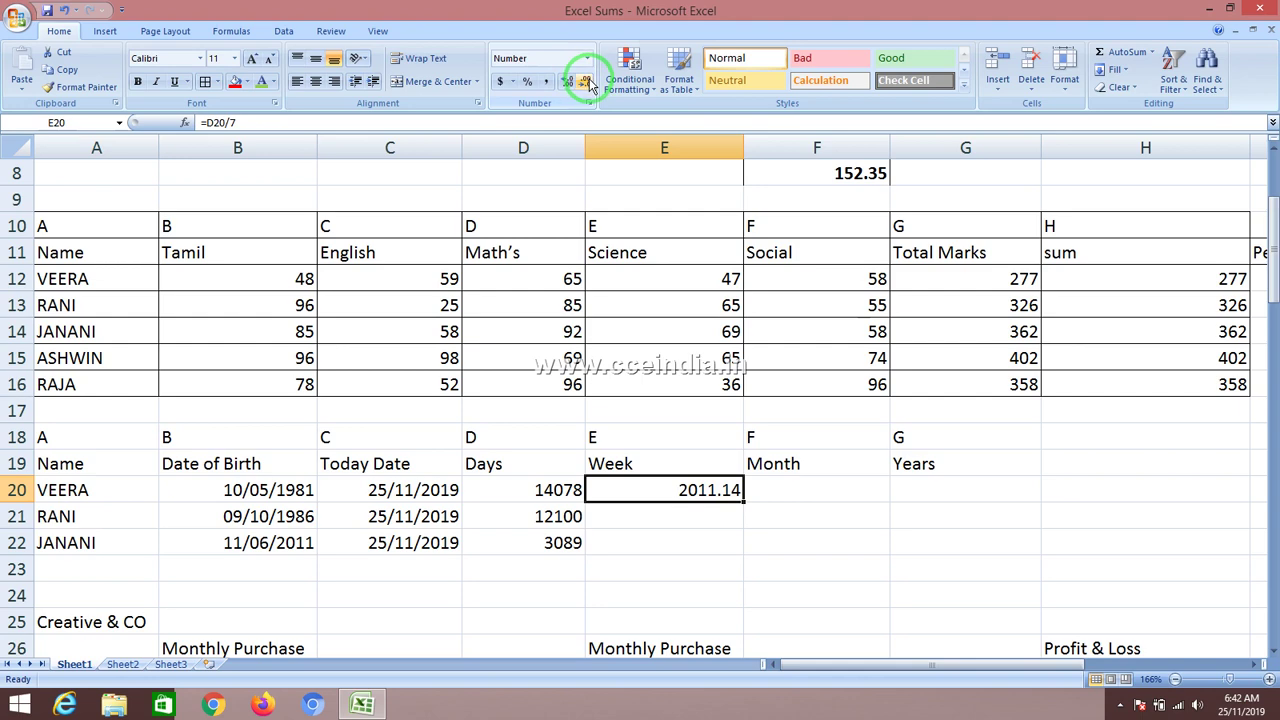
click(587, 82)
click(587, 82)
click(569, 83)
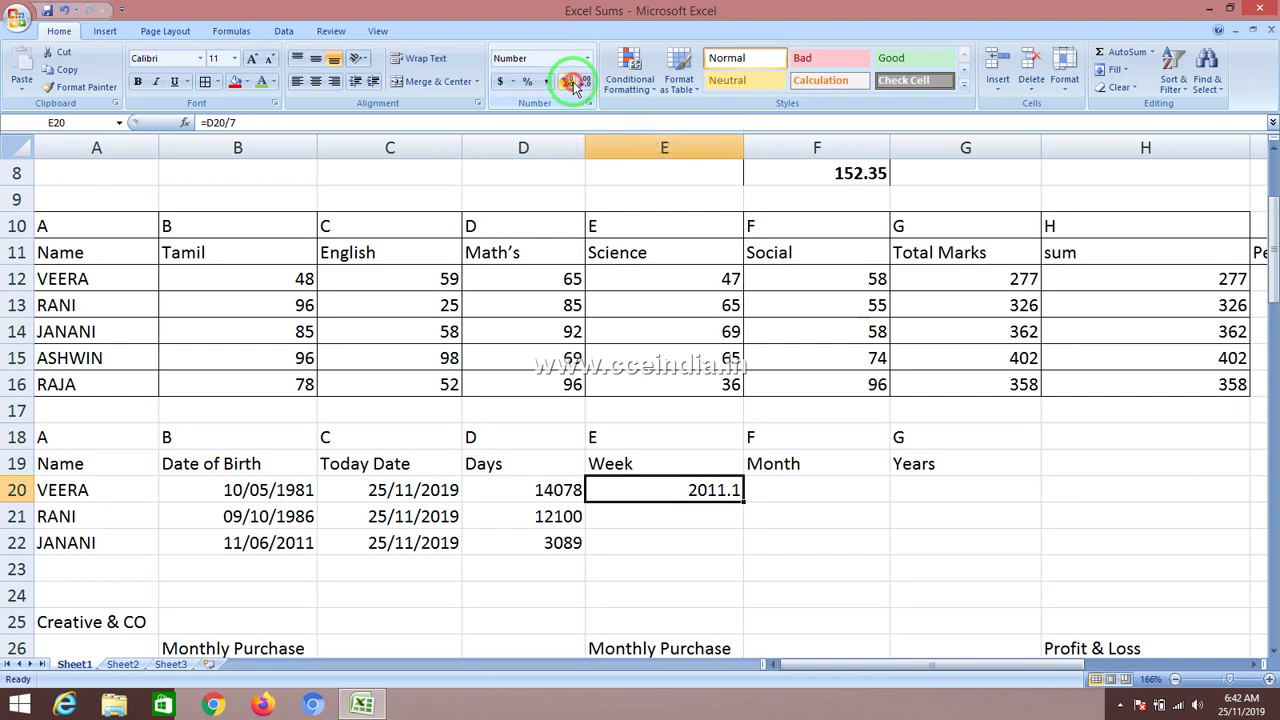
click(569, 83)
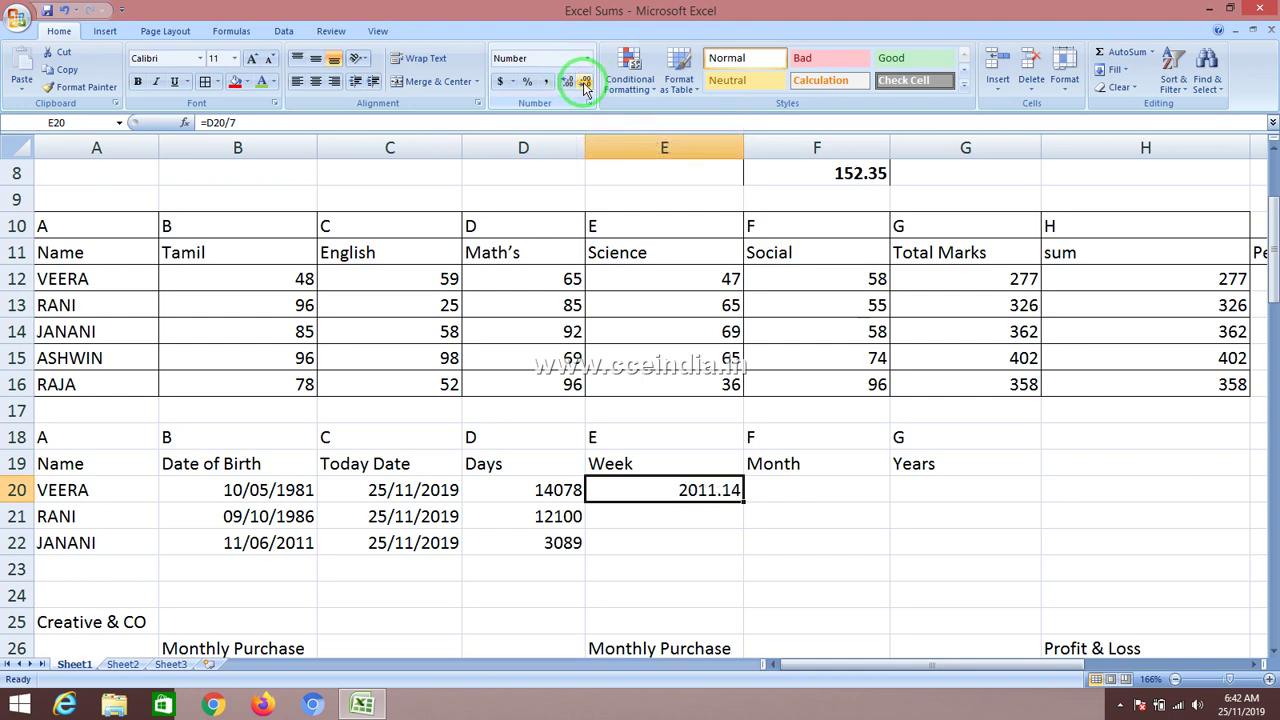
click(586, 84)
click(586, 84)
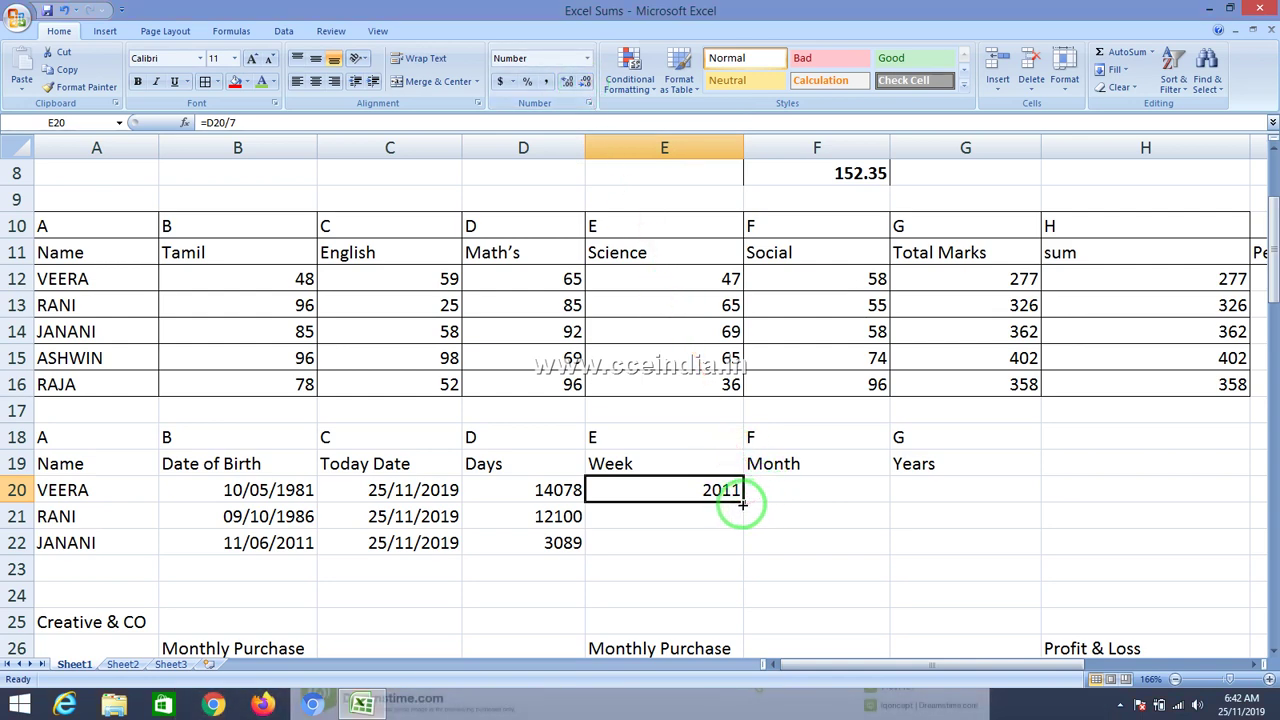
Fill the Week formula down to E22 and enter =D20/30 in F20.
drag(742, 504, 746, 552)
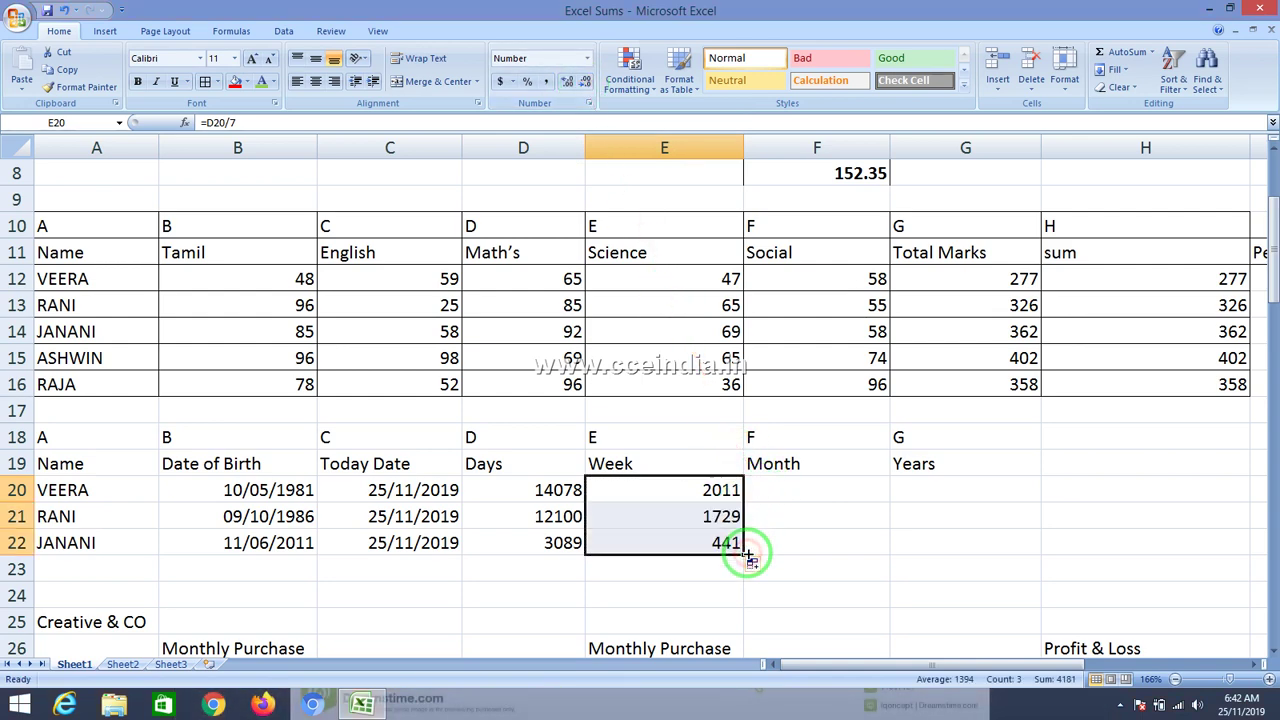
click(776, 487)
text(=)
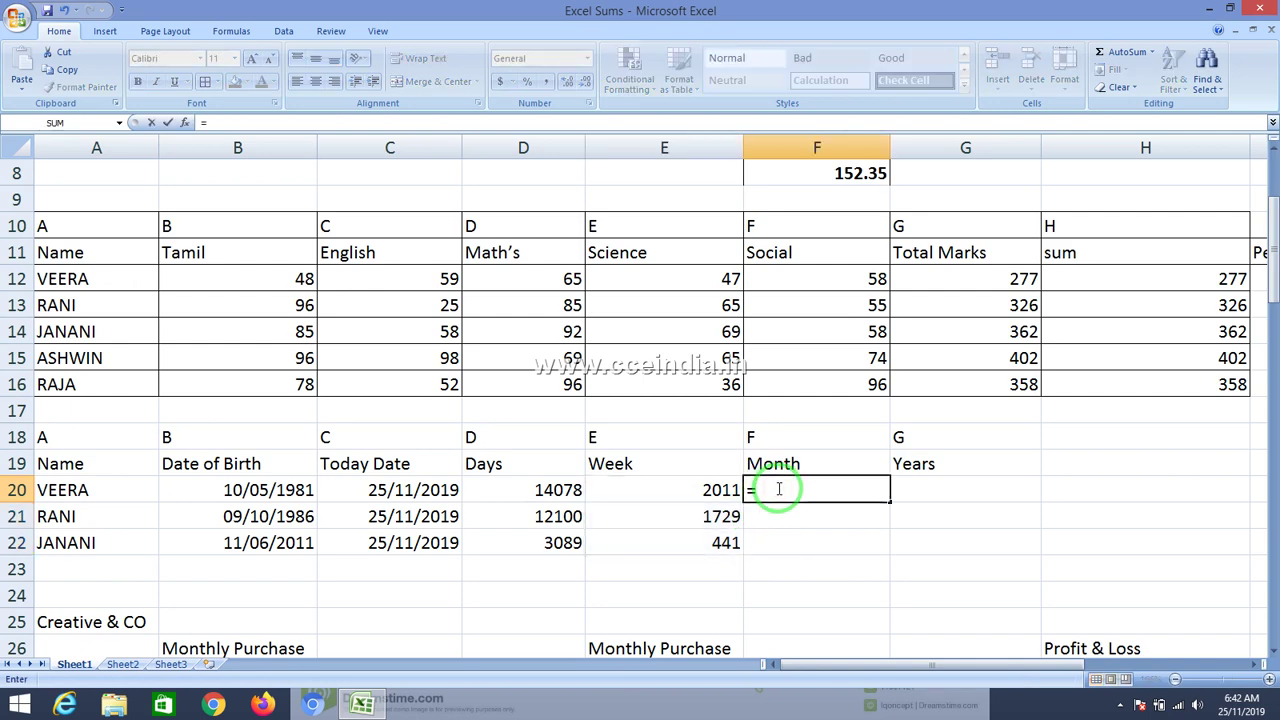
click(714, 491)
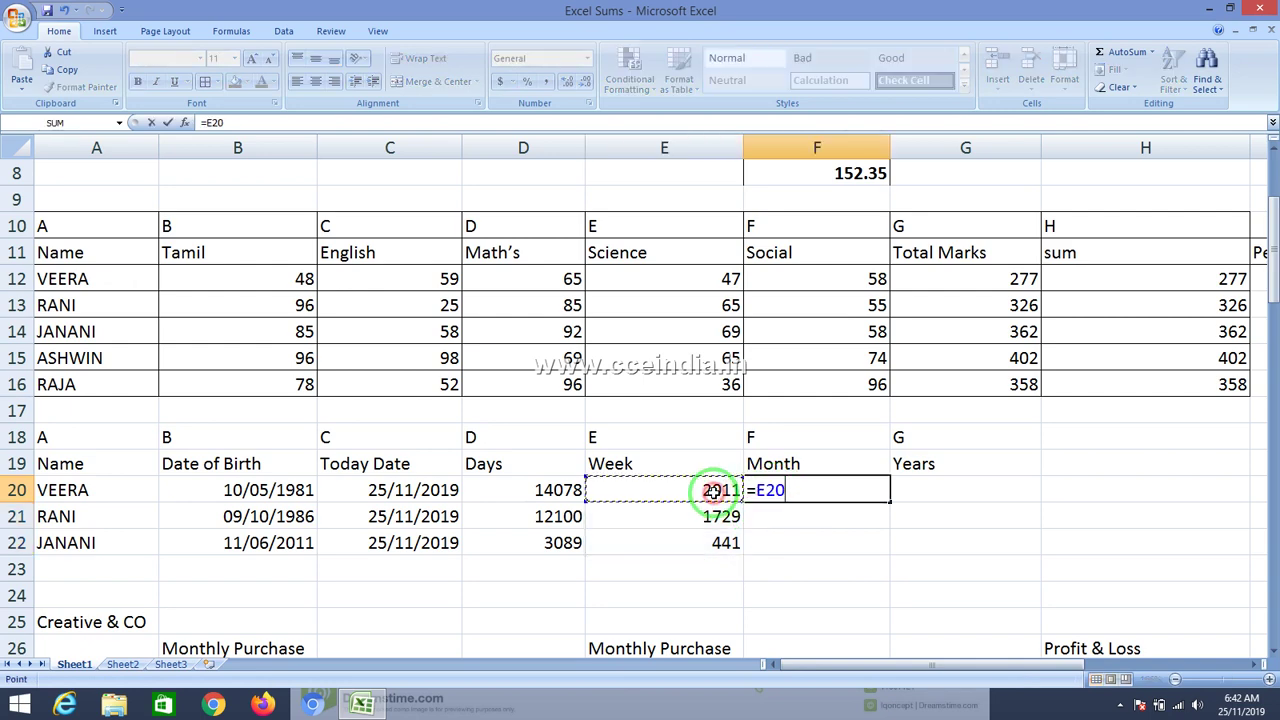
click(560, 490)
text(/)
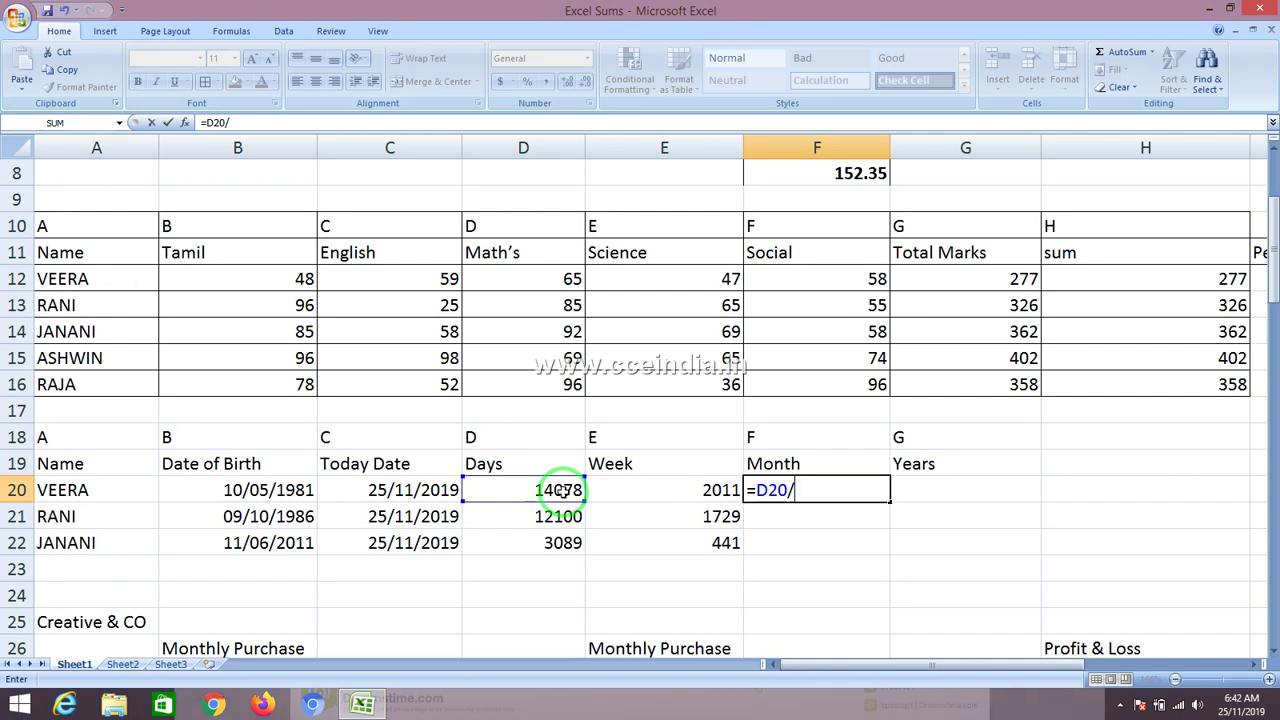
text(30)
key(Return)
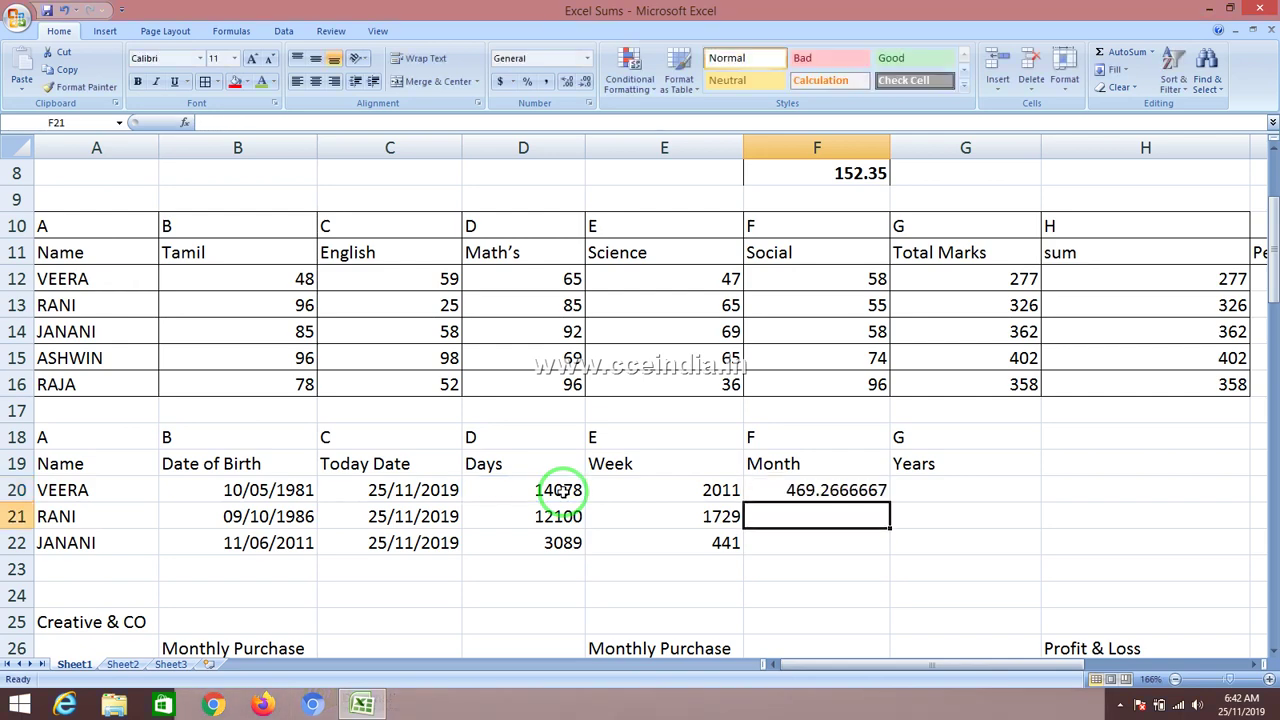
Format F20 as a whole number with Comma Style and fill Month down to F22.
click(823, 488)
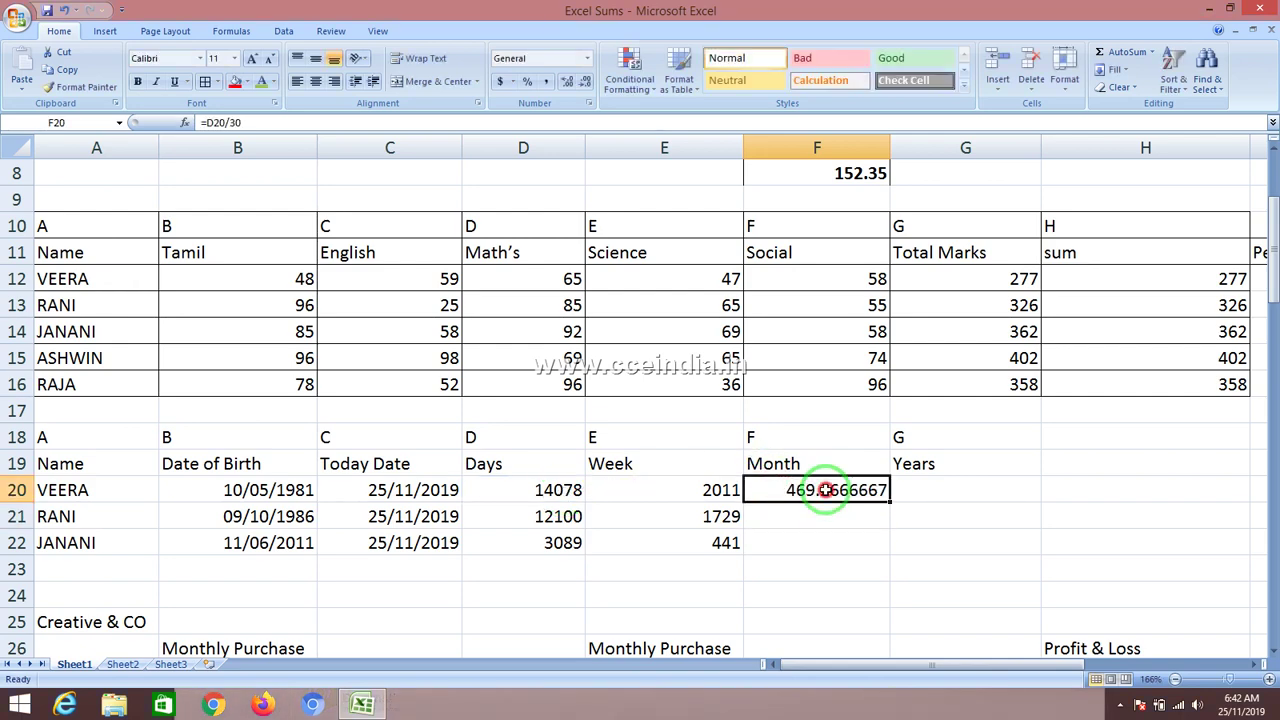
click(547, 86)
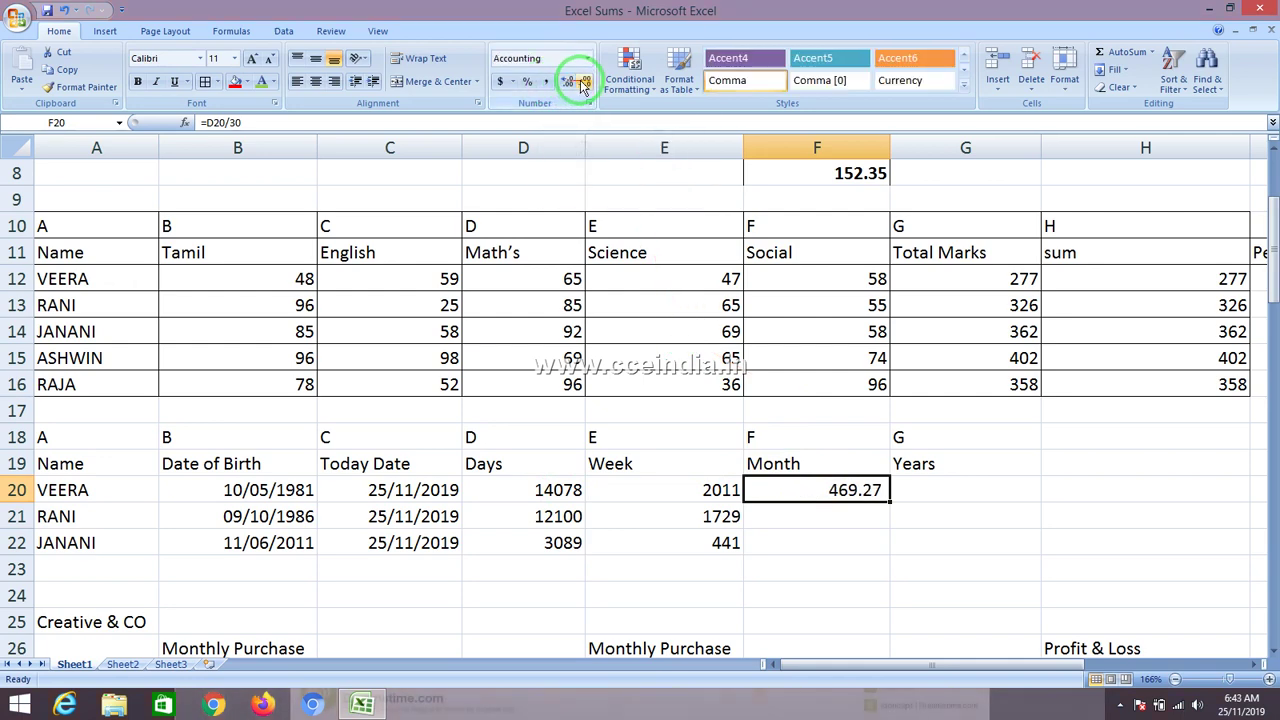
click(584, 84)
click(584, 84)
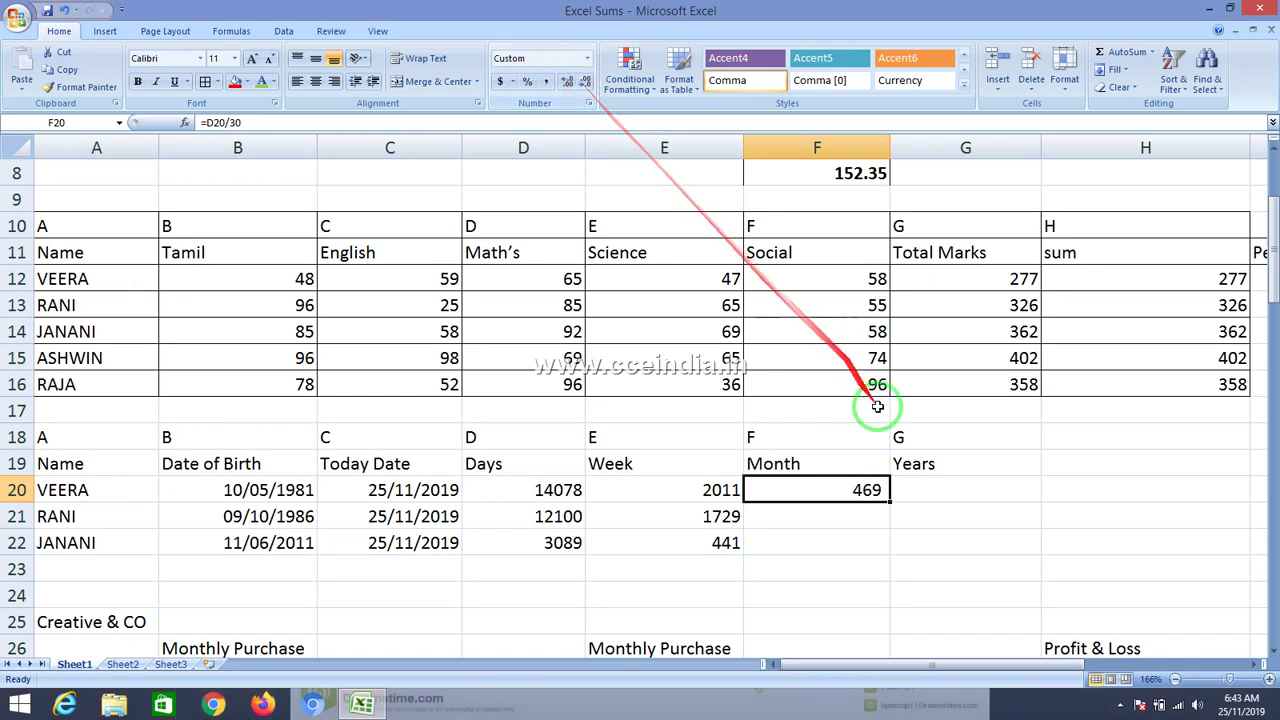
drag(888, 499, 890, 556)
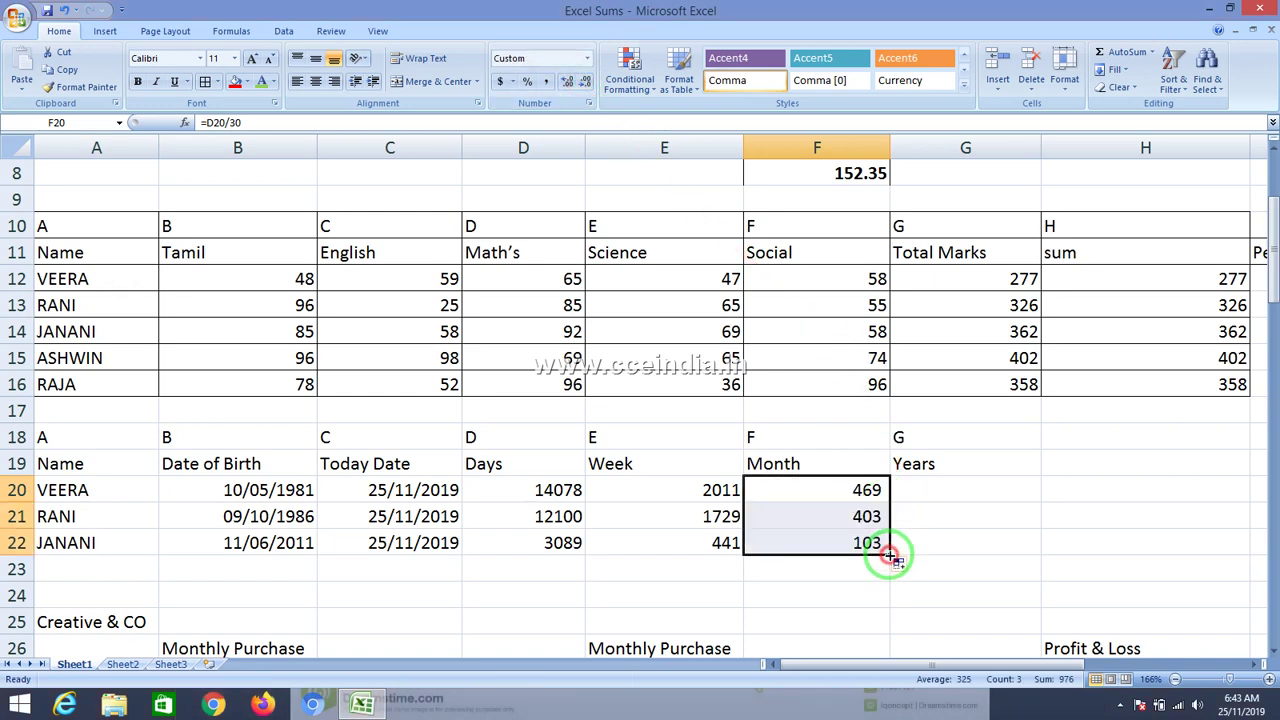
Enter =D20/365 in G20 with Comma Style and fill down to G22 (38.57, 33.15, 8.46).
click(933, 487)
text(=)
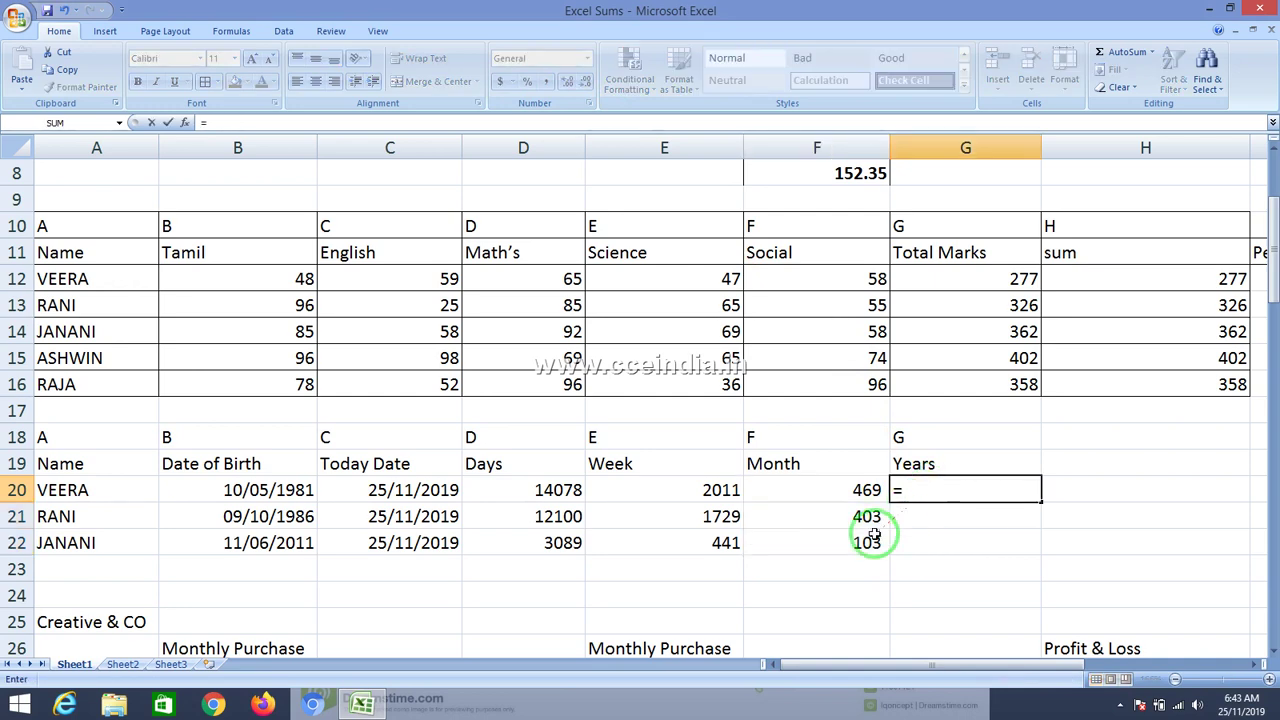
click(572, 489)
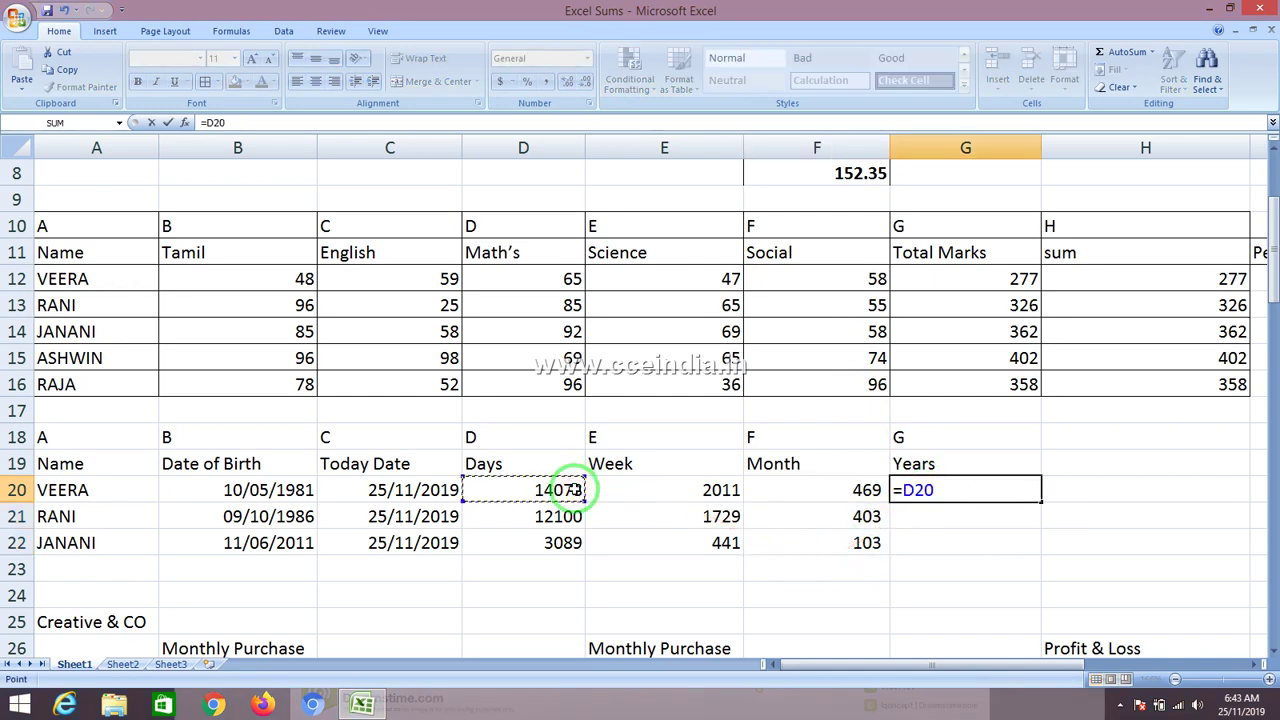
text(/365)
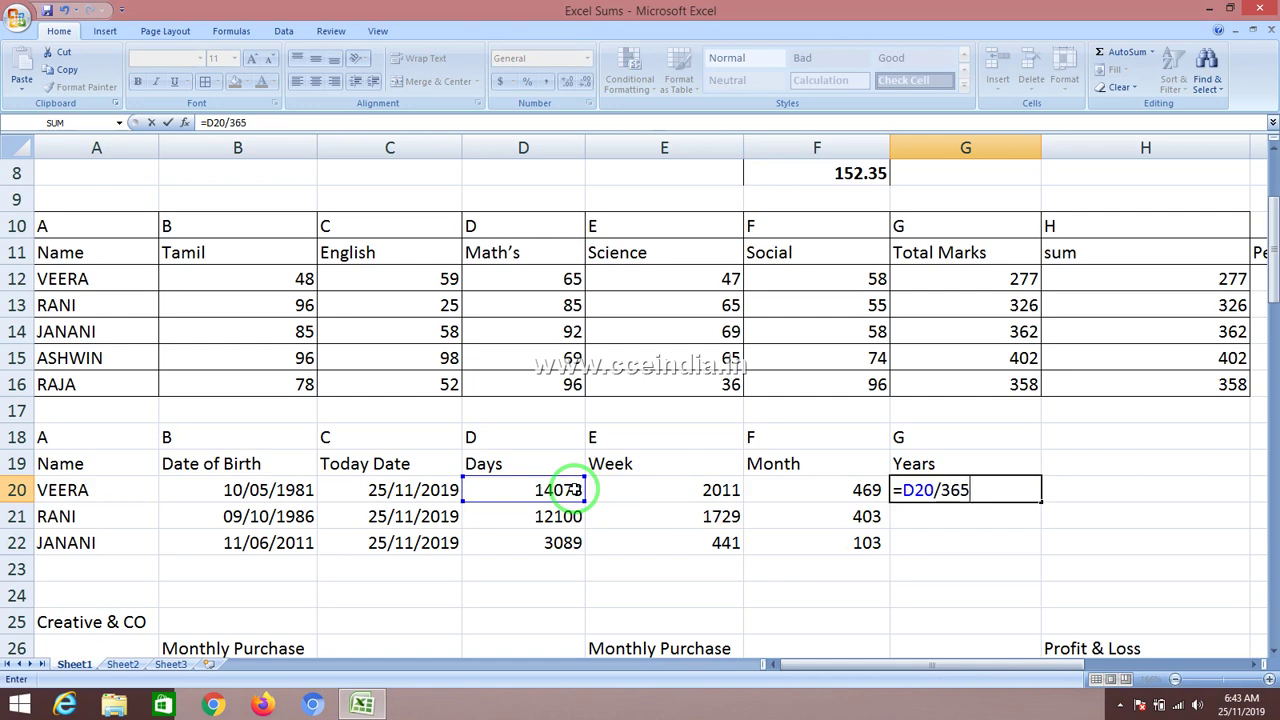
key(Return)
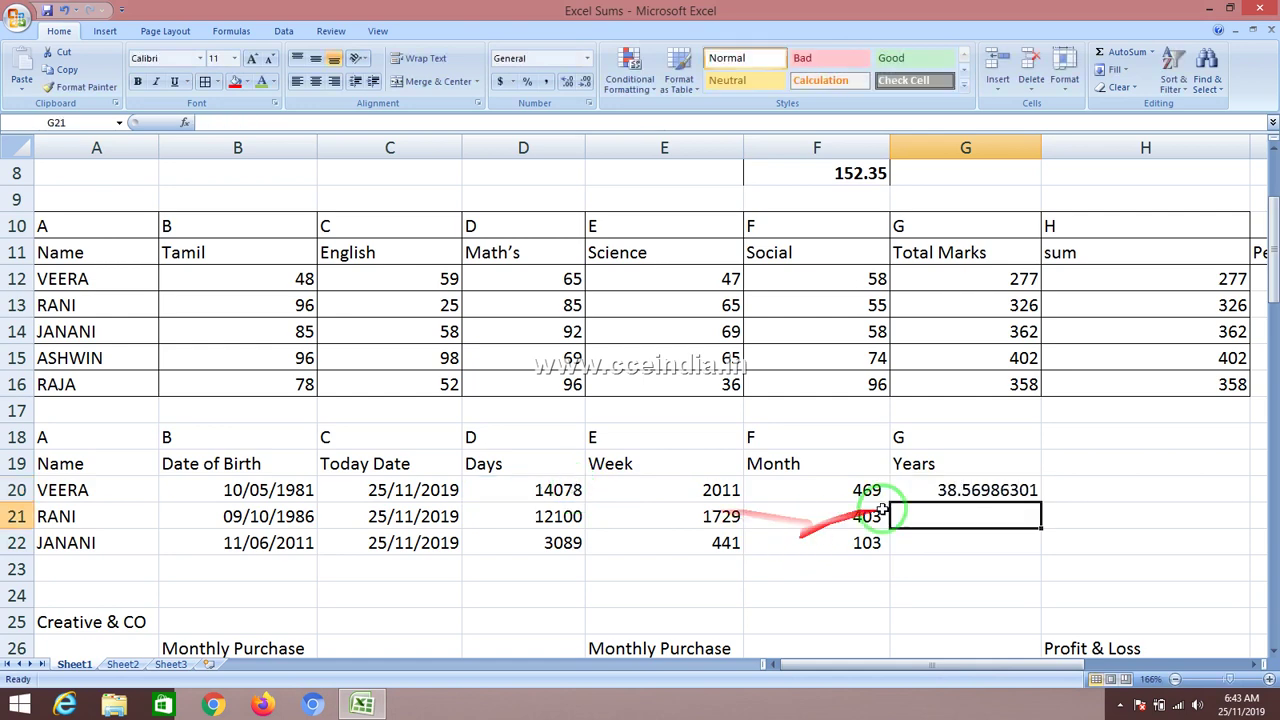
click(943, 489)
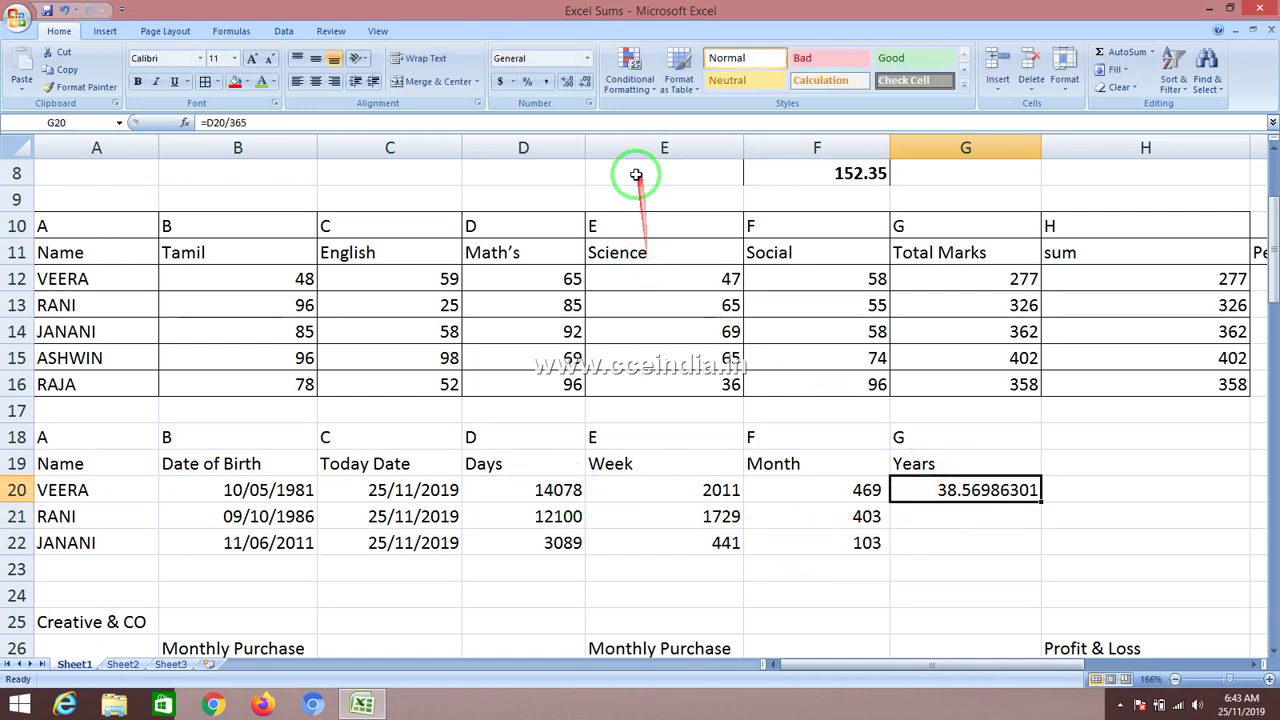
click(544, 84)
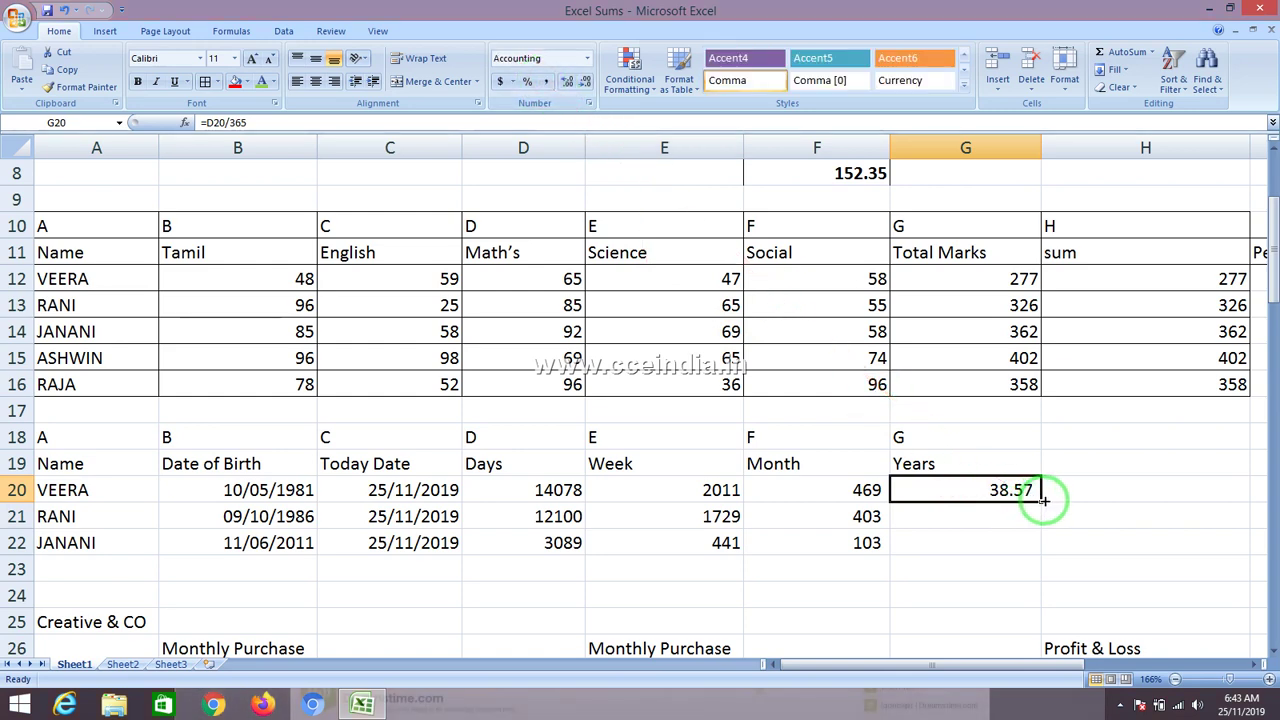
drag(1043, 505, 1043, 550)
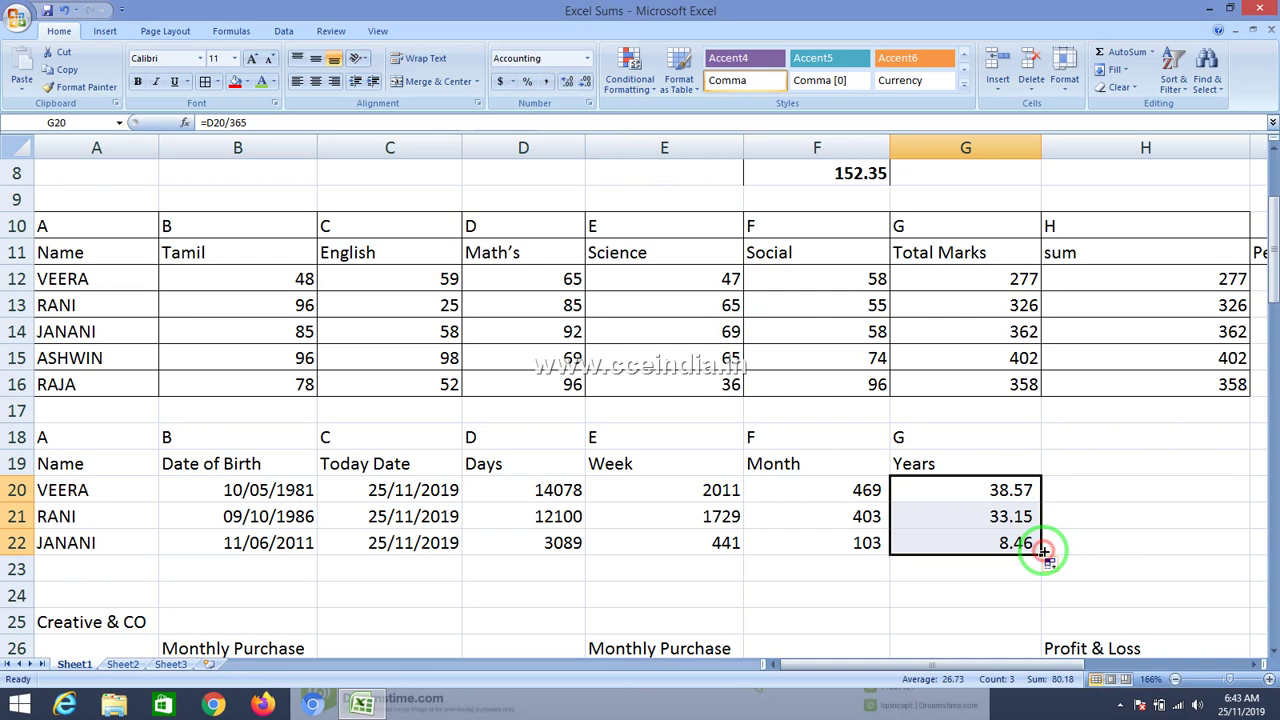
click(1003, 487)
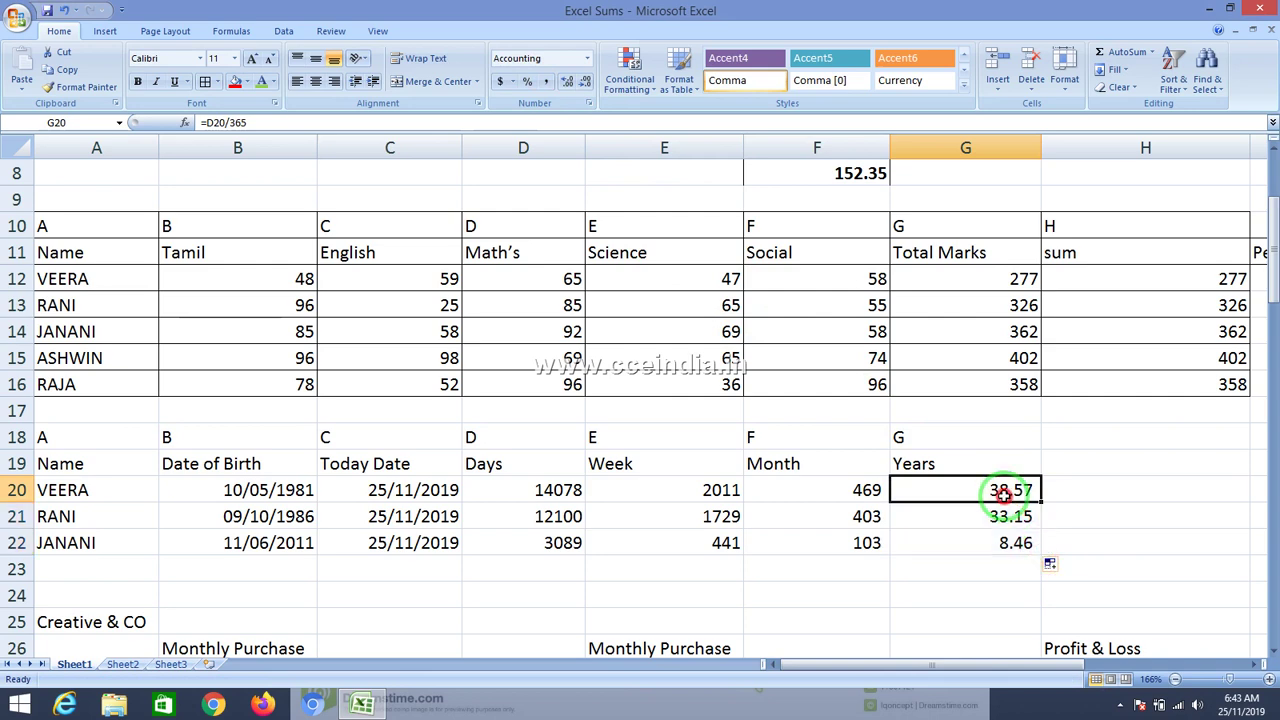
click(559, 489)
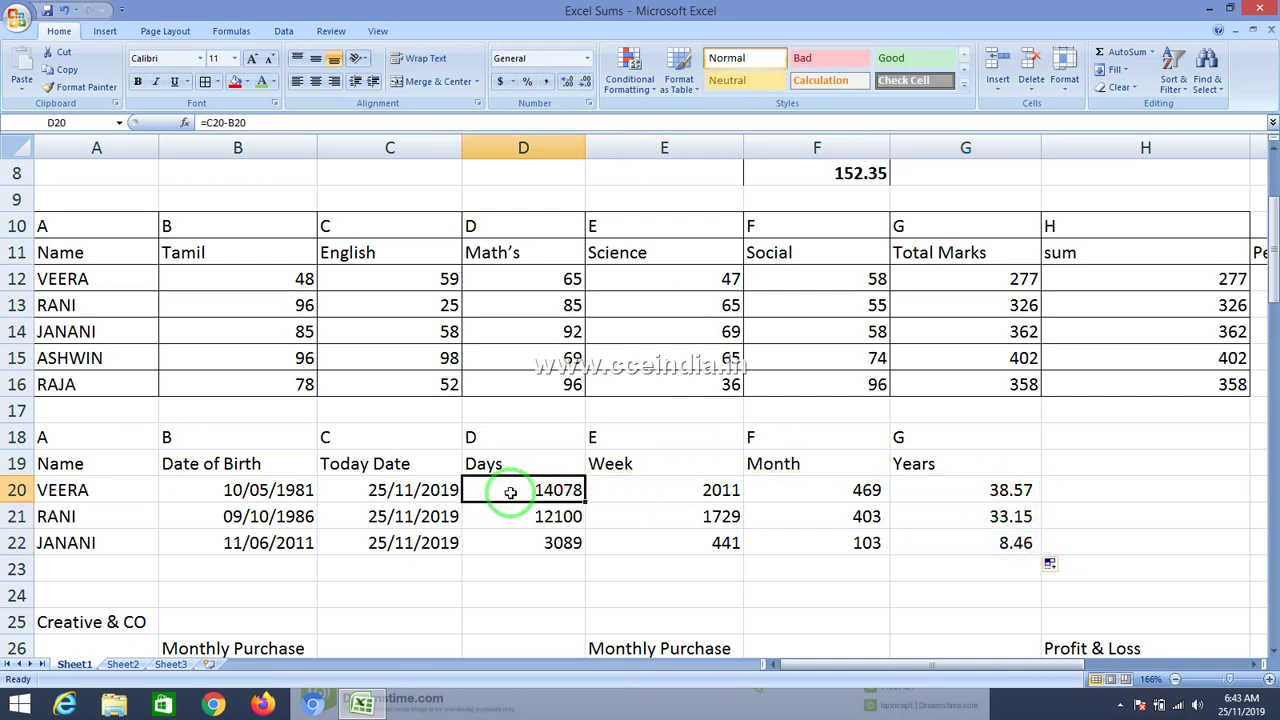
text(=)
click(432, 489)
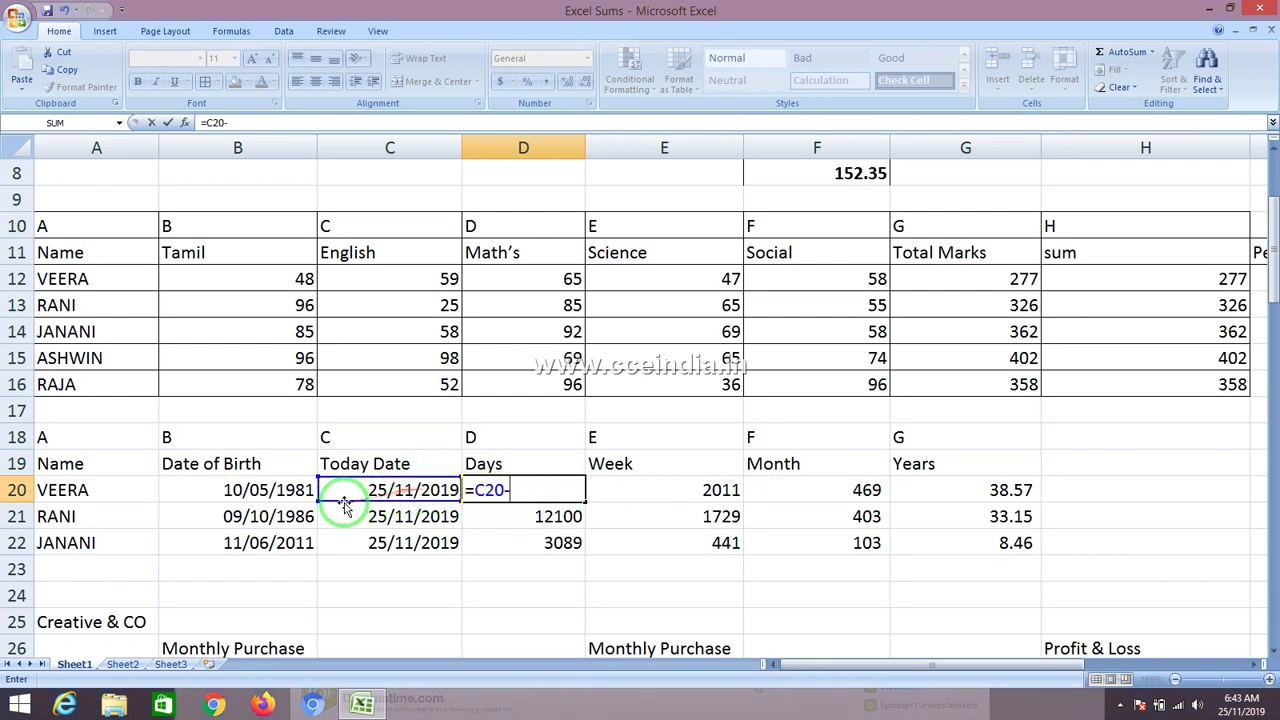
click(273, 490)
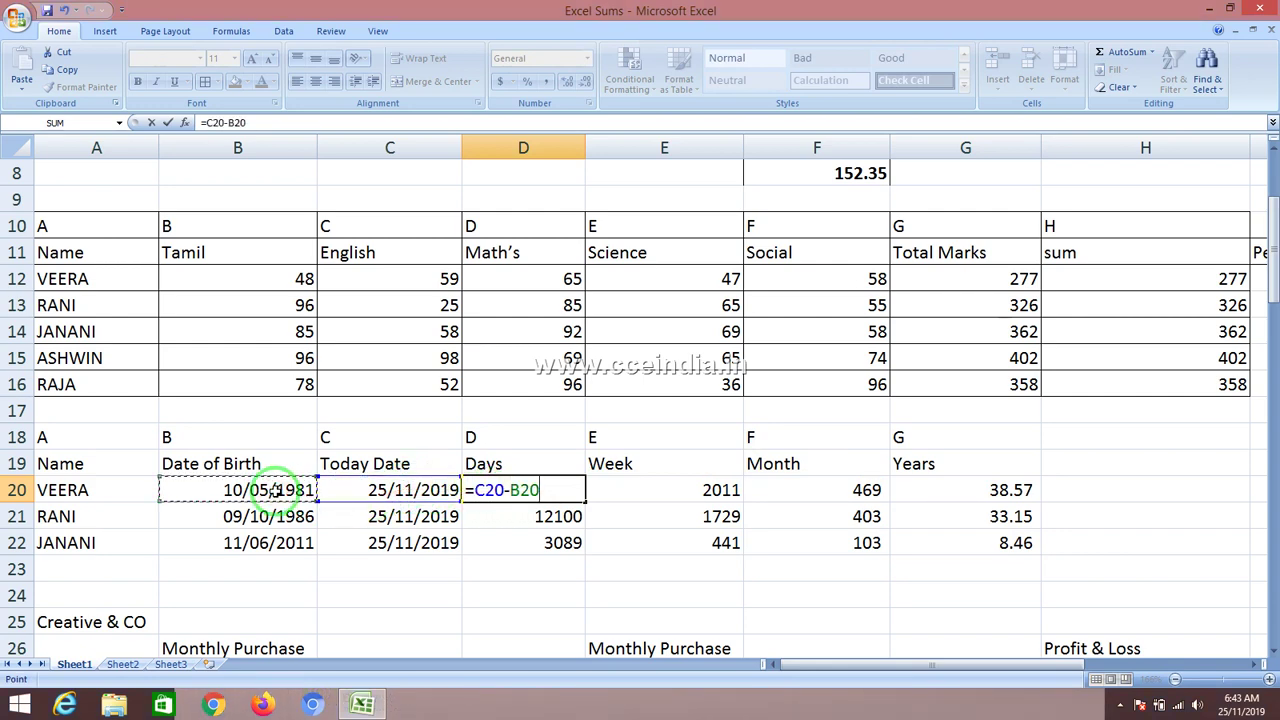
key(Return)
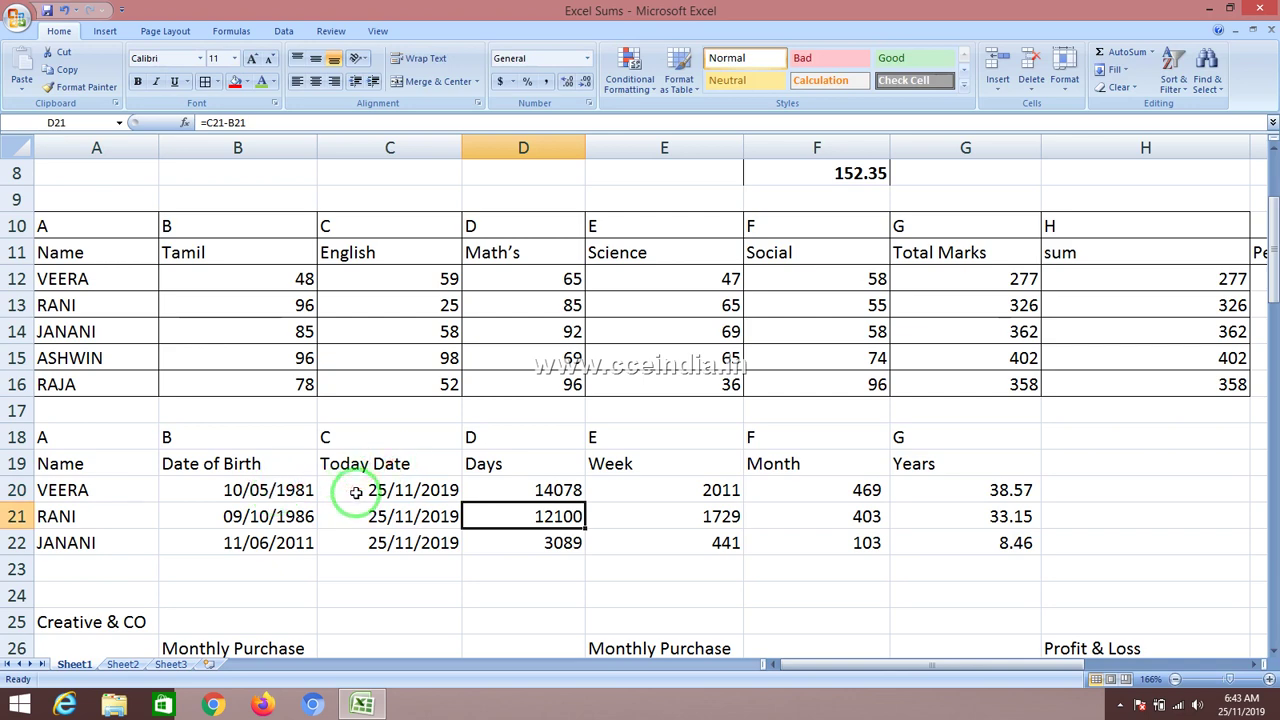
click(247, 495)
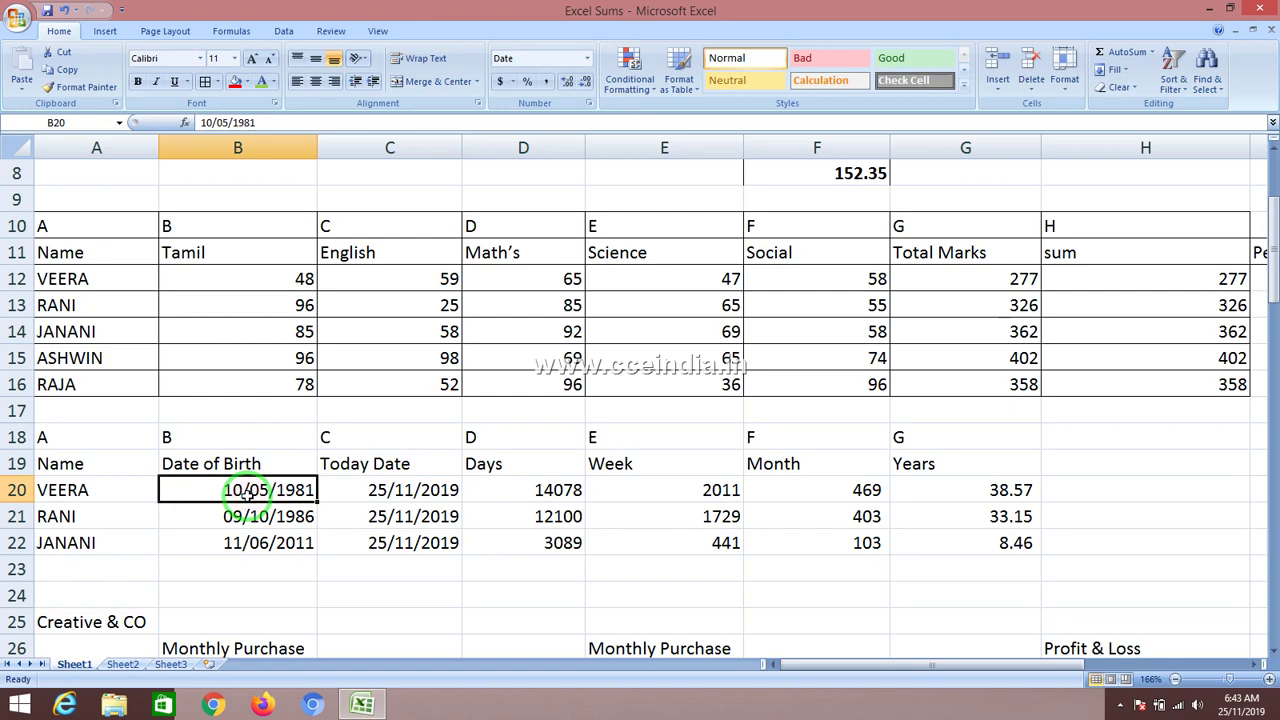